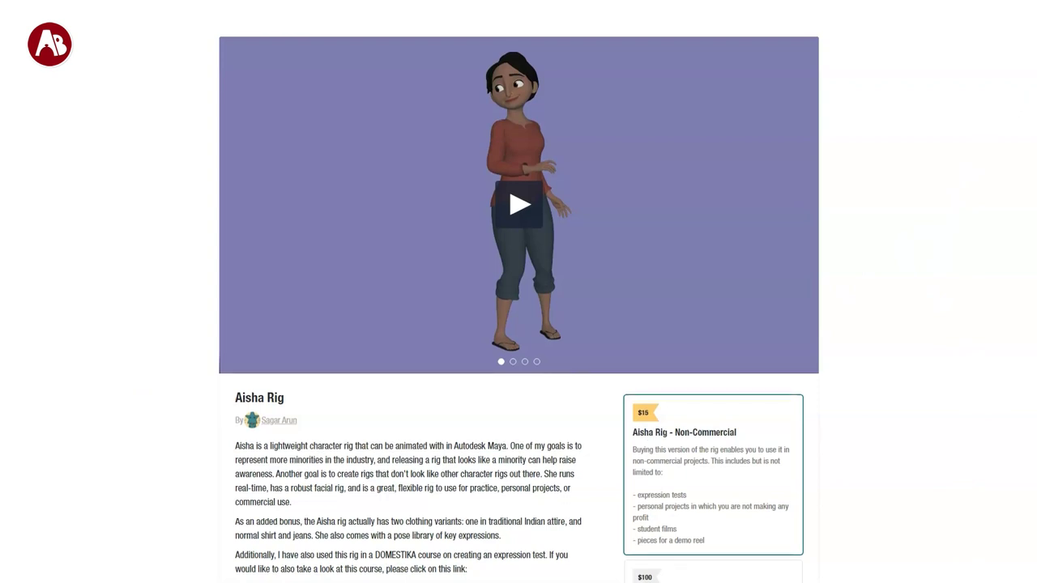
Step: Look through the Aisha Rig product page and the posts on the free and paid Maya rig blog
scroll(518, 308, "down", 2)
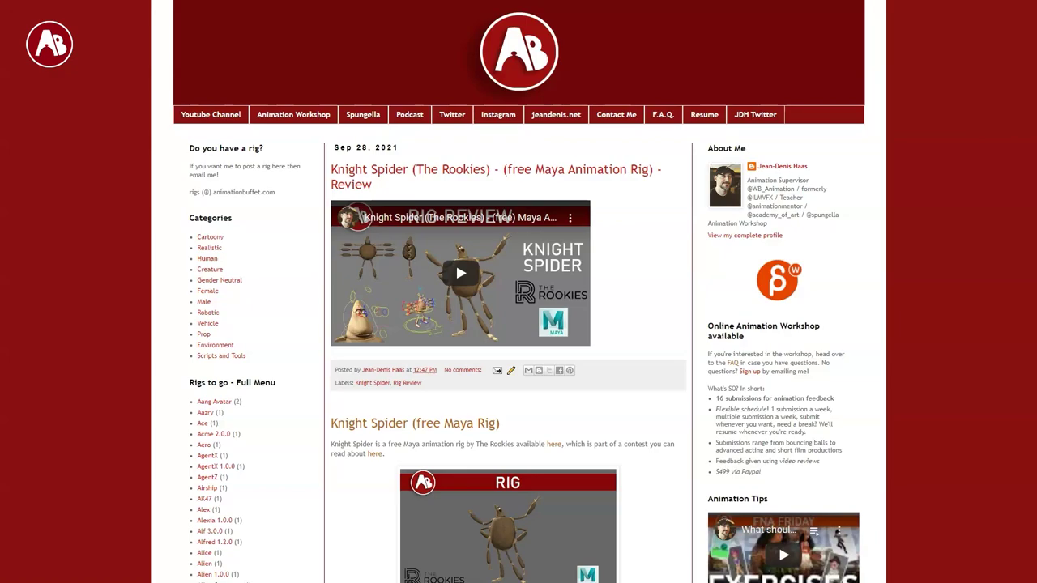
scroll(519, 325, "down", 20)
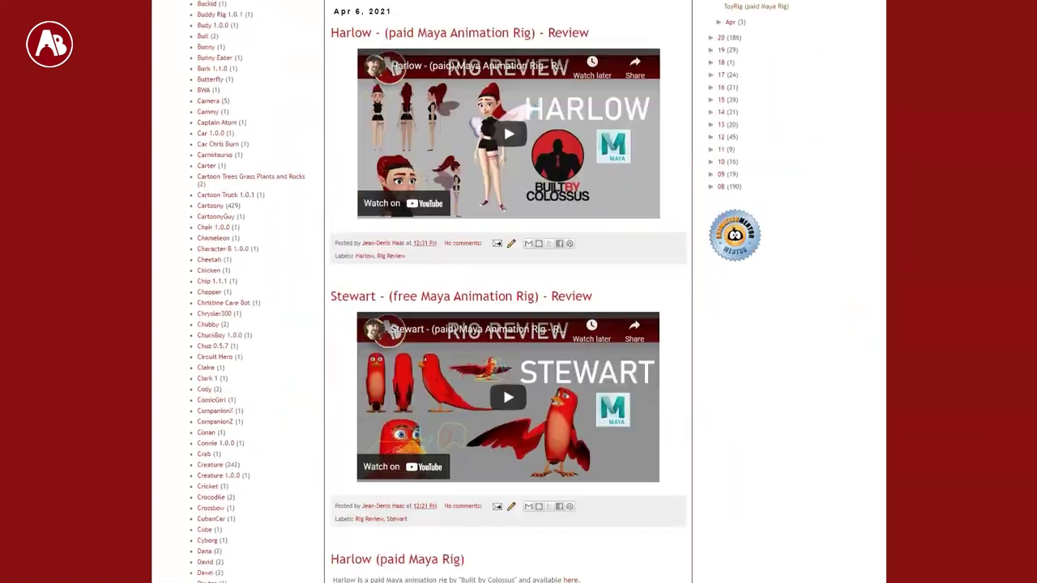
scroll(518, 324, "down", 20)
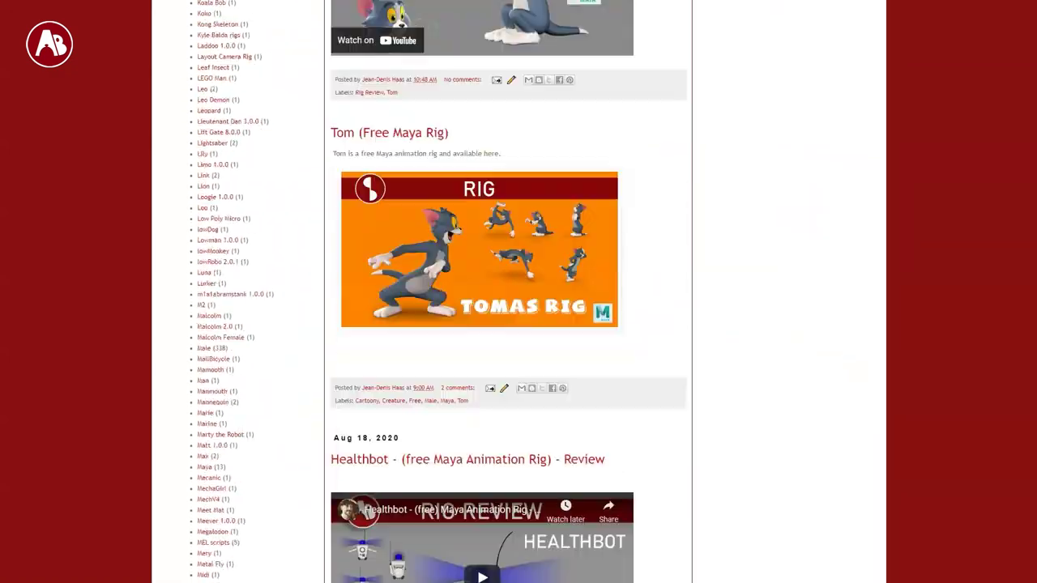
left_click_drag(1034, 312, 1034, 17)
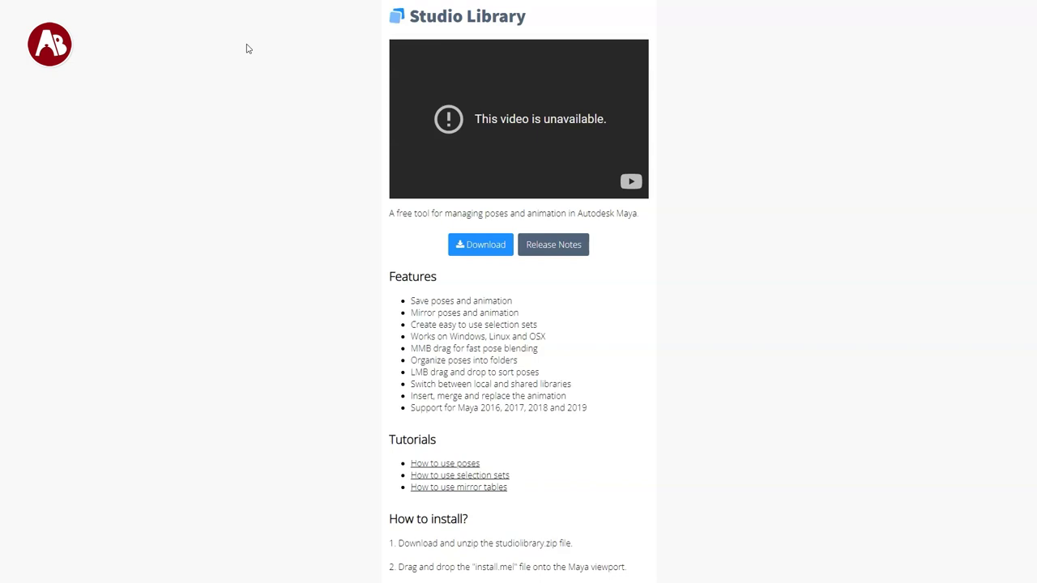
Step: Look over the Studio Library download page and the facial poses in the Aisha_PoseLibrary folder
scroll(518, 308, "down", 3)
scroll(518, 308, "up", 3)
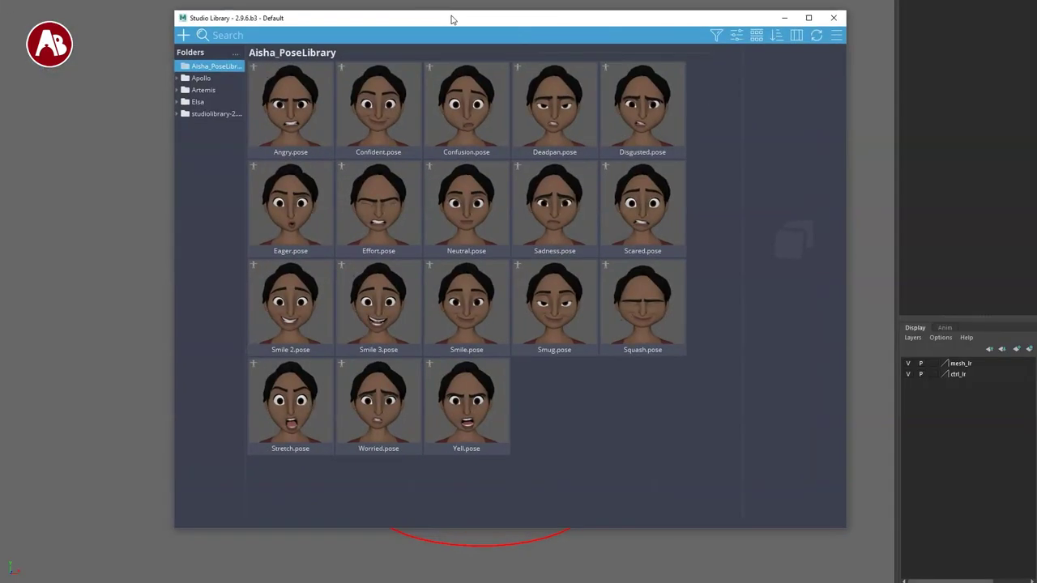
left_click_drag(451, 18, 423, 34)
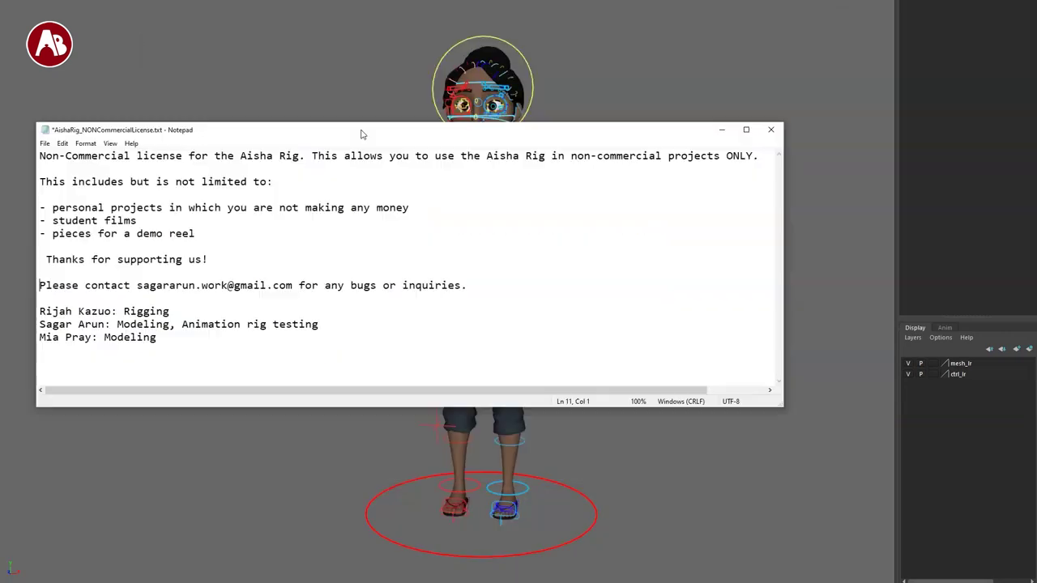
Step: Read the Aisha Rig non-commercial license text, highlighting the contact line and the credits
left_click_drag(360, 125, 459, 91)
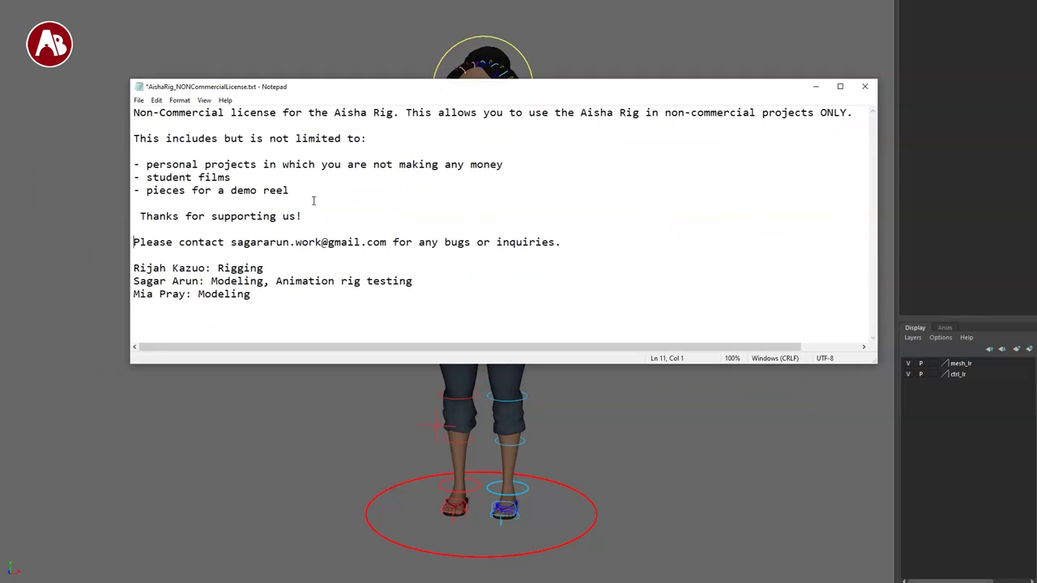
left_click_drag(303, 196, 160, 164)
left_click(242, 284)
left_click_drag(561, 242, 249, 242)
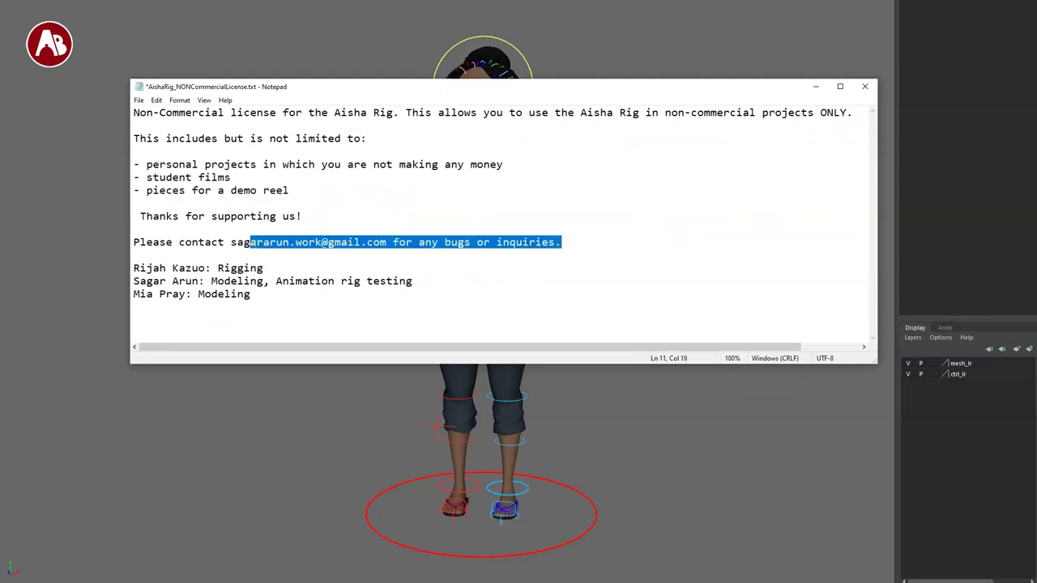
left_click(296, 297)
left_click_drag(277, 304, 129, 272)
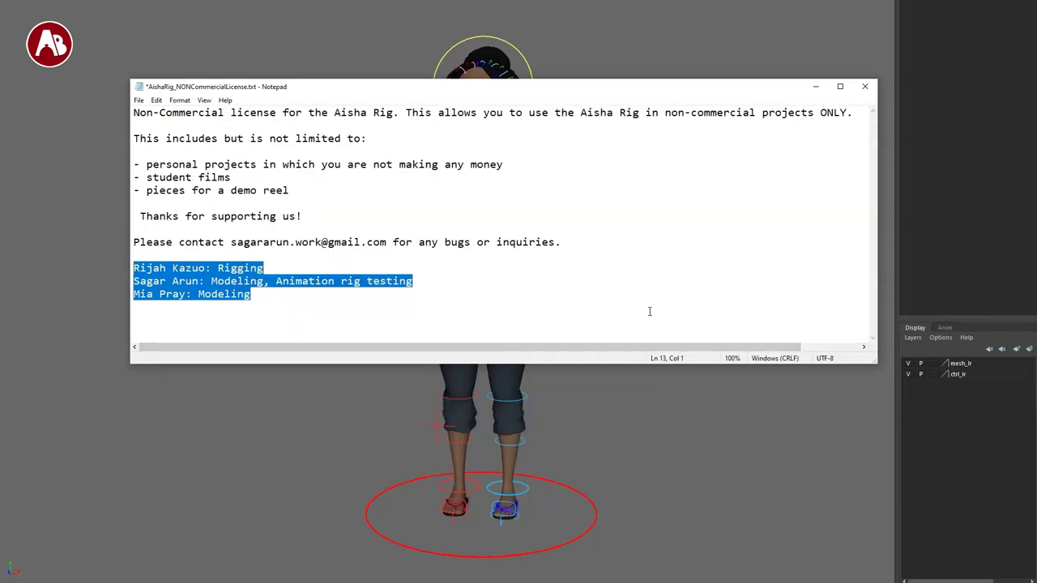
left_click(662, 330)
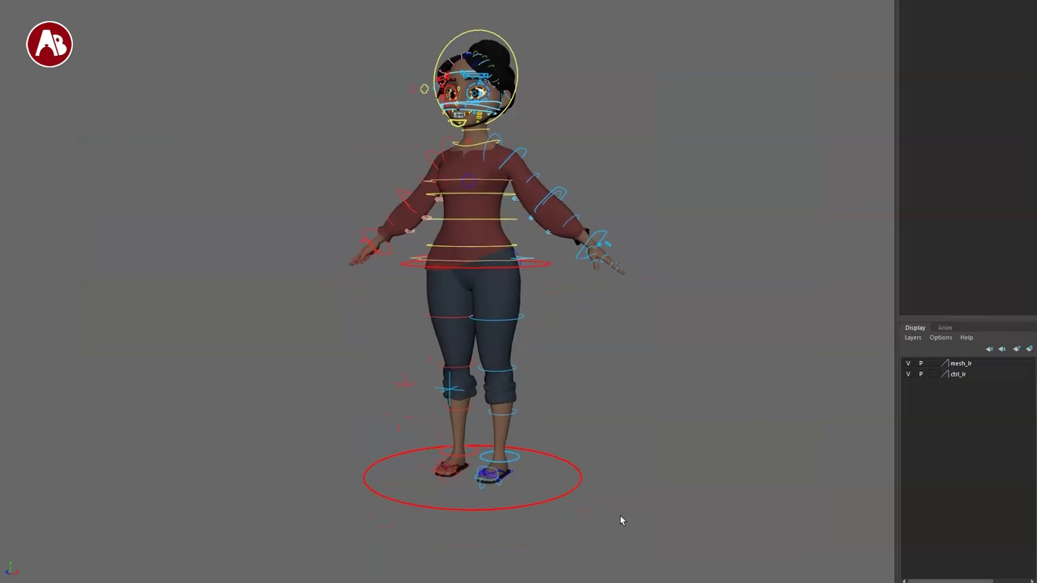
Step: Select the character's master control and examine its translate, rotate, scale and visibility channels
left_click(567, 484)
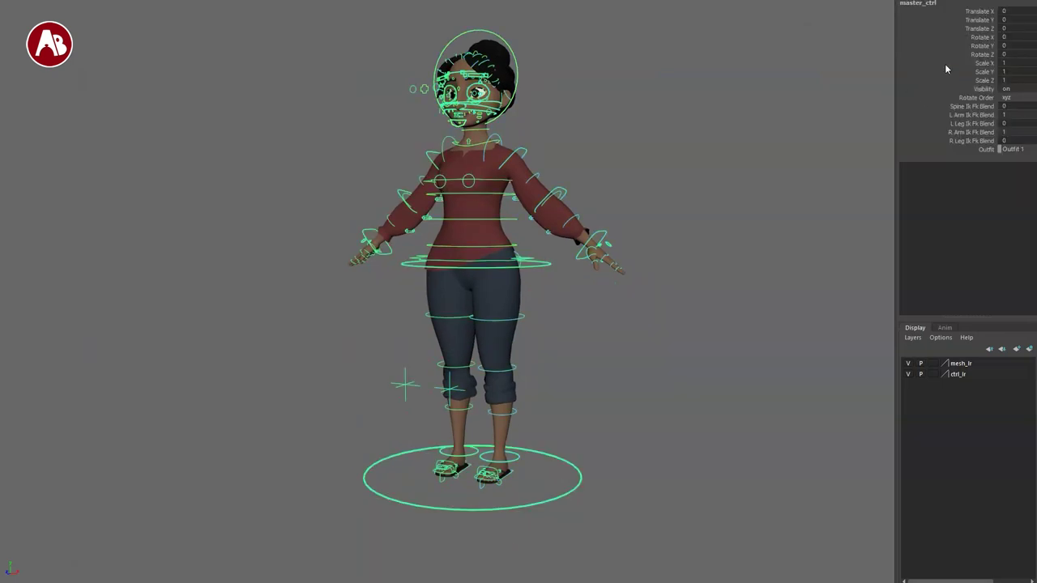
left_click_drag(962, 11, 957, 91)
left_click_drag(473, 475, 516, 499)
middle_click_drag(515, 502, 498, 515)
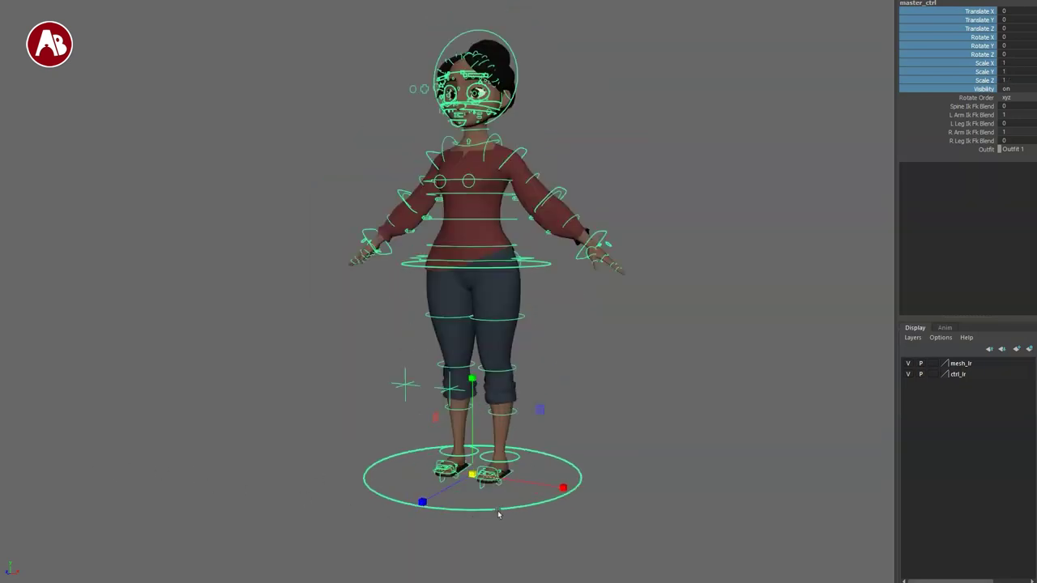
Step: Test the IK/FK blend attributes for the spine, arms and legs on the master control
left_click(944, 106)
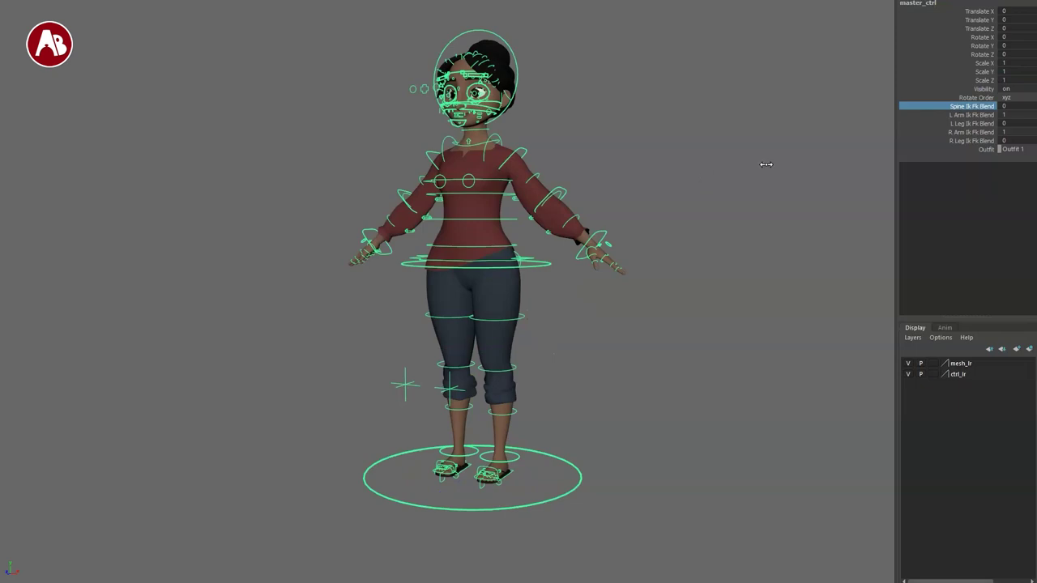
left_click_drag(707, 183, 720, 259, "alt")
mouse_move(720, 259)
middle_mouse_down()
mouse_move(802, 264)
mouse_move(717, 259)
middle_mouse_up()
left_click(964, 115)
middle_click_drag(770, 191, 687, 192)
middle_click_drag(771, 201, 886, 220)
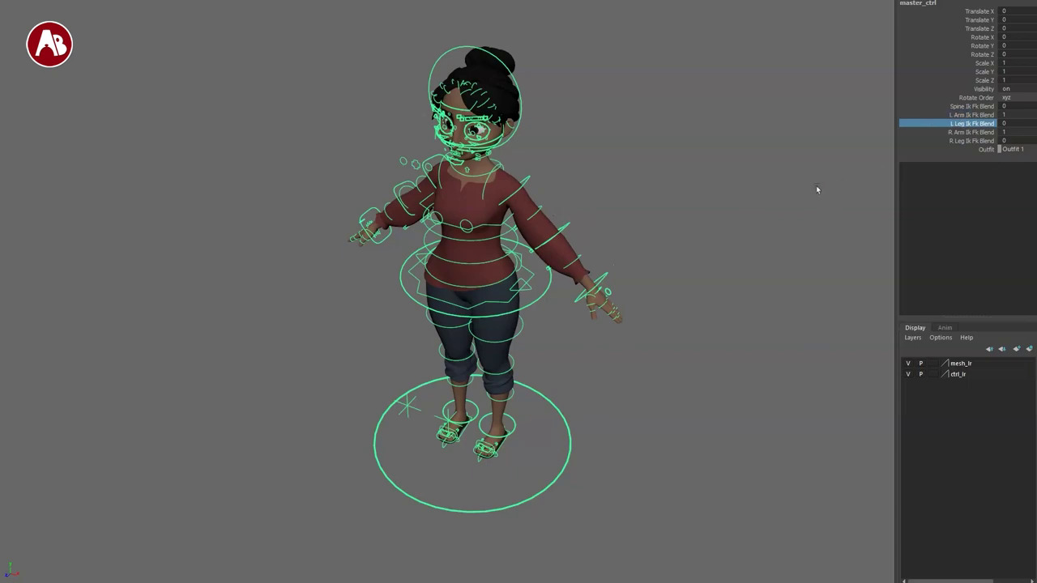
middle_click_drag(741, 205, 677, 202)
Step: Try Outfit 2 on the character through the master control, and undo the outfit change
left_click(1018, 149)
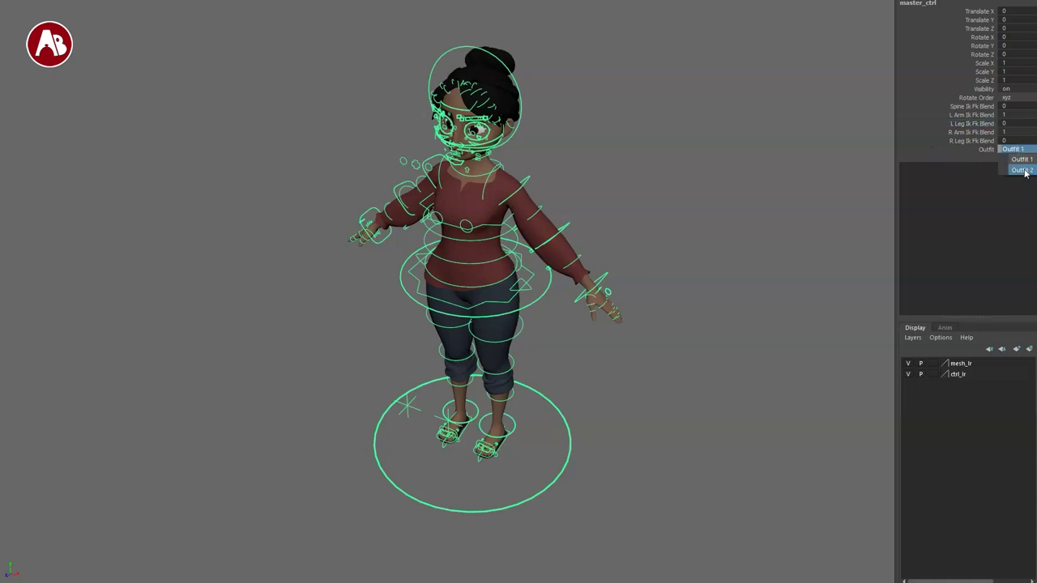
left_click(1022, 170)
left_click(666, 364)
left_click_drag(623, 434, 651, 423, "alt")
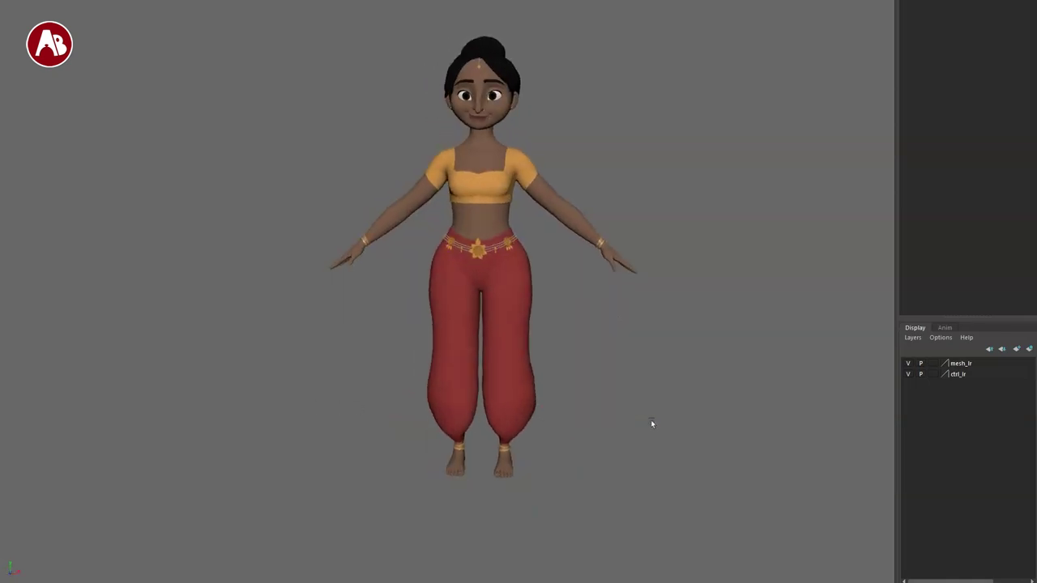
key("alt+1")
key("ctrl+z")
key("ctrl+z")
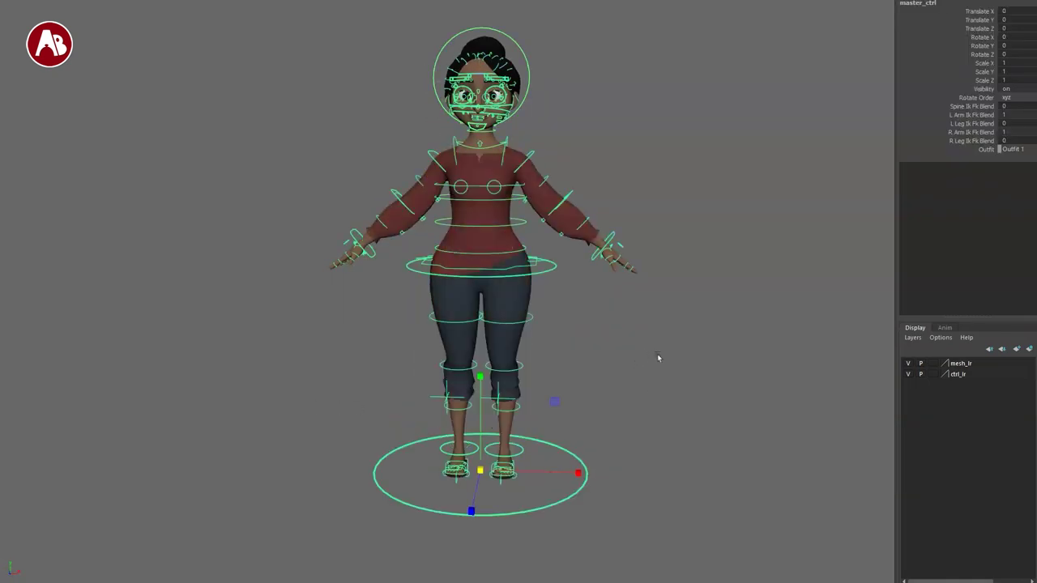
left_click_drag(662, 367, 645, 387, "alt")
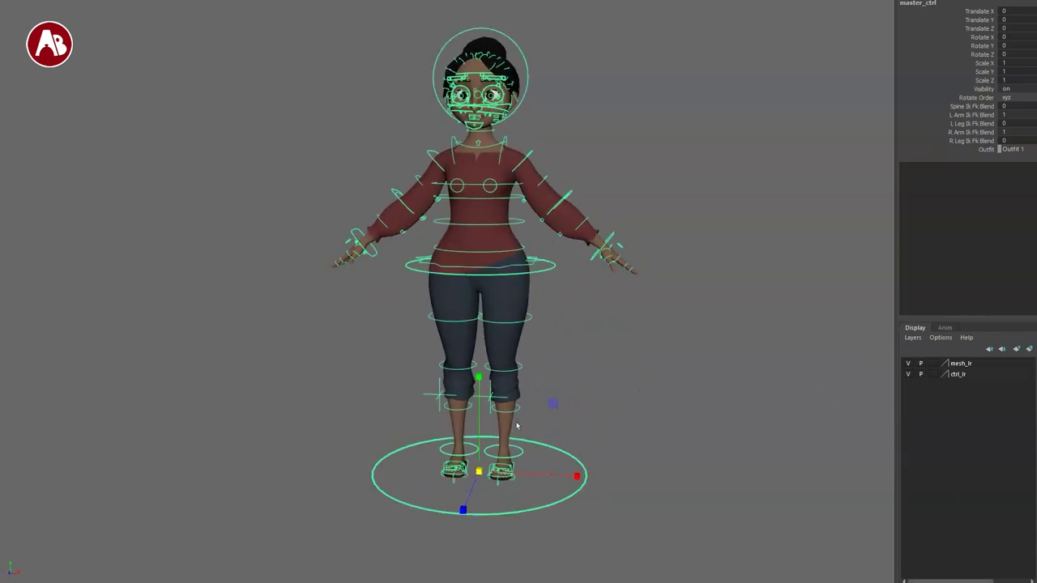
Step: Try lifting the left leg IK control about 9.8 units and rotating it about 58 degrees on X
middle_click_drag(434, 420, 433, 397, "alt")
right_click_drag(433, 398, 539, 397, "alt")
left_click_drag(539, 381, 474, 393, "alt")
middle_click_drag(478, 389, 470, 343, "alt")
right_click_drag(470, 343, 567, 399, "alt")
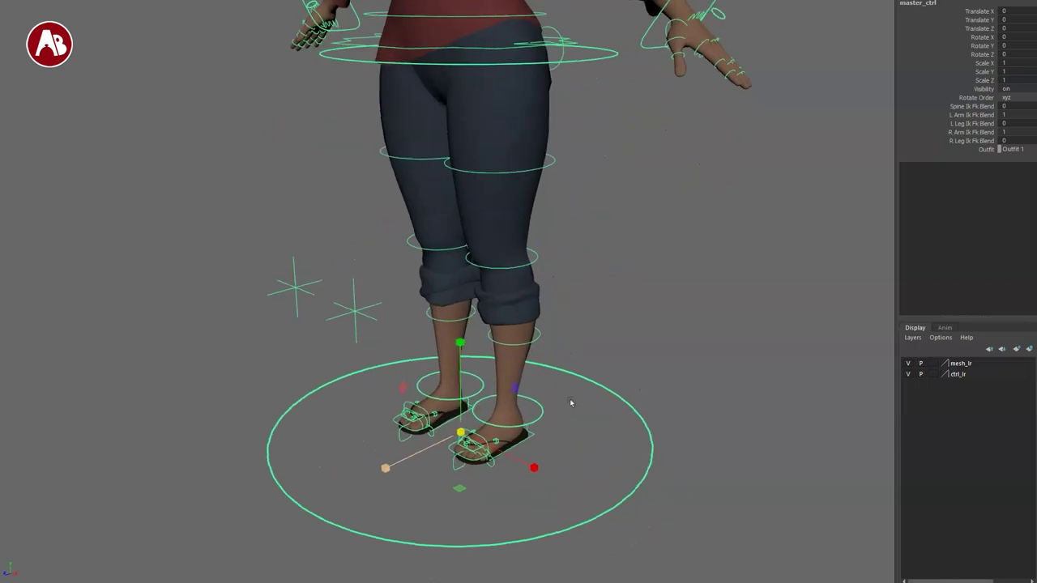
left_click(521, 423)
left_click_drag(570, 429, 577, 403, "alt")
key("w")
left_click_drag(512, 412, 532, 302)
key("e")
left_click_drag(499, 379, 578, 363)
key("q")
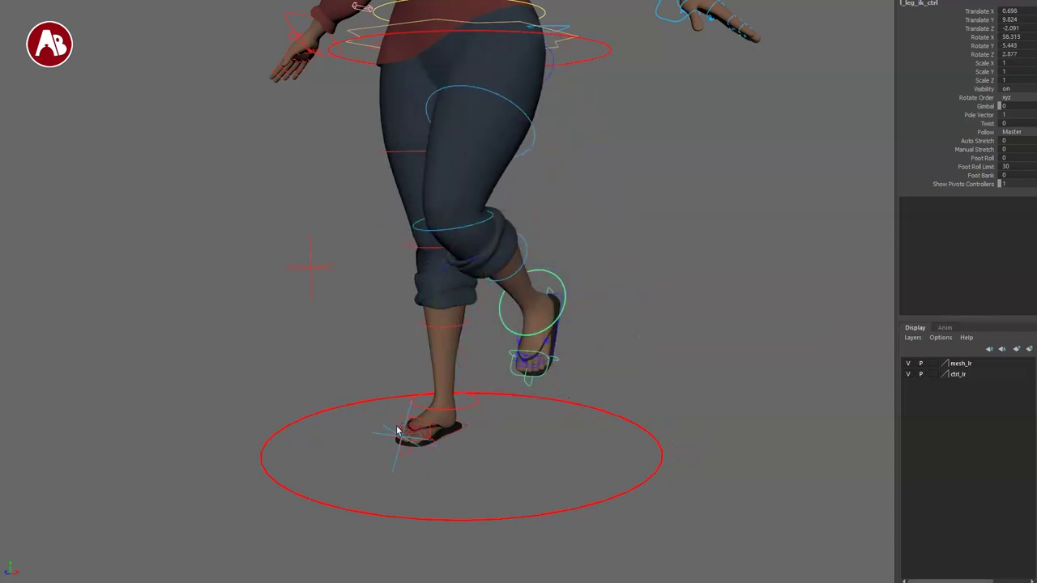
Step: Select the left knee's pole vector control and undo the left leg's pose changes
left_click_drag(410, 465, 379, 454)
key("w")
key("ctrl+z")
key("ctrl+z")
key("ctrl+z")
key("ctrl+z")
key("ctrl+z")
Step: Try moving and rotating the left leg IK control at the ankle, and undo both changes
middle_click_drag(507, 430, 531, 350, "alt")
right_click_drag(531, 350, 602, 440, "alt")
middle_click_drag(602, 440, 539, 342, "alt")
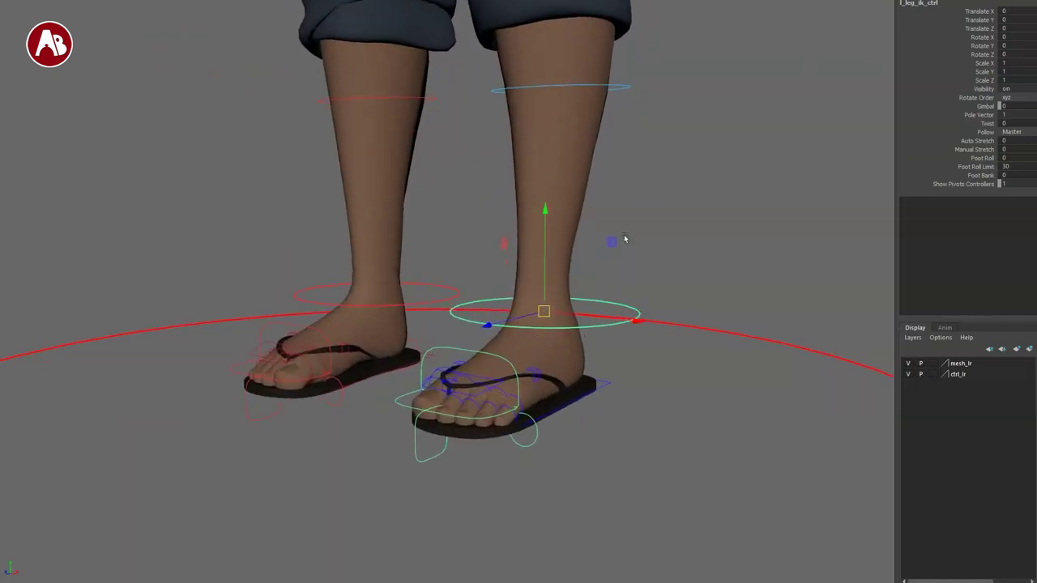
left_click_drag(542, 310, 511, 420)
key("ctrl+z")
key("e")
mouse_move(546, 311)
left_mouse_down()
mouse_move(535, 235)
mouse_move(533, 321)
left_mouse_up()
key("ctrl+z")
key("w")
Step: Test the Pole Vector and Twist attributes of the left leg IK control
left_click(972, 116)
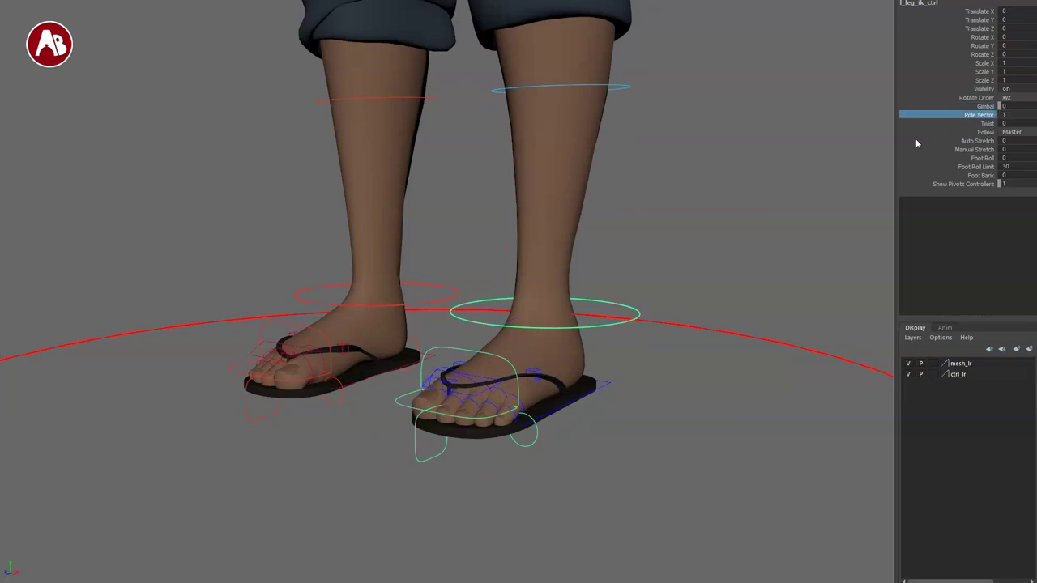
middle_click_drag(700, 258, 695, 373, "alt")
right_click_drag(695, 372, 611, 333, "alt")
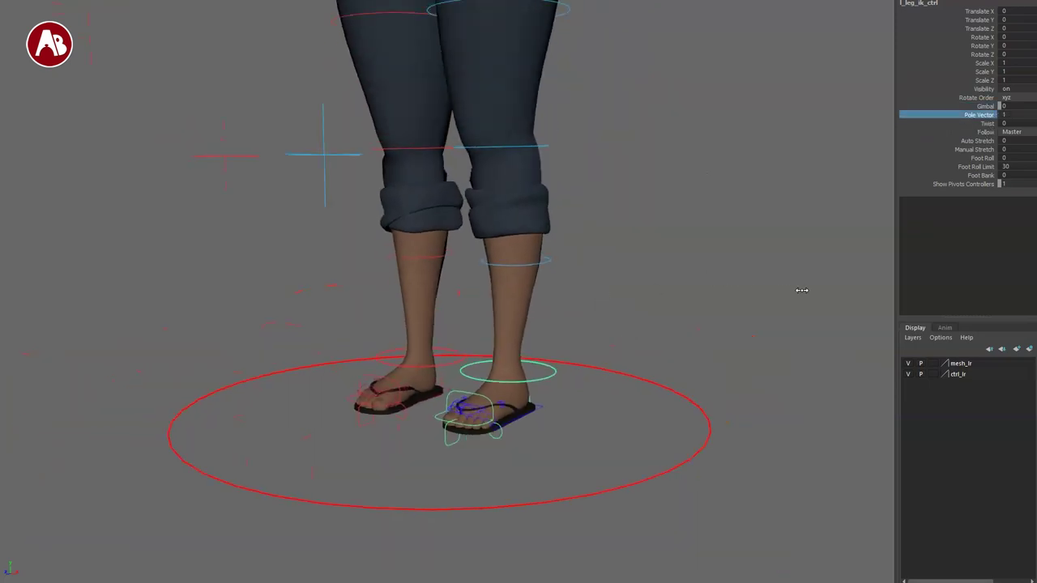
left_click(957, 124)
middle_click_drag(778, 198, 676, 214)
Step: Move the left leg IK control beyond the leg's reach, test Auto Stretch at 1, and undo the stretch
left_click(946, 142)
middle_click_drag(792, 197, 808, 195)
right_click_drag(708, 281, 594, 203, "alt")
key("w")
left_click_drag(496, 344, 614, 493)
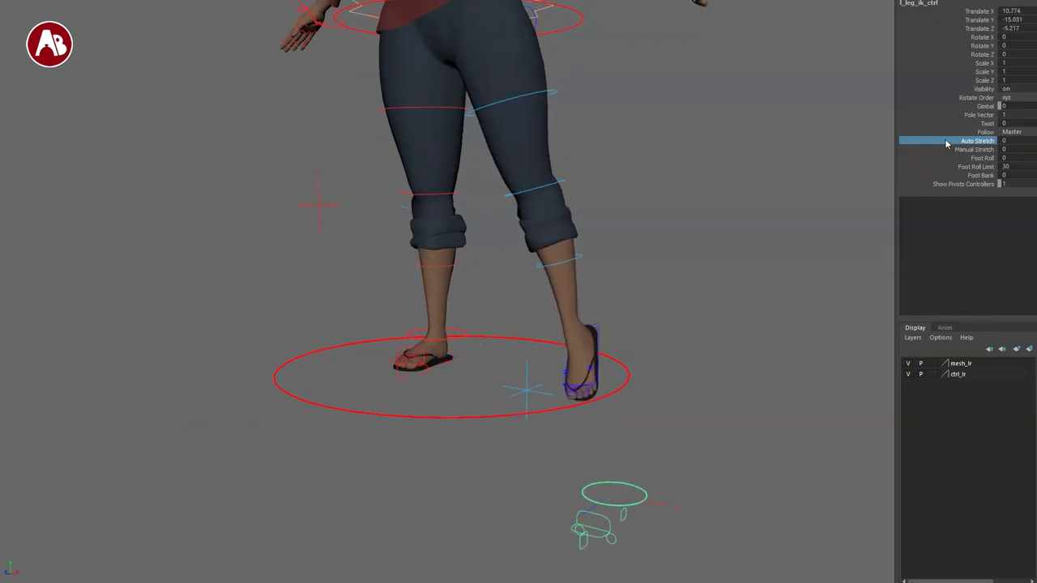
middle_click_drag(792, 127, 806, 140)
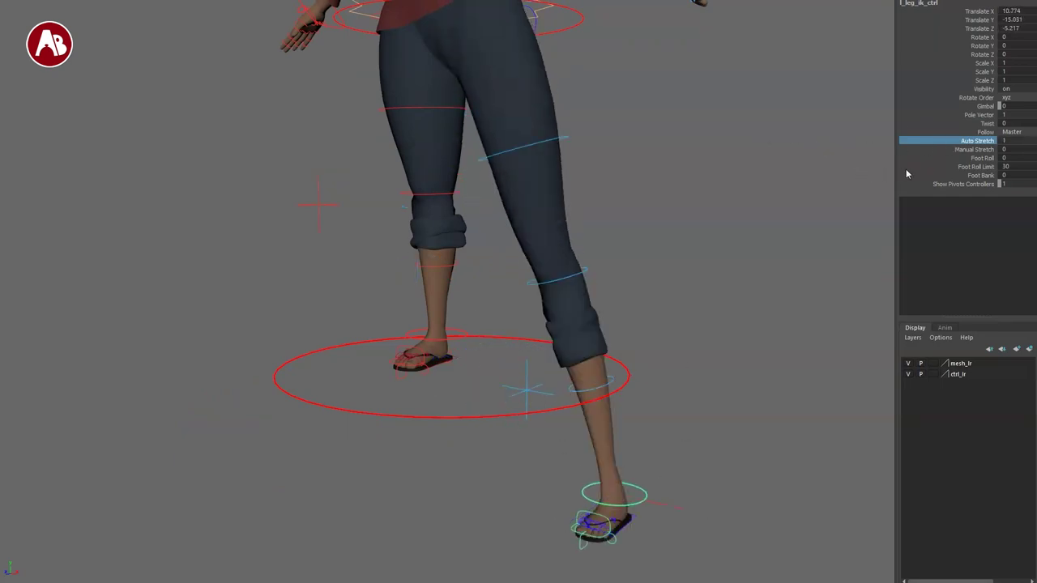
key("ctrl+z")
Step: Test the left leg's Manual Stretch attribute, and undo it together with the foot's displacement
left_click(947, 151)
mouse_move(769, 171)
middle_mouse_down()
mouse_move(761, 176)
mouse_move(779, 177)
middle_mouse_up()
key("ctrl+z")
key("ctrl+z")
Step: Test the left foot's Foot Roll, Foot Roll Limit and Foot Bank attributes, and undo the changes
left_click(961, 159)
middle_click_drag(847, 219, 879, 223)
key("ctrl+z")
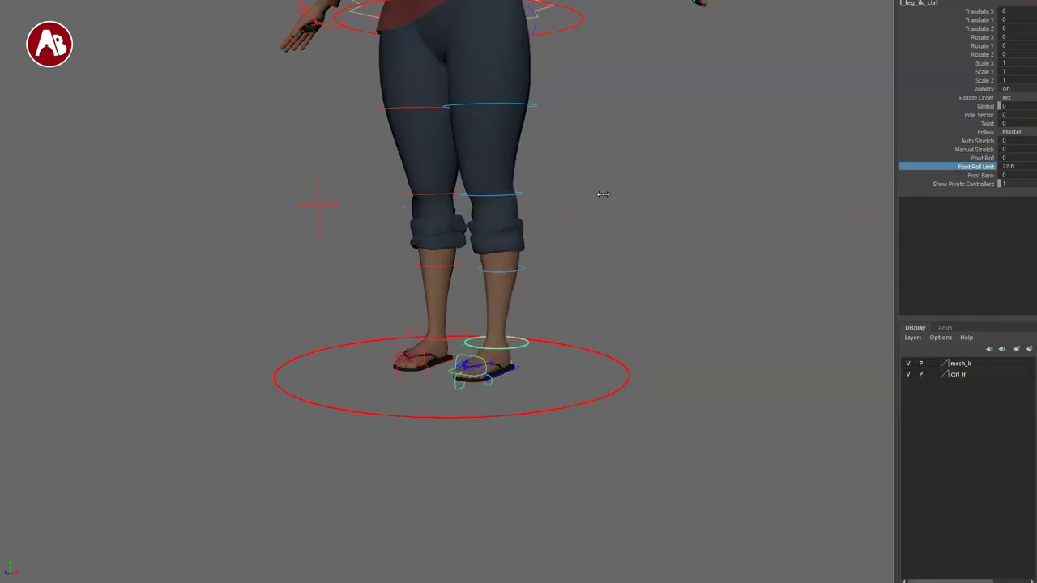
left_click(973, 175)
mouse_move(832, 171)
middle_mouse_down()
mouse_move(778, 194)
mouse_move(678, 197)
mouse_move(698, 196)
middle_mouse_up()
key("ctrl+z")
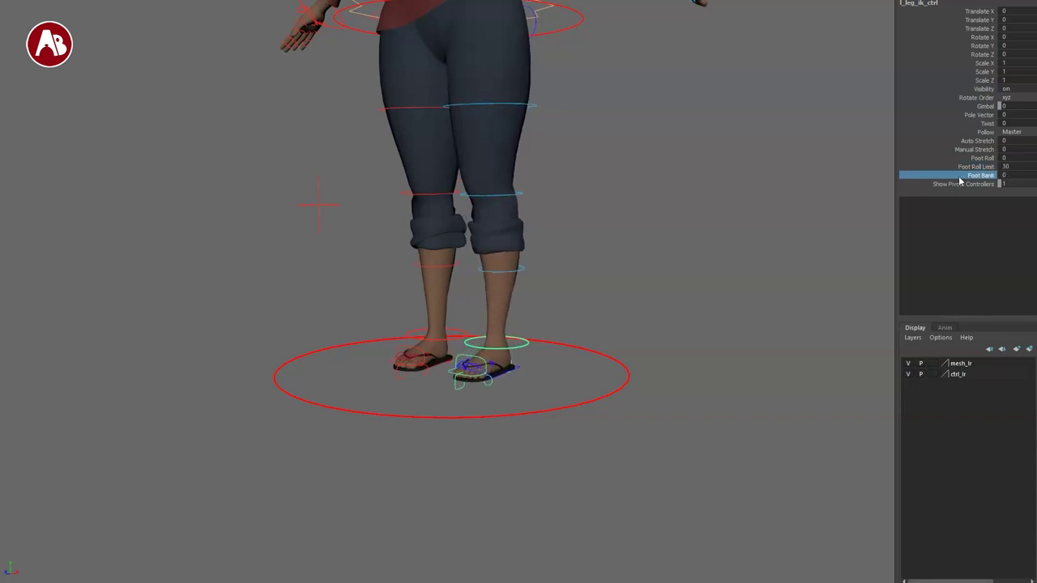
Step: Open the left leg's Show Pivots Controllers value and select the flip-flop control under the left foot
double_click(1006, 186)
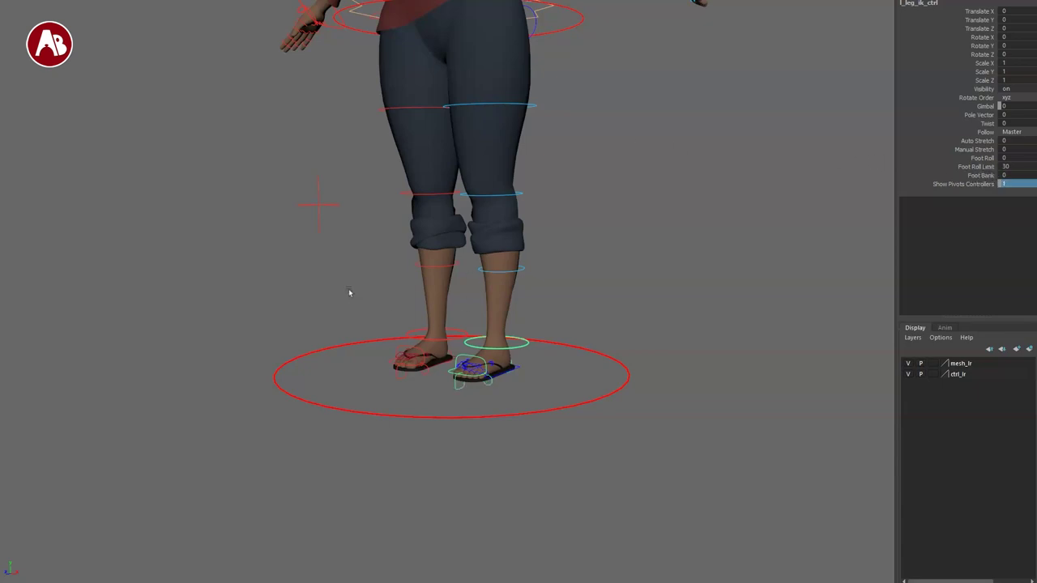
right_click_drag(353, 298, 556, 366, "alt")
middle_click_drag(556, 365, 556, 86, "alt")
left_click_drag(556, 86, 578, 354, "alt")
middle_click_drag(578, 354, 564, 304, "alt")
left_click_drag(568, 328, 572, 325, "alt")
left_click(657, 268)
Step: Try rotating the left flip-flop control about -6 degrees on X, and undo the last rotation
right_click_drag(717, 334, 689, 327, "alt")
left_click_drag(690, 326, 702, 312, "alt")
key("e")
mouse_move(461, 260)
left_mouse_down()
mouse_move(477, 250)
mouse_move(447, 297)
mouse_move(468, 255)
left_mouse_up()
left_click_drag(559, 365, 434, 351, "alt")
left_click_drag(428, 217, 463, 299)
key("ctrl+z")
Step: Select the left flip-flop's Follow Heel attribute, try rotating a foot pivot control, and undo the rotation
left_click(945, 98)
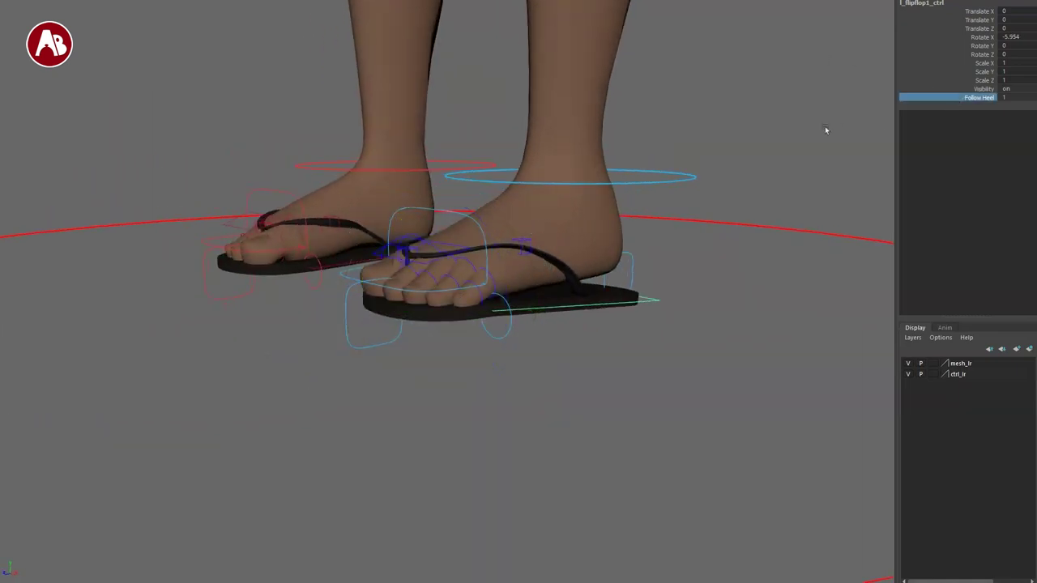
left_click_drag(487, 387, 643, 281, "alt")
left_click(565, 361)
key("ctrl+z")
left_click_drag(419, 364, 382, 376)
left_click_drag(404, 267, 389, 297)
key("ctrl+z")
Step: Try rotating another pivot control around the left foot, and undo the rotation
left_click_drag(397, 349, 453, 355, "alt")
left_click_drag(472, 325, 504, 331)
left_click_drag(475, 247, 442, 271)
key("ctrl+z")
Step: Try rotating the left foot's overall toes control, and undo the rotation
left_click_drag(591, 377, 489, 342, "alt")
middle_click_drag(489, 338, 567, 295, "alt")
right_click_drag(567, 294, 652, 375, "alt")
left_click_drag(414, 372, 491, 366, "alt")
right_click_drag(490, 366, 576, 355, "alt")
left_click(549, 172)
key("e")
left_click_drag(493, 182, 540, 208)
key("ctrl+z")
key("q")
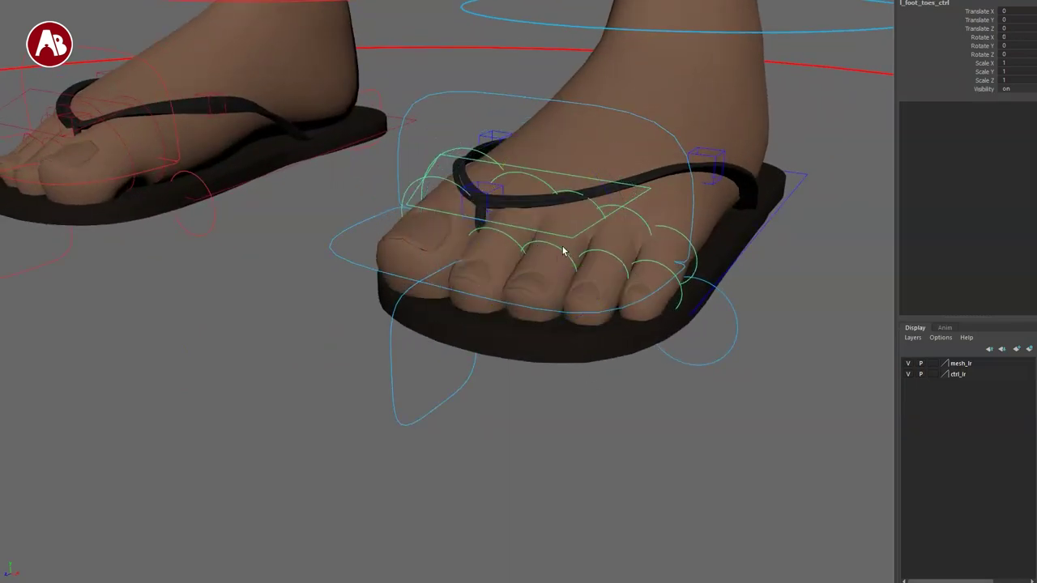
Step: Try rotating the left middle toe control about -18 degrees on X, check it in wireframe display, and undo the rotation
key("e")
left_click_drag(529, 223, 547, 240)
key("4")
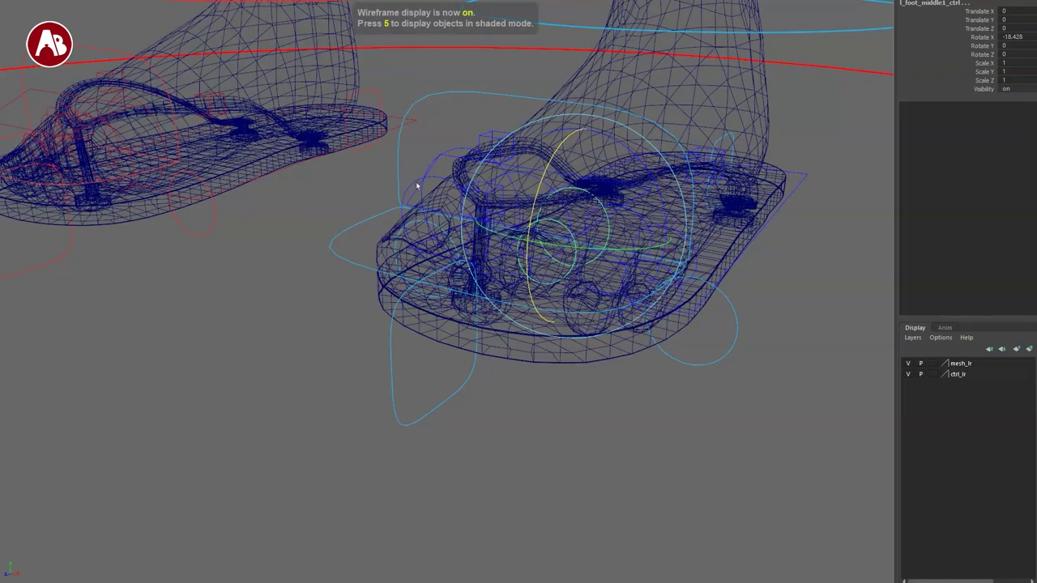
key("5")
left_click_drag(534, 393, 488, 449, "alt")
key("ctrl+z")
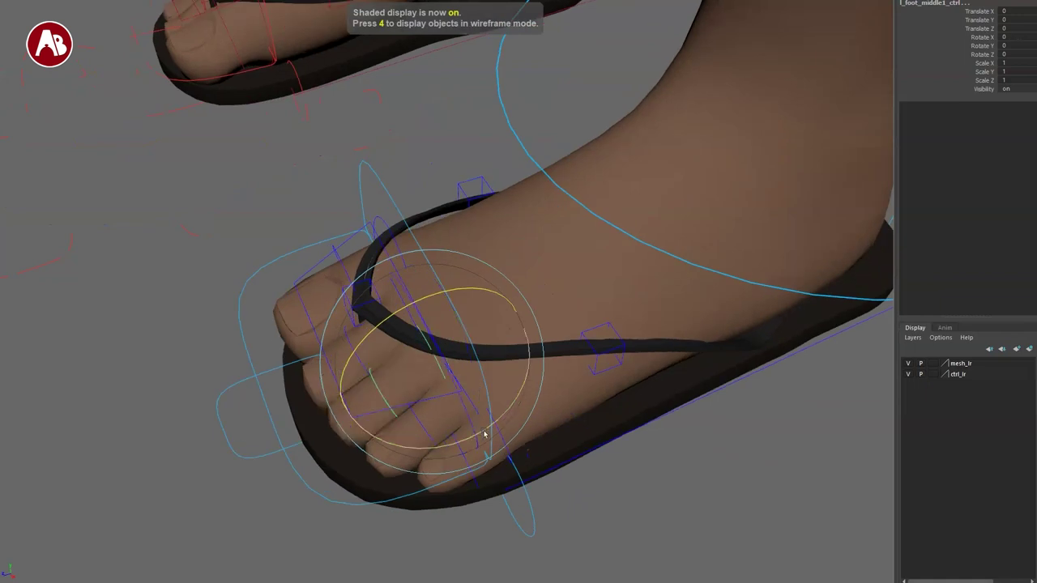
key("ctrl+z")
Step: Try raising the outer strap tweak control of the left flip-flop, and undo the move
middle_click_drag(483, 432, 531, 361, "alt")
right_click_drag(530, 362, 653, 311, "alt")
key("q")
left_click_drag(653, 311, 657, 389, "alt")
right_click_drag(657, 388, 741, 415, "alt")
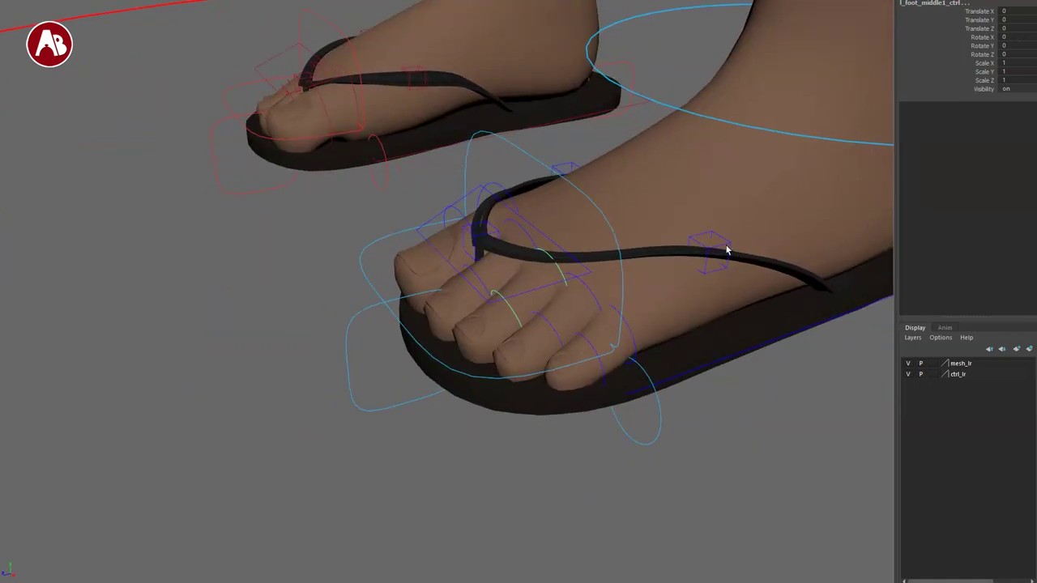
left_click_drag(710, 250, 716, 195)
key("ctrl+z")
Step: Try moving the inner strap tweak control of the left flip-flop, and undo the move
left_click_drag(512, 298, 557, 345, "alt")
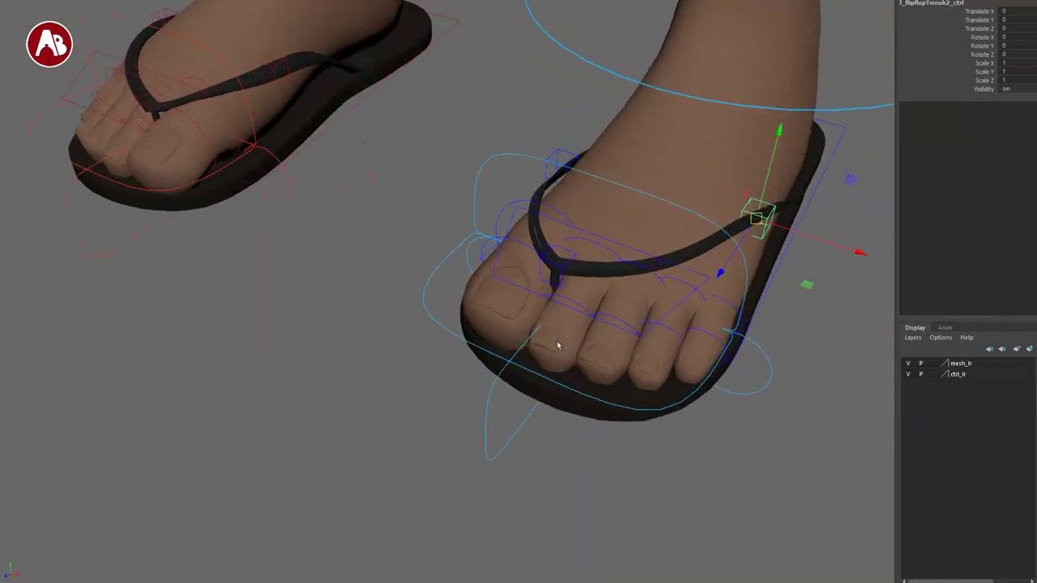
key("w")
left_click_drag(565, 165, 540, 123)
key("ctrl+z")
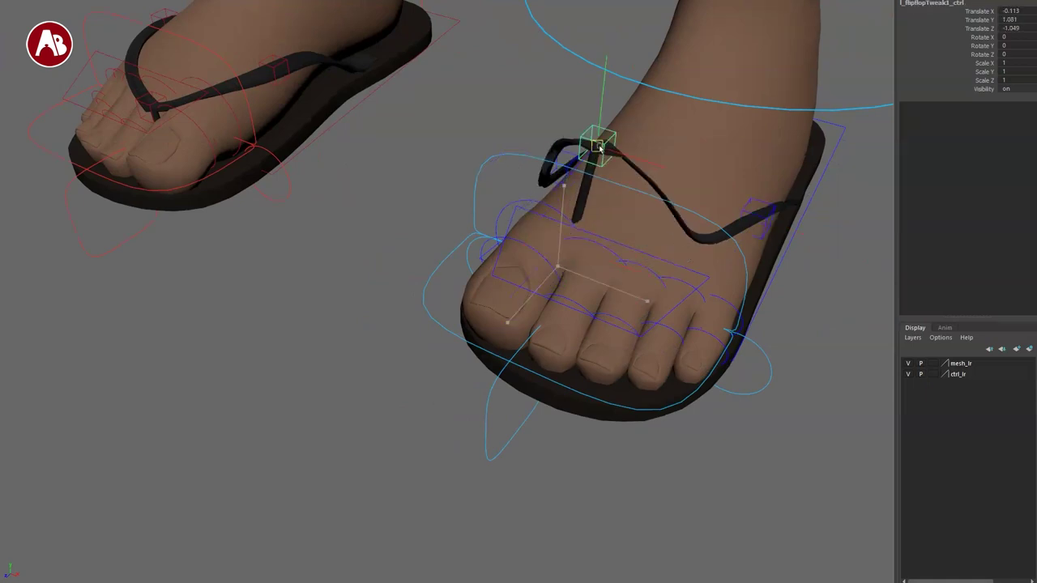
Step: Reset the displaced strap tweak control of the left flip-flop to its default position, and select the left raise-heel control
left_click_drag(510, 315, 542, 324, "alt")
left_click(528, 262)
left_click_drag(981, 11, 980, 81)
left_click(489, 185)
Step: Examine the left flip-flop's straps and foot controls in wireframe, and return to shaded display
left_click_drag(564, 361, 521, 297, "alt")
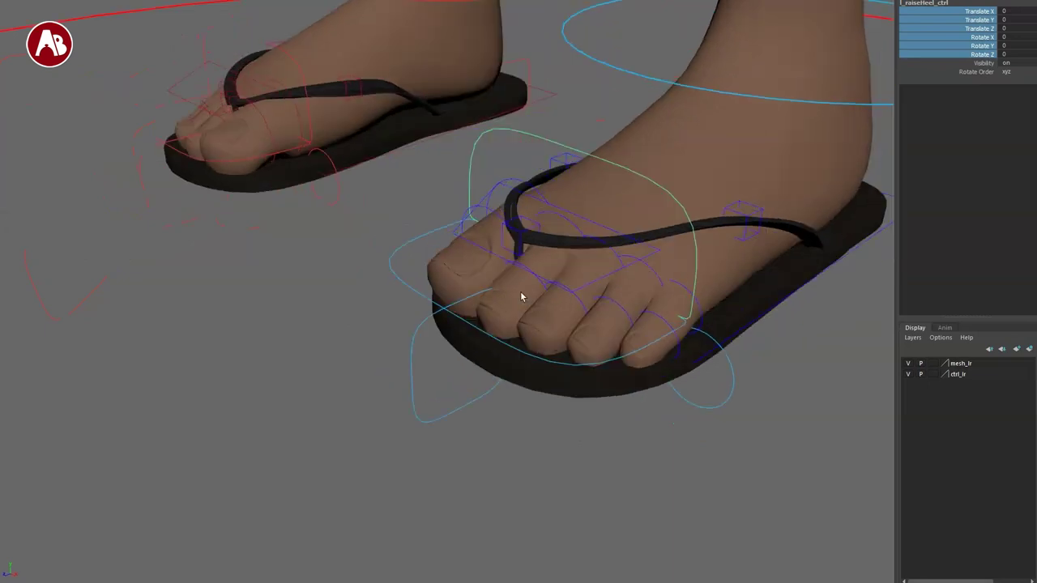
left_click(519, 235)
key("4")
mouse_move(589, 414)
left_mouse_down("alt")
mouse_move(542, 419)
mouse_move(526, 449)
mouse_move(633, 438)
left_mouse_up("alt")
key("5")
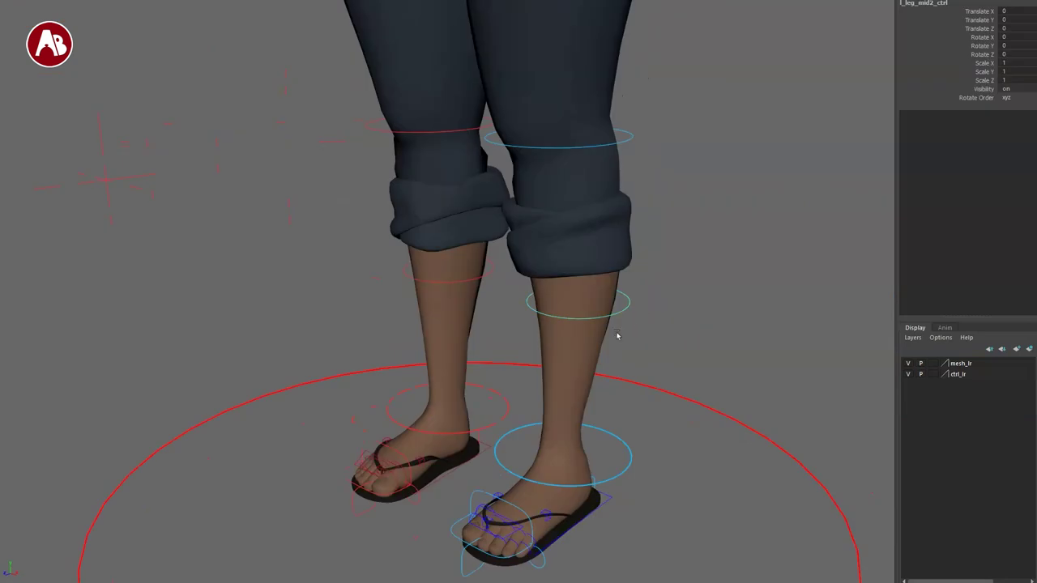
Step: Try moving and scaling the left lower-leg mid control, and undo both changes
middle_click_drag(609, 311, 586, 283)
key("ctrl+z")
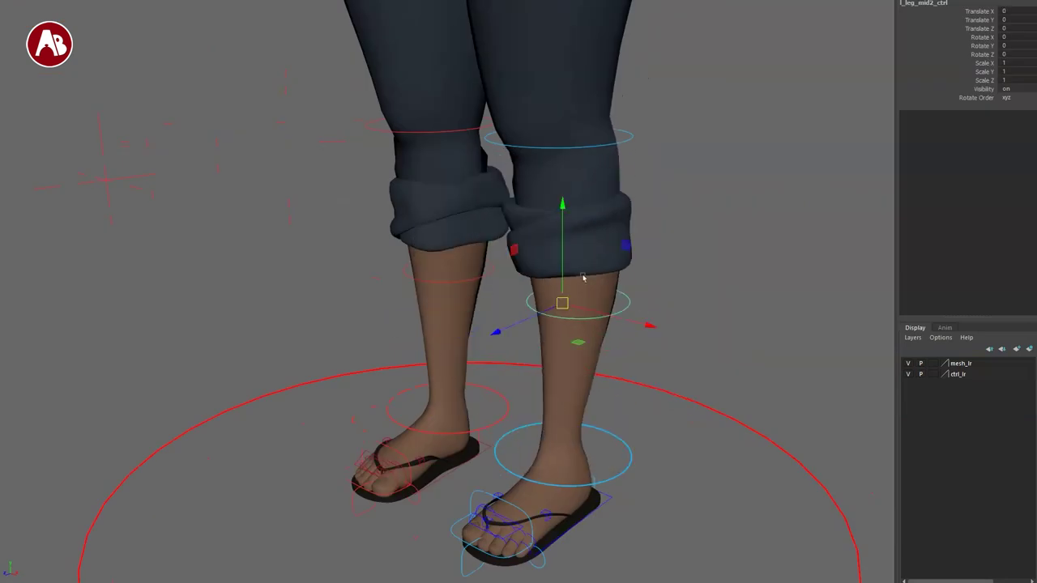
right_click_drag(571, 288, 454, 374, "alt")
key("r")
left_click_drag(454, 374, 729, 352, "alt")
key("ctrl+z")
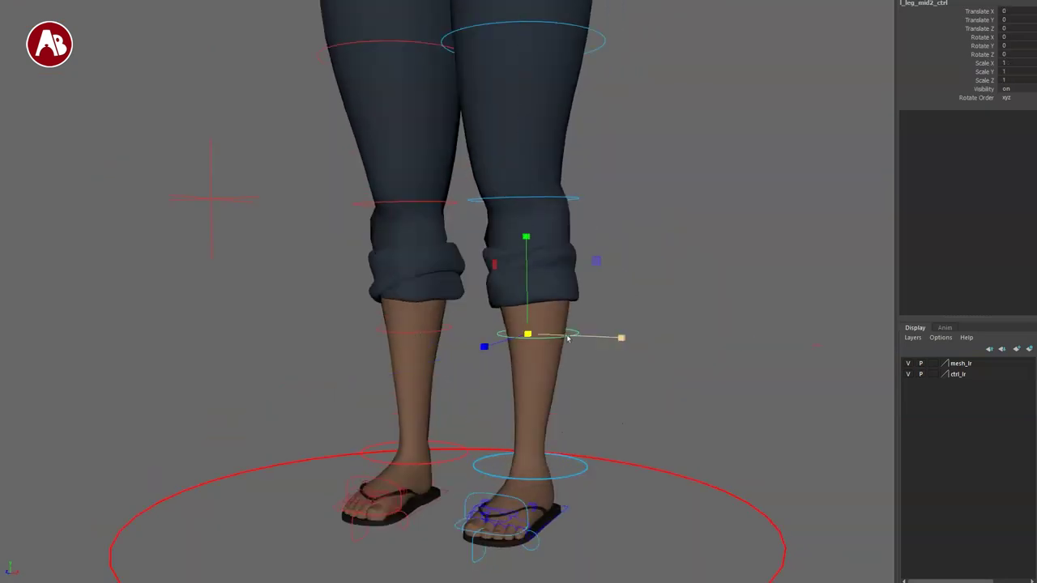
key("q")
Step: Try moving the left knee control sideways, and undo the move
left_click_drag(559, 320, 577, 297, "alt")
middle_click_drag(577, 297, 592, 411, "alt")
key("w")
left_click_drag(594, 322, 564, 324)
key("ctrl+z")
Step: Try setting the left knee control's Pin to 1 and moving the pin control forward about 18.8 units on Z
right_click_drag(604, 332, 555, 366, "alt")
mouse_move(556, 366)
left_mouse_down("alt")
mouse_move(486, 395)
mouse_move(565, 374)
left_mouse_up("alt")
middle_click_drag(565, 374, 666, 337, "alt")
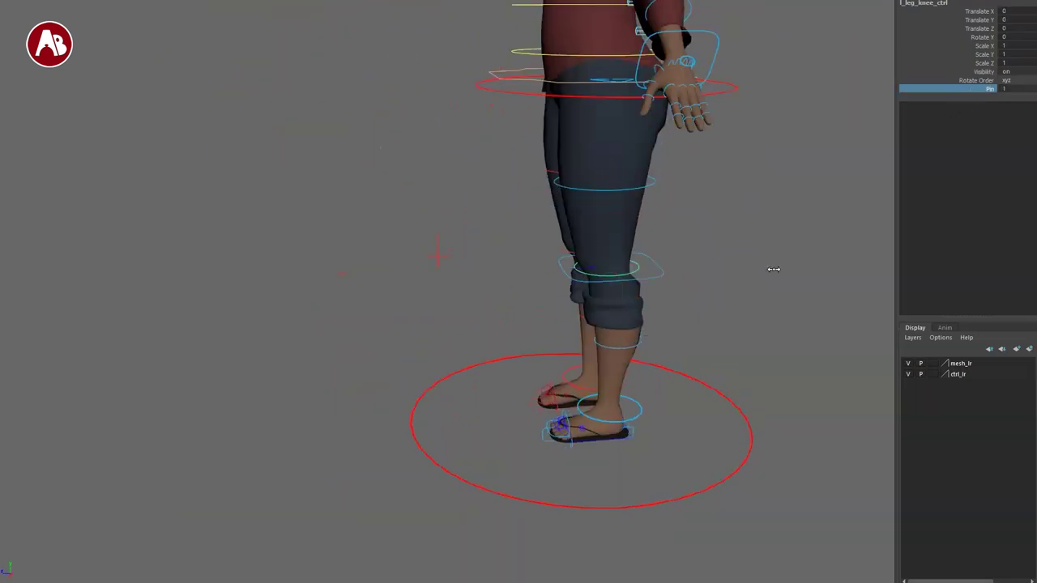
key("w")
left_click_drag(664, 257, 410, 293)
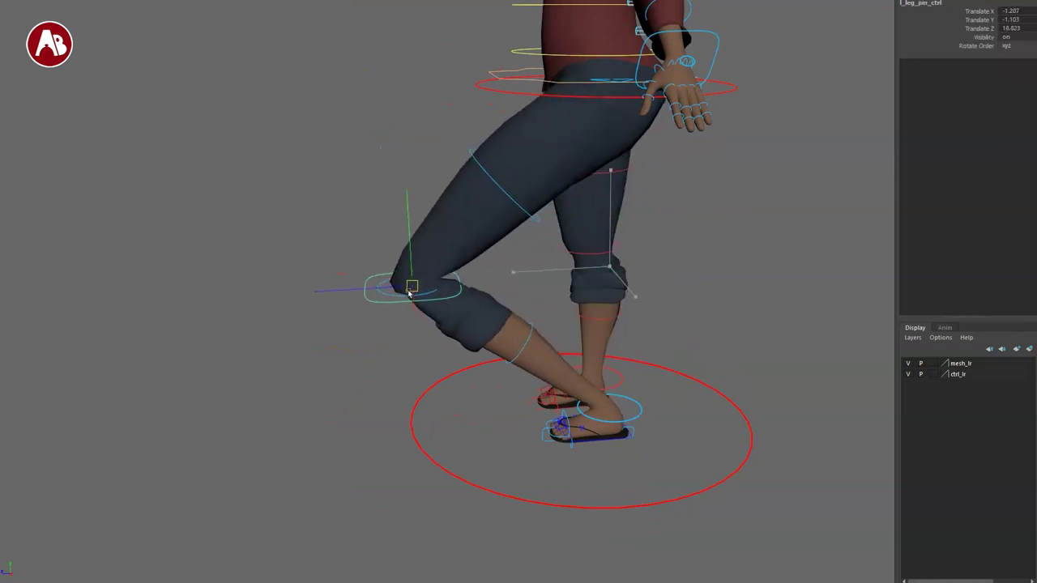
Step: Try raising the left leg IK control about 8.3 units on Y, and undo both this move and the knee pinning
left_click_drag(487, 402, 555, 433, "alt")
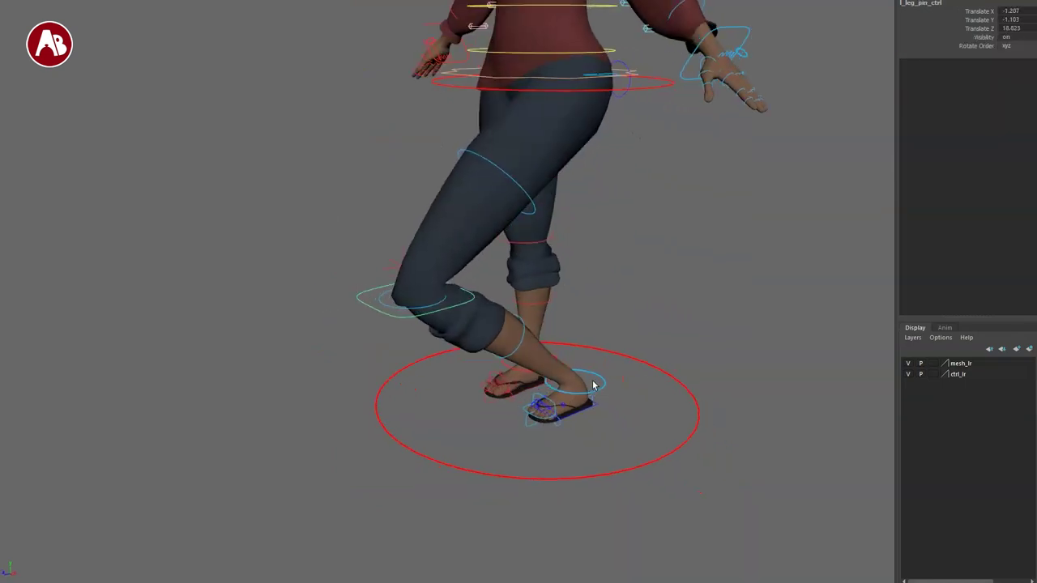
left_click(623, 396)
left_click(598, 389)
key("w")
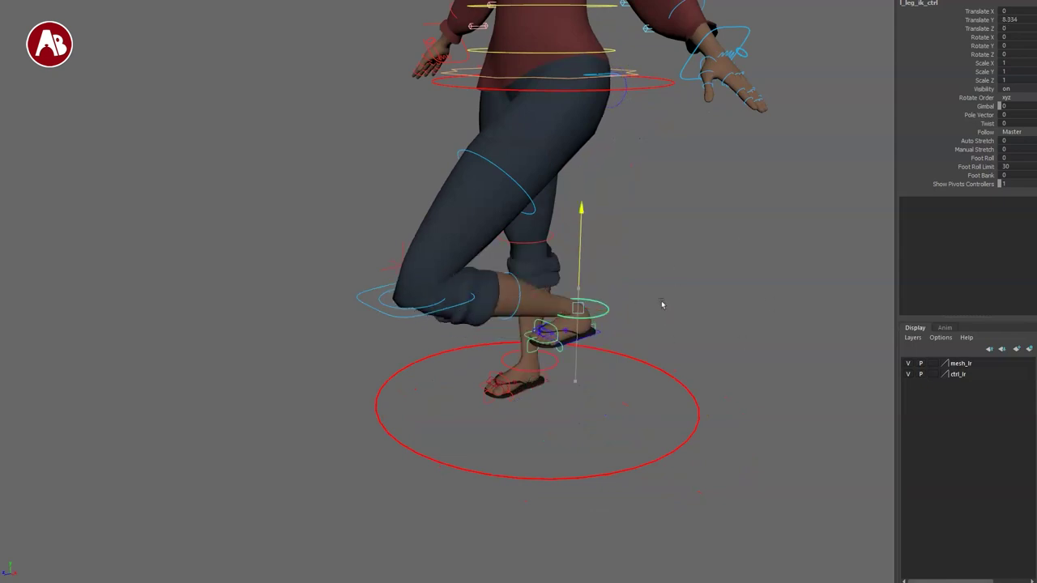
left_click_drag(580, 370, 580, 363)
key("ctrl+z")
key("ctrl+z")
key("ctrl+z")
key("ctrl+z")
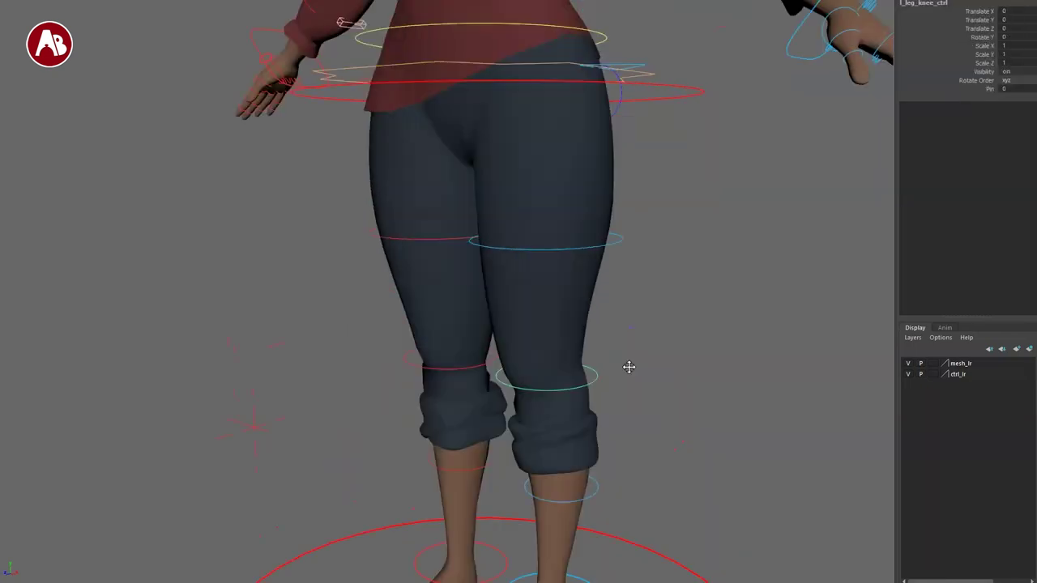
Step: Try moving the left thigh mid control, and undo the move
right_click_drag(629, 367, 619, 202, "alt")
left_click_drag(599, 212, 596, 291)
key("w")
middle_click_drag(541, 292, 577, 267)
key("ctrl+z")
left_click_drag(480, 293, 551, 308, "alt")
left_click_drag(529, 215, 373, 338, "alt")
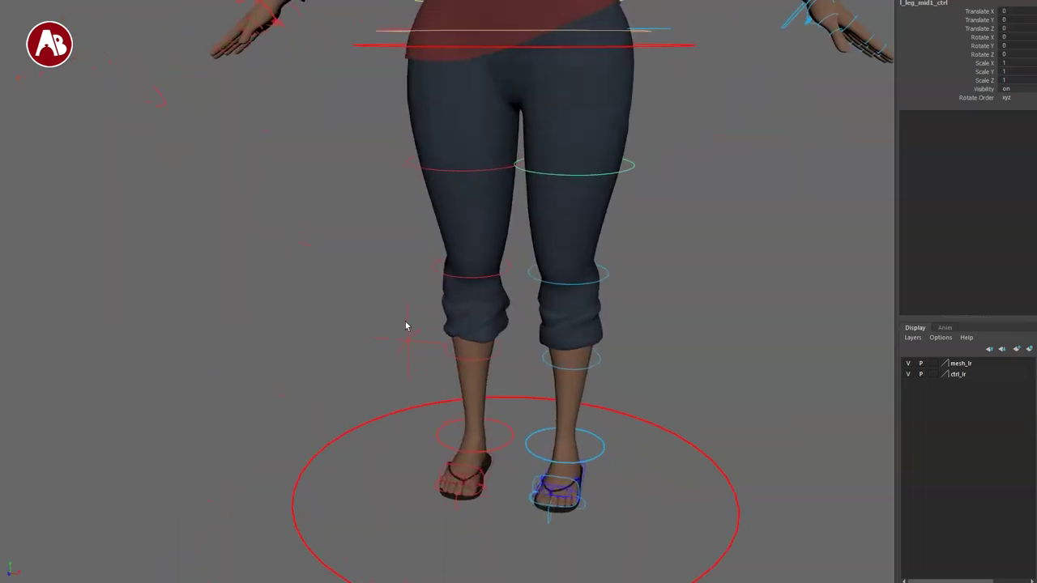
middle_click_drag(456, 383, 488, 327, "alt")
key("ctrl+z")
Step: Switch the left leg to FK with the master control's L Leg Ik Fk Blend attribute
right_click_drag(488, 326, 445, 463, "alt")
left_click_drag(446, 464, 461, 499, "alt")
left_click(609, 377)
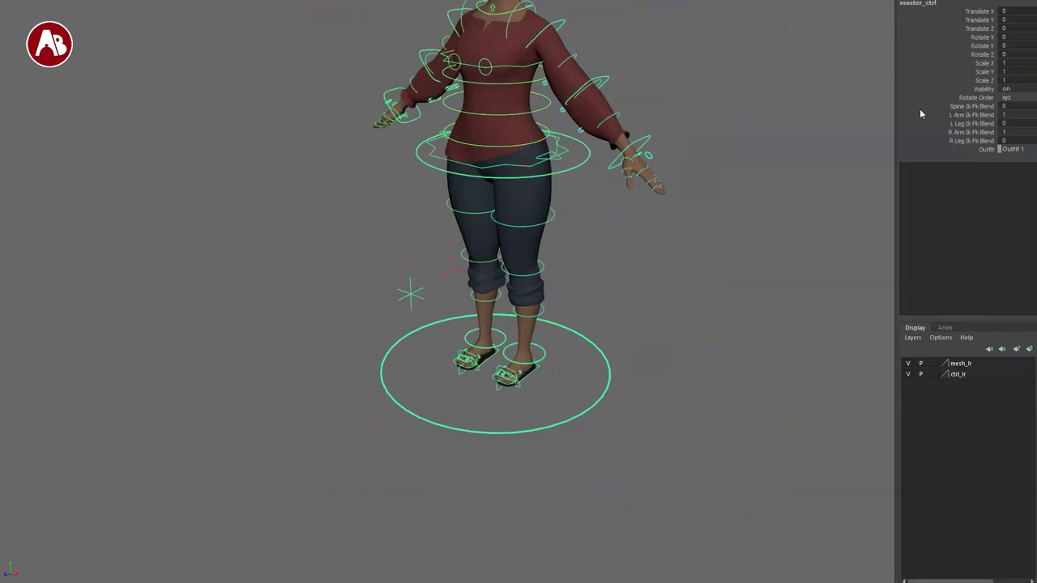
left_click(962, 124)
middle_click_drag(733, 233, 775, 233)
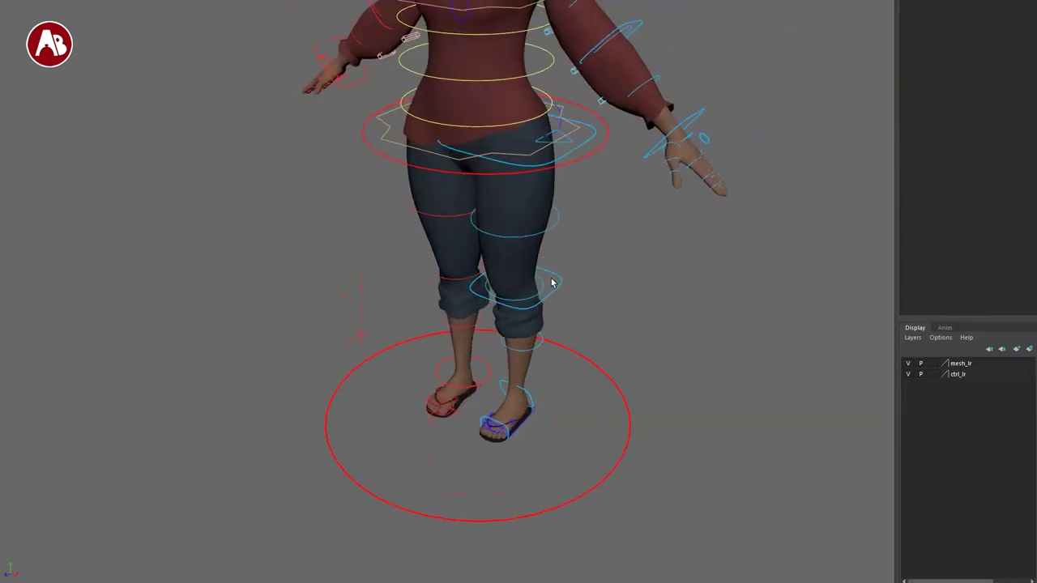
Step: Try rotating the left leg's FK controls at the knee and hip, and undo each rotation
left_click(478, 285)
key("e")
left_click_drag(478, 285, 533, 195)
key("ctrl+z")
left_click_drag(603, 140, 604, 143)
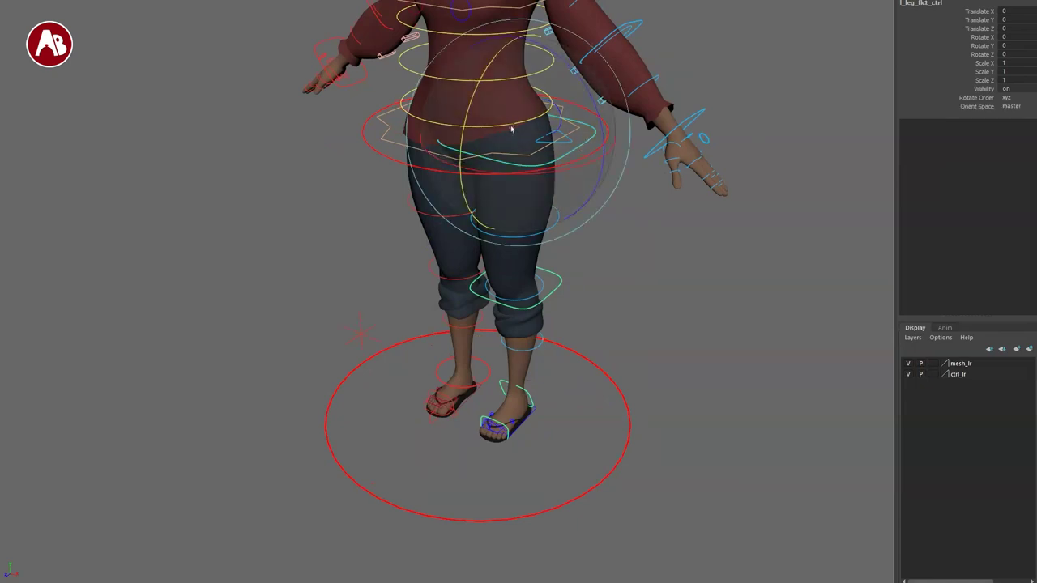
left_click_drag(471, 116, 465, 164)
key("ctrl+z")
key("q")
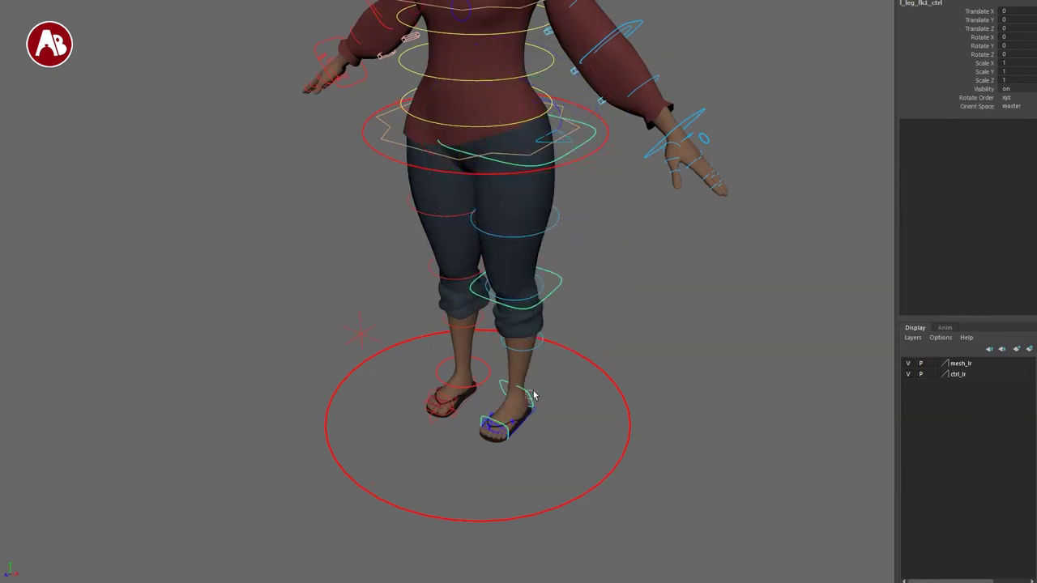
Step: Try rotating the left foot's FK control, undo the rotation, and ready the front foot FK control for rotating
left_click(531, 398)
key("e")
key("q")
left_click(548, 394)
left_click_drag(528, 398, 541, 399)
key("e")
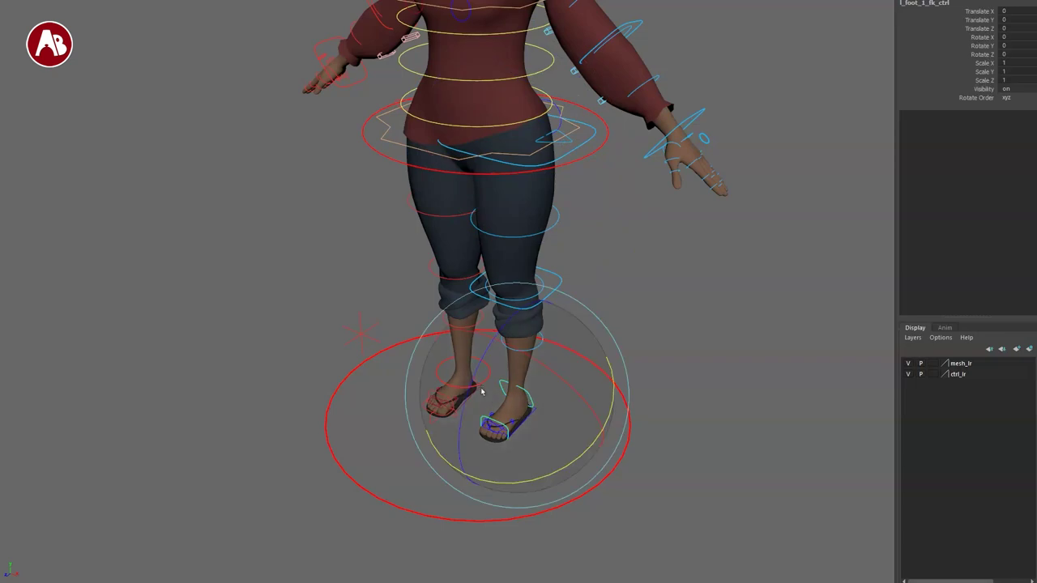
left_click_drag(482, 363, 466, 379)
key("ctrl+z")
key("q")
left_click(483, 420)
key("e")
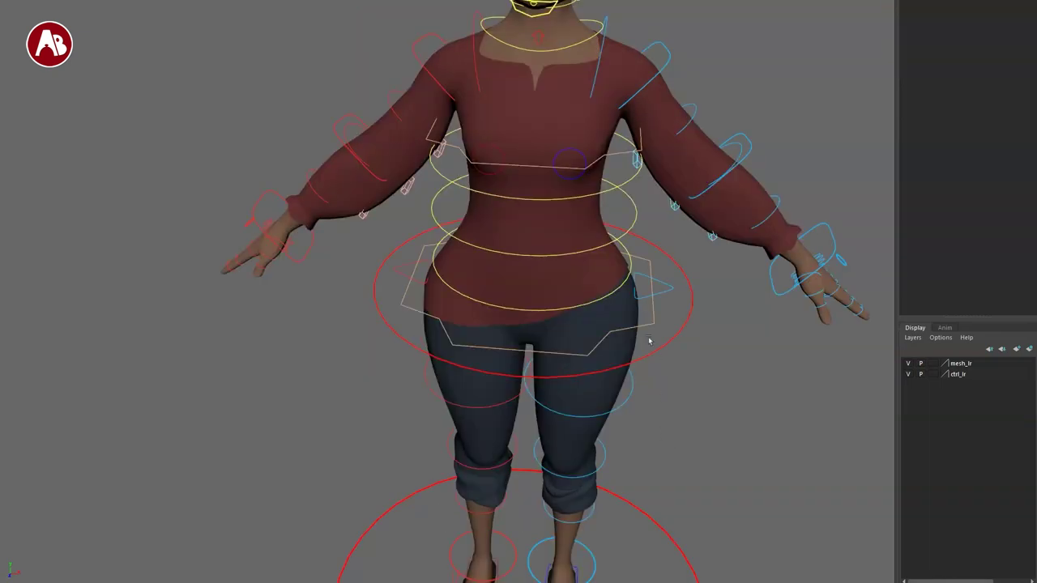
Step: Try moving the left leg's shoulder control at the hip, and undo the changes
left_click(672, 297)
left_click_drag(573, 236, 625, 277)
left_click_drag(591, 413, 611, 306, "alt")
left_click_drag(621, 209, 610, 234)
key("ctrl+z")
left_click_drag(627, 297, 604, 362, "alt")
key("ctrl+z")
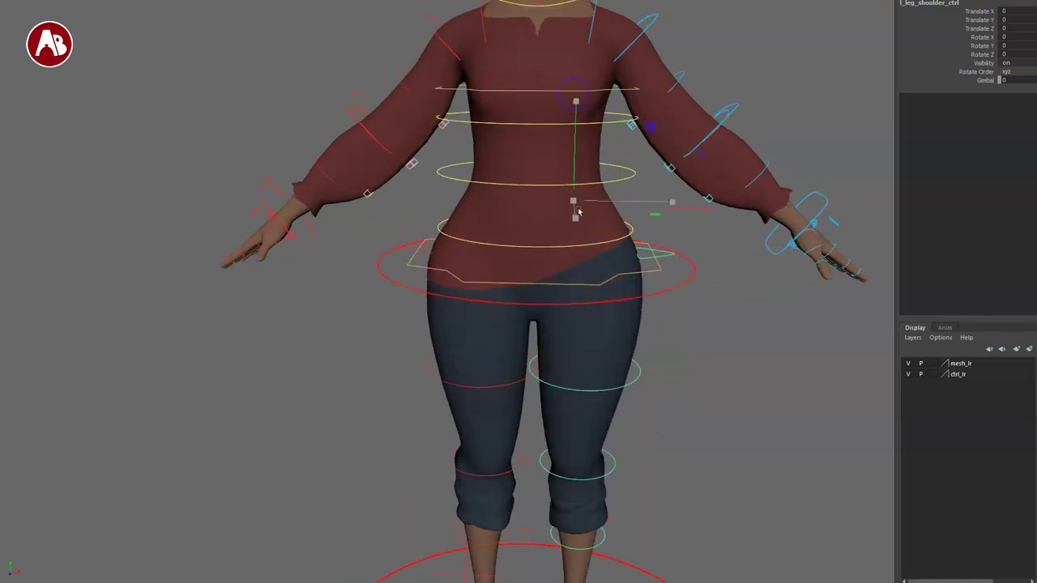
Step: Try rotating the left leg's shoulder control at the hip, and undo the rotation
key("e")
left_click_drag(620, 110, 577, 105)
key("ctrl+z")
key("q")
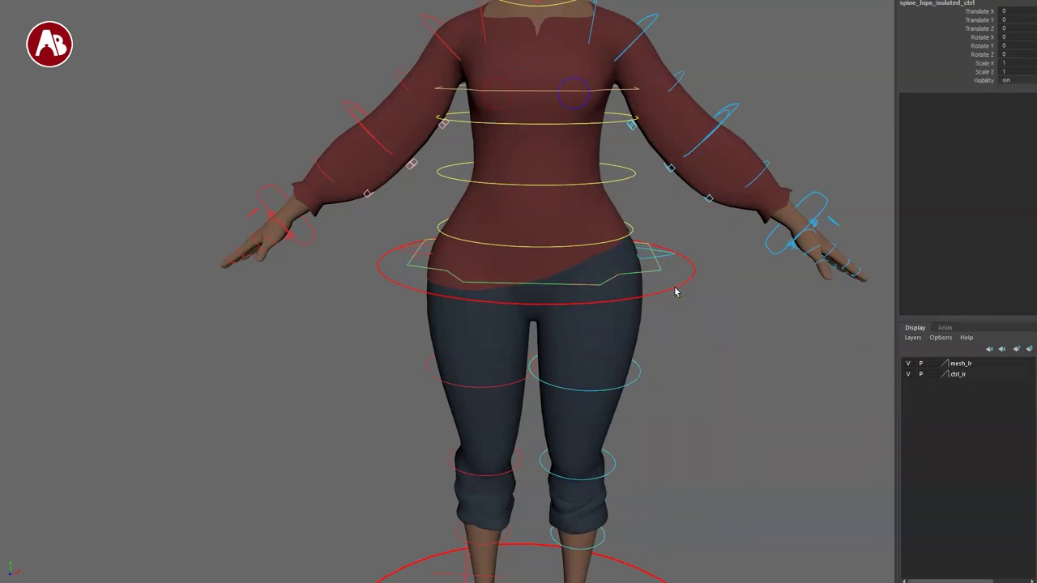
Step: Try rotating the isolated hips control sideways and forward, and undo each rotation
key("ctrl+z")
left_click_drag(549, 145, 574, 146)
key("ctrl+z")
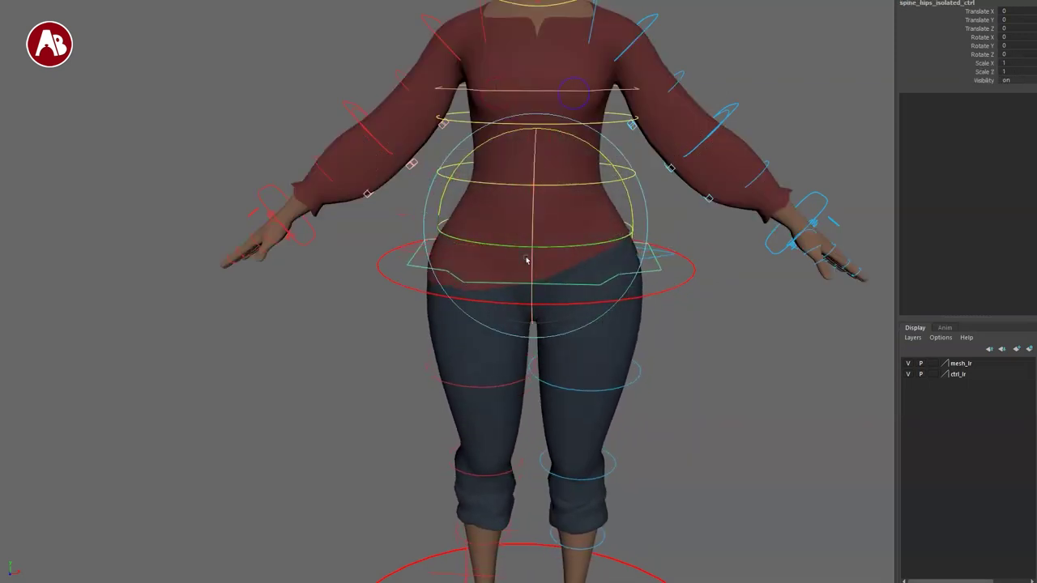
left_click_drag(526, 237, 515, 288)
key("ctrl+z")
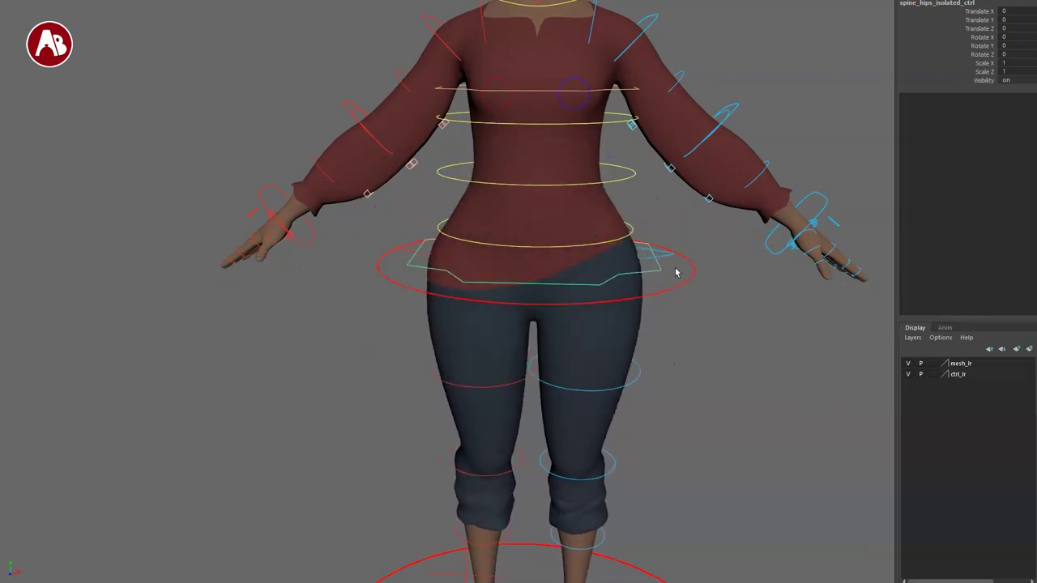
Step: Try moving the character's whole body with the COG control, and undo the move
left_click(683, 282)
key("w")
left_click_drag(545, 421, 542, 389, "alt")
right_click_drag(542, 389, 449, 365, "alt")
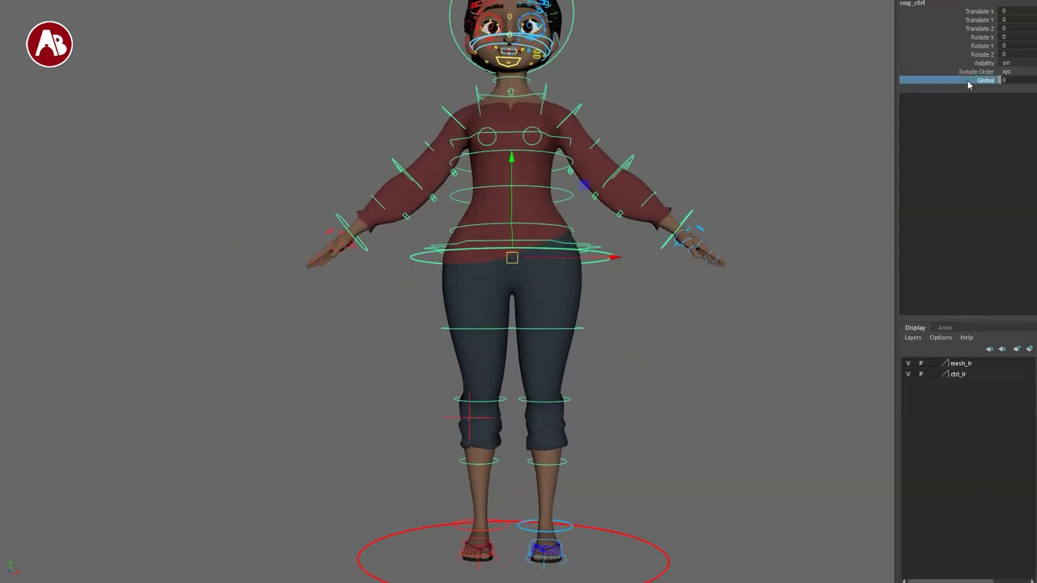
left_click_drag(492, 279, 594, 320, "alt")
left_click_drag(523, 292, 584, 243, "alt")
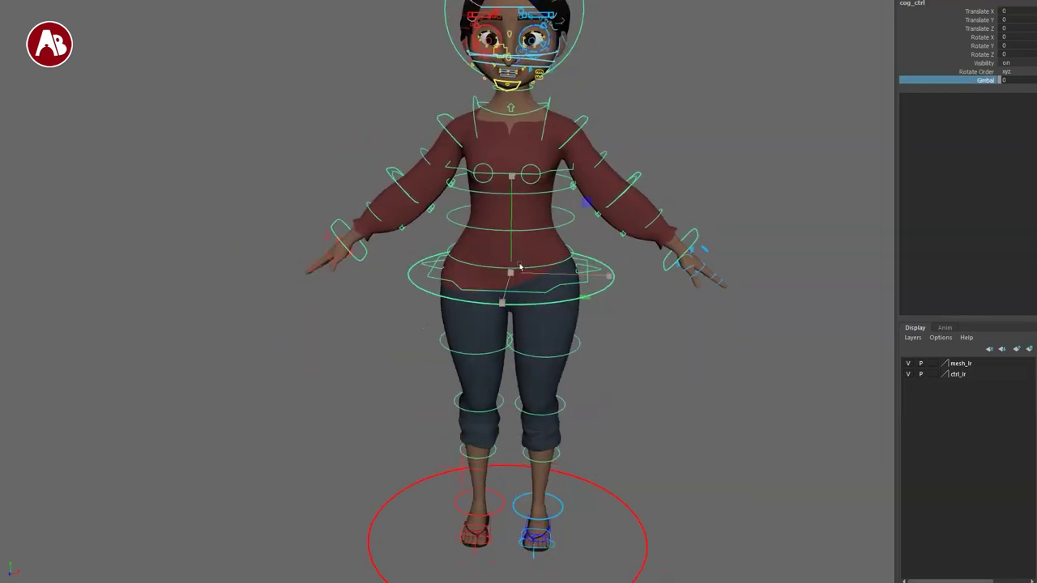
left_click_drag(521, 269, 686, 312)
key("ctrl+z")
Step: Try adjusting the lower spine control, and undo the change
middle_click_drag(546, 391, 592, 466, "alt")
right_click_drag(592, 466, 543, 426, "alt")
left_click_drag(544, 426, 430, 465, "alt")
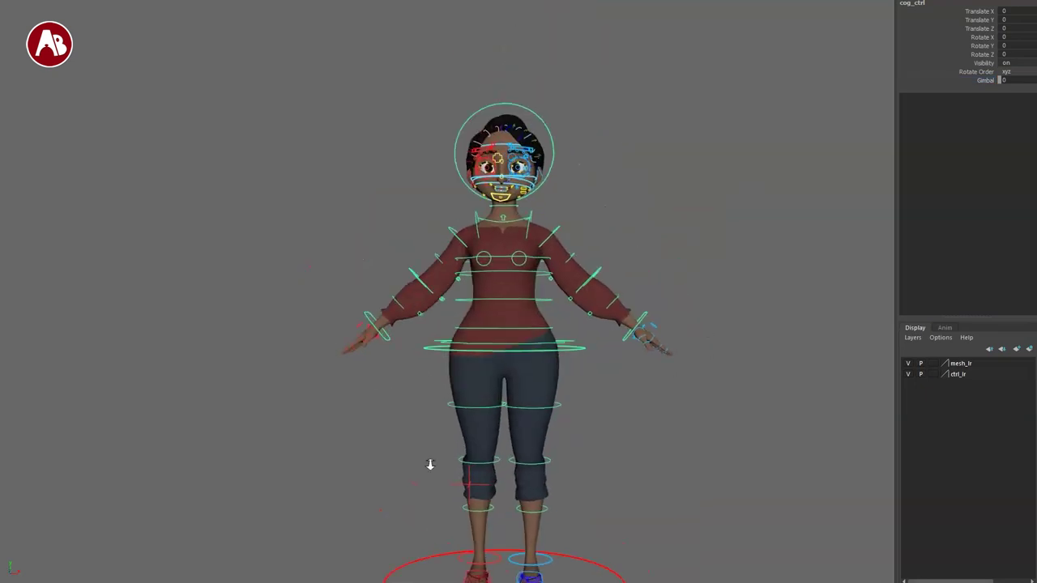
right_click_drag(431, 465, 447, 411, "alt")
left_click_drag(447, 412, 473, 472, "alt")
left_click(506, 410)
left_click_drag(501, 366, 530, 348)
key("ctrl+z")
Step: Try shifting the middle spine offset control sideways
left_click(521, 325)
left_click_drag(581, 288, 491, 292)
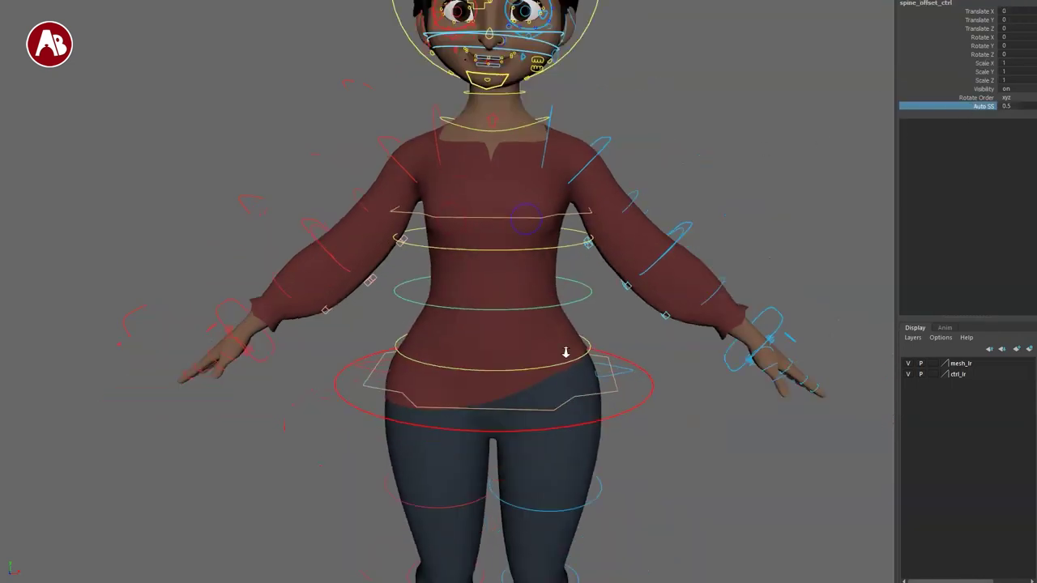
scroll(565, 352, "down", 2)
Step: Try adjusting the upper spine control below the chest, and undo the change
left_click(557, 252)
left_click_drag(495, 247, 467, 267)
key("ctrl+z")
key("r")
Step: Try raising the isolated chest control about 0.56 units on Y and transforming it further, and undo the changes
left_click(487, 243)
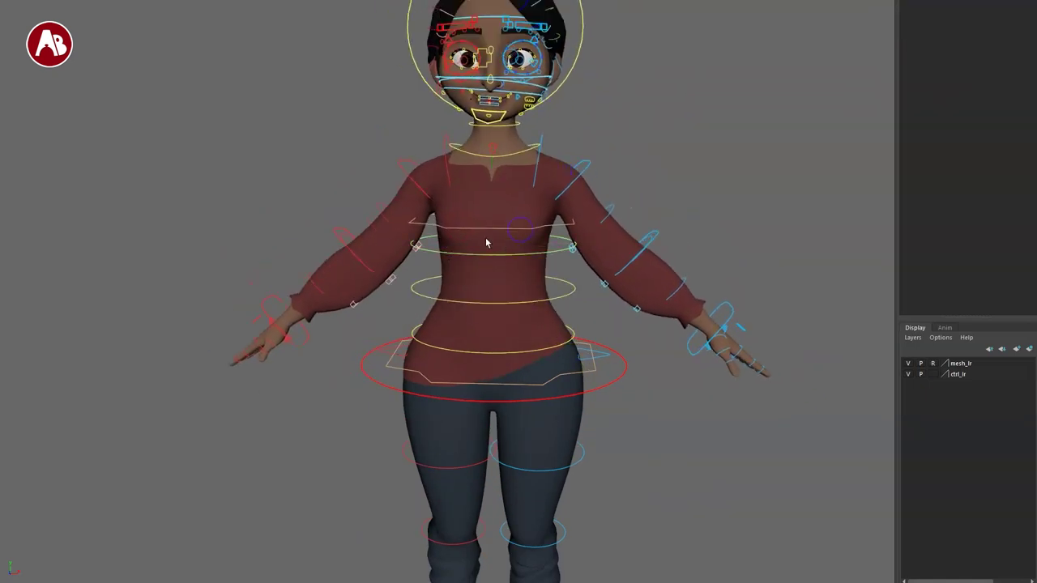
left_click(485, 229)
mouse_move(491, 172)
left_mouse_down()
mouse_move(490, 40)
mouse_move(490, 211)
mouse_move(488, 166)
left_mouse_up()
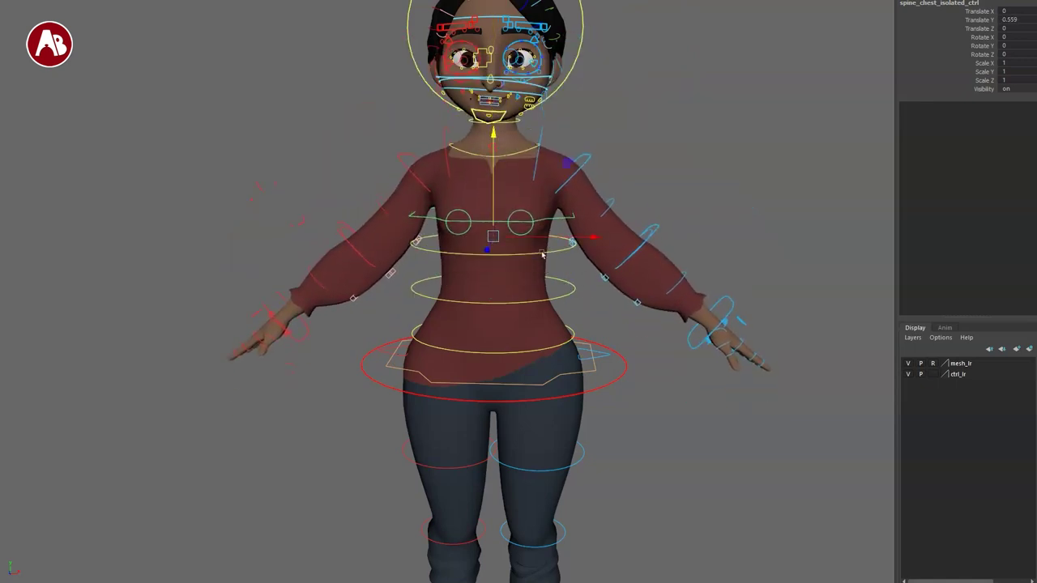
scroll(551, 311, "down", 5)
left_click_drag(500, 286, 625, 295)
key("ctrl+z")
key("r")
key("ctrl+z")
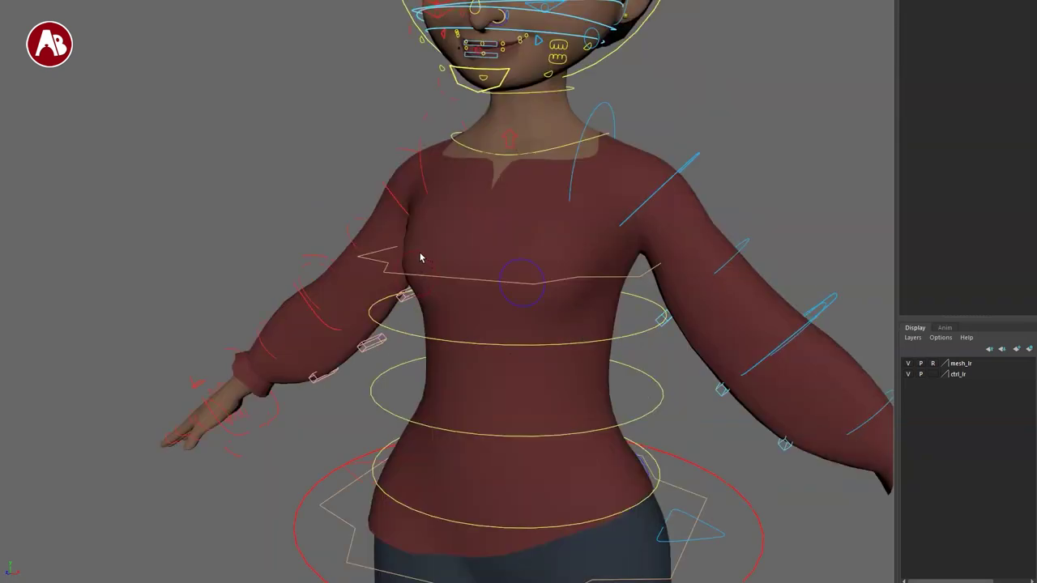
Step: Try moving the right breast control, and undo the move
left_click(404, 290)
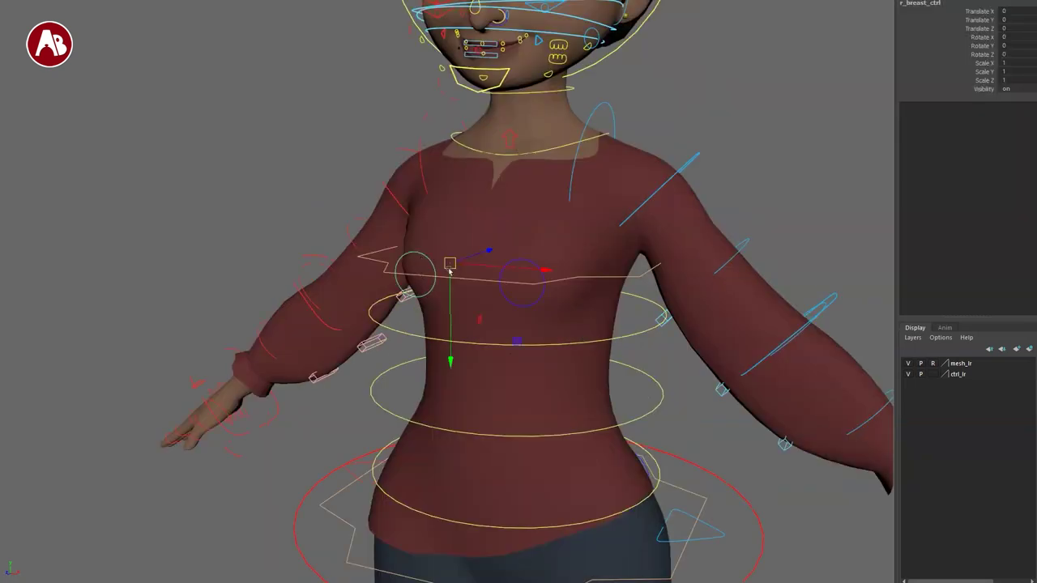
left_click_drag(452, 243, 567, 281)
key("ctrl+z")
key("ctrl+z")
Step: Examine the spine offset control and the upper-body controls from several angles
left_click(535, 436)
left_click_drag(476, 413, 540, 364, "alt")
right_click_drag(520, 349, 394, 424, "alt")
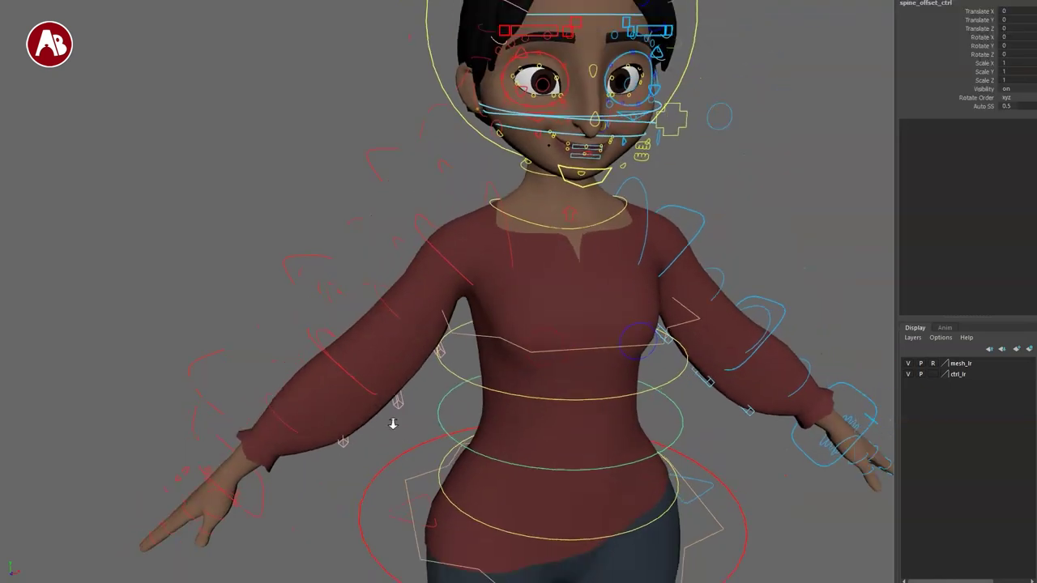
left_click_drag(393, 424, 378, 381, "alt")
right_click_drag(377, 381, 475, 453, "alt")
left_click_drag(475, 453, 480, 500, "alt")
left_click_drag(458, 225, 468, 266, "alt")
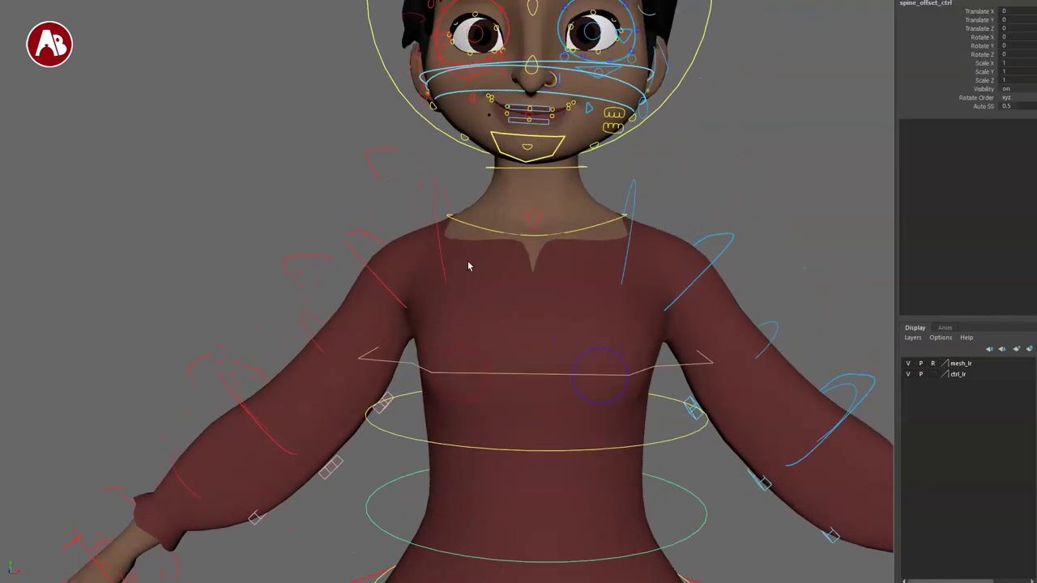
left_click(478, 271)
Step: Try rotating the neck control, and undo the rotation
middle_click_drag(530, 348, 532, 384, "alt")
right_click_drag(532, 384, 466, 344, "alt")
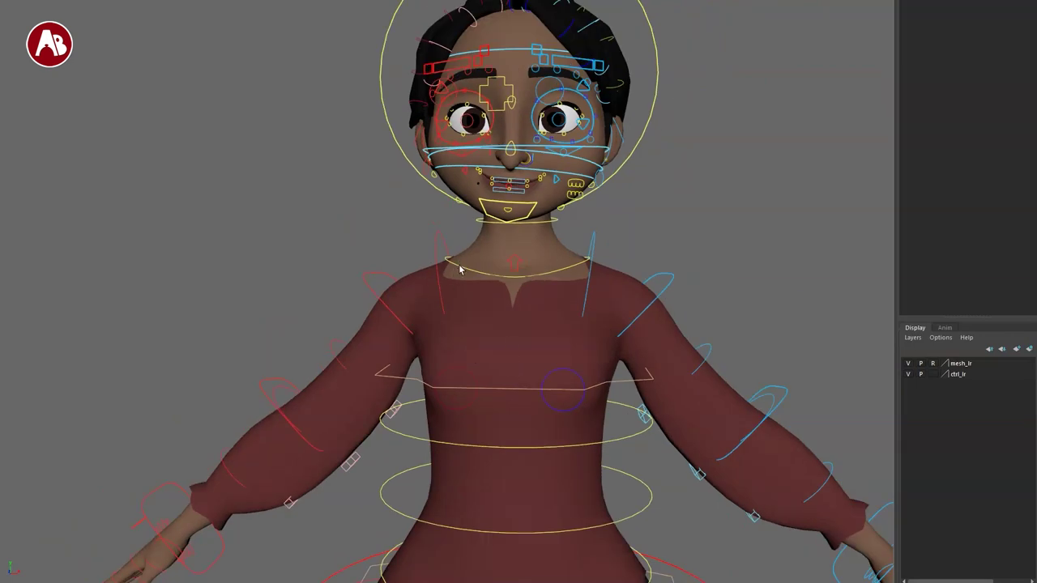
left_click(458, 270)
left_click_drag(559, 188, 534, 222)
key("ctrl+z")
key("r")
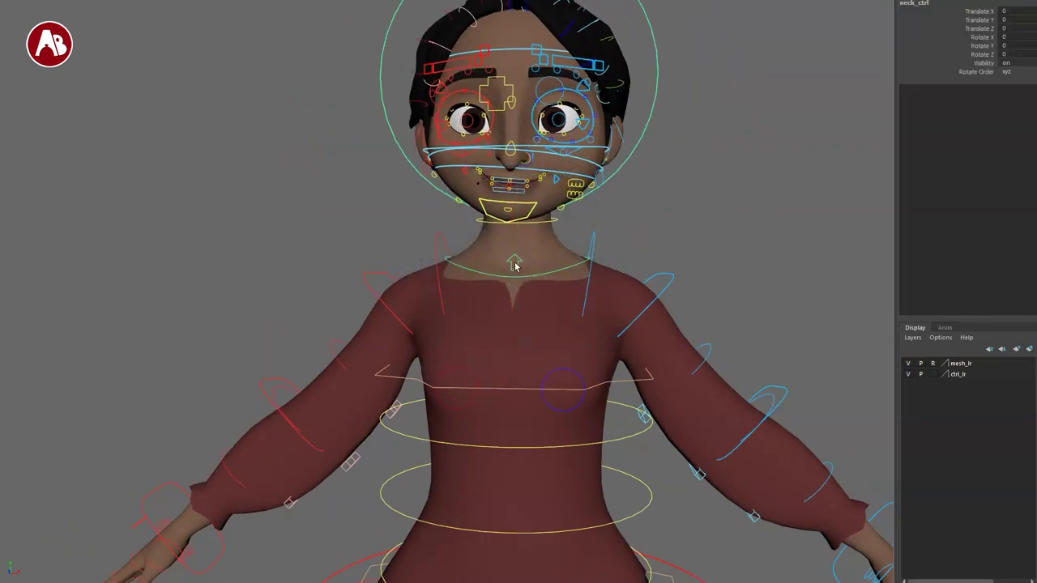
Step: Raise the neck tension control to 2 on Y, and inspect the neck's deformation up close from the side
left_click(516, 266)
left_click(510, 269)
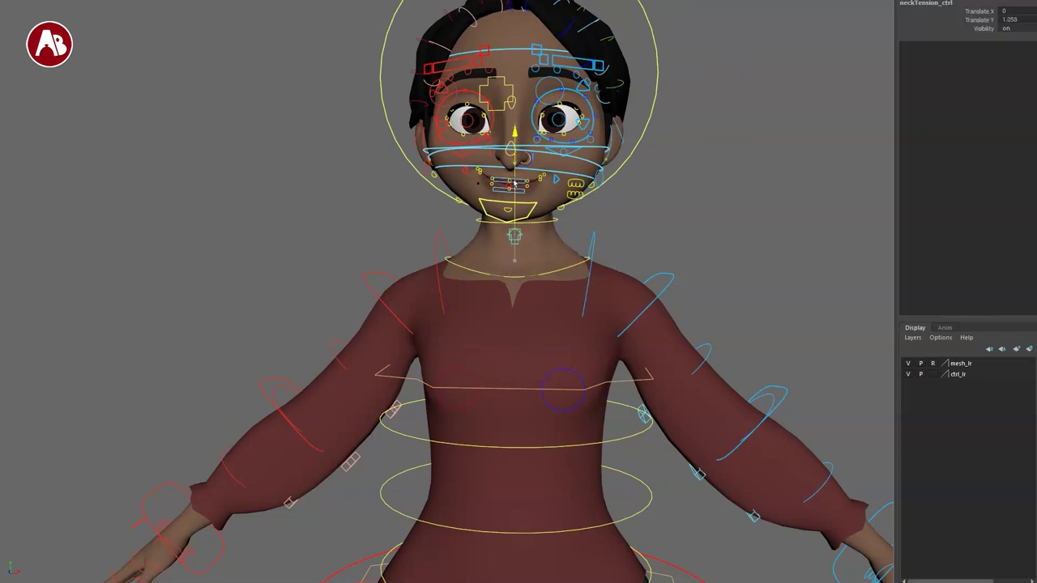
right_click_drag(526, 273, 662, 556, "alt")
middle_click_drag(662, 556, 589, 554, "alt")
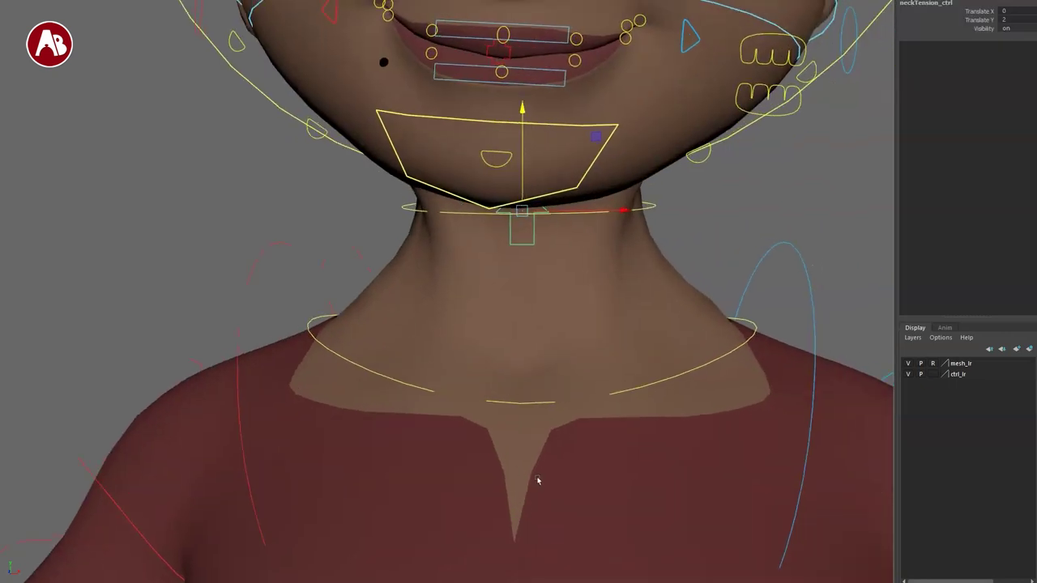
left_click_drag(538, 479, 490, 455, "alt")
right_click_drag(567, 488, 558, 384, "alt")
left_click_drag(457, 113, 454, 141)
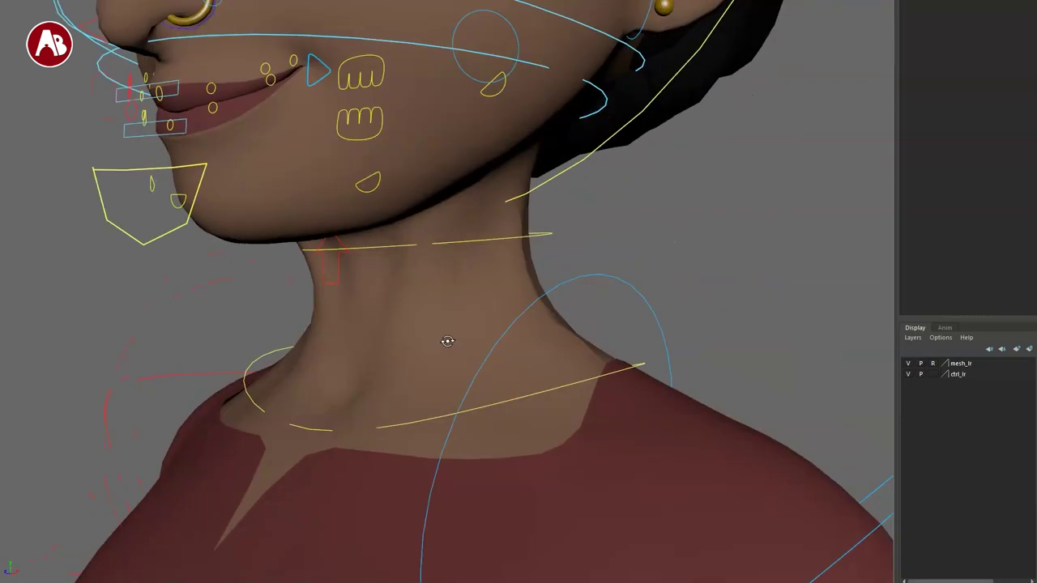
Step: Set the master control's Spine Ik Fk Blend to 1
left_click_drag(447, 341, 509, 359, "alt")
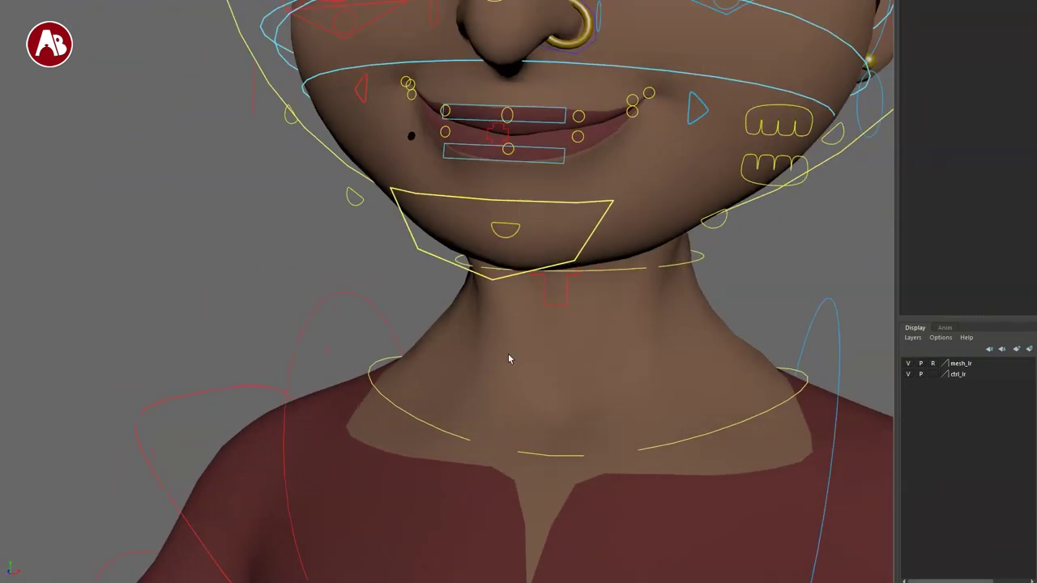
right_click_drag(512, 361, 359, 287, "alt")
left_click_drag(365, 353, 413, 371, "alt")
right_click_drag(467, 400, 352, 220, "alt")
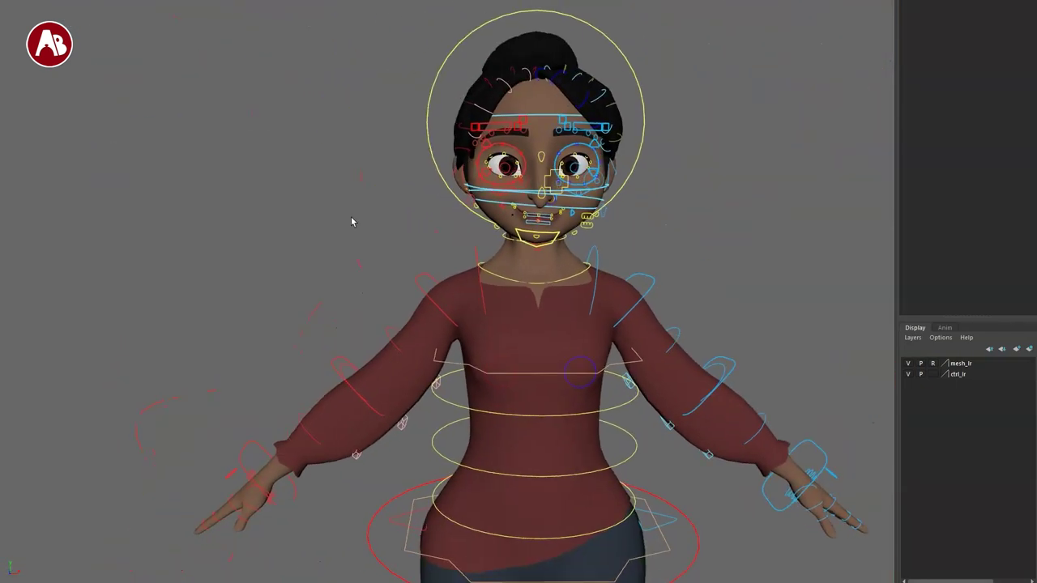
middle_click_drag(352, 220, 283, 32, "alt")
left_click_drag(635, 480, 650, 504, "alt")
left_click(624, 381)
scroll(699, 468, "down", 5)
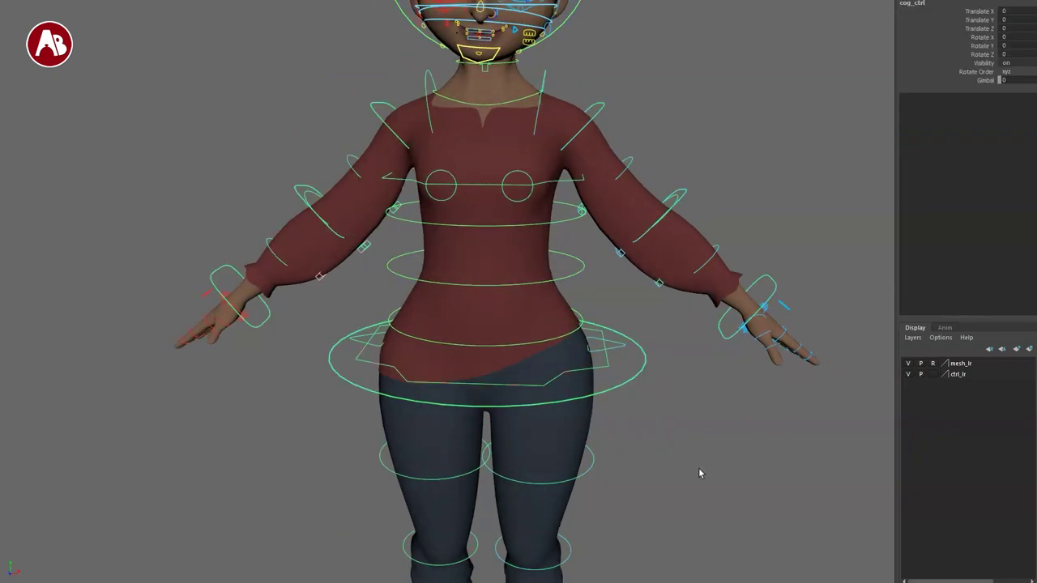
left_click(566, 517)
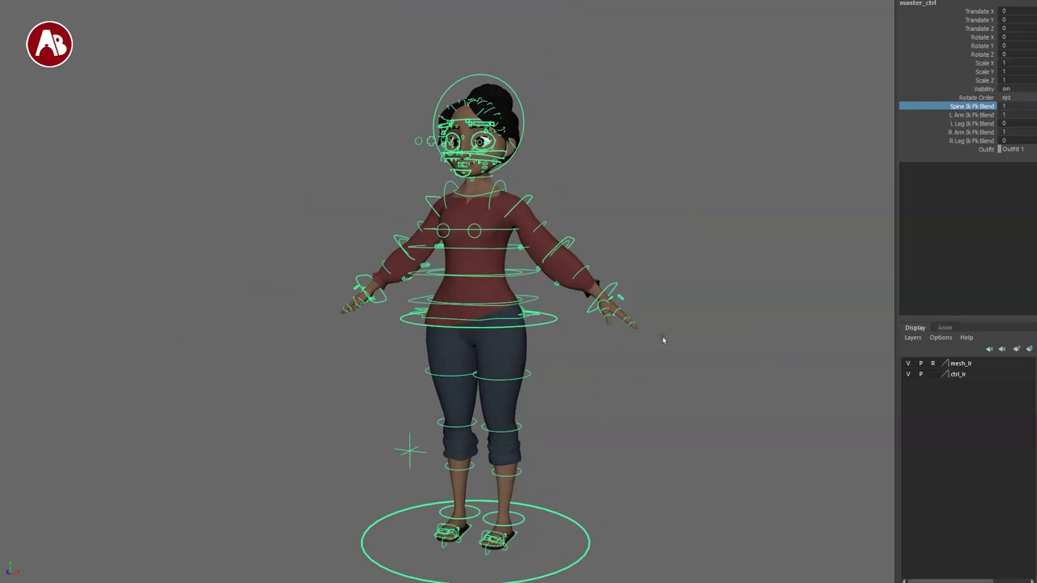
scroll(370, 359, "up", 5)
Step: Try rotating the spine's start FK control and the spine FK control above it, undoing each rotation
left_click(608, 319)
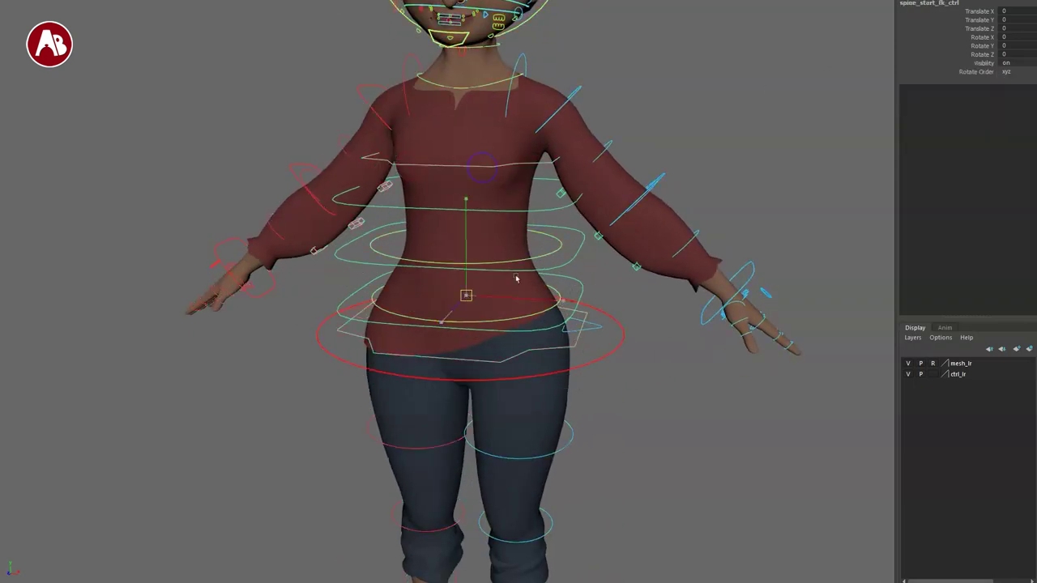
key("e")
left_click_drag(492, 227, 458, 213)
key("ctrl+z")
key("q")
left_click_drag(591, 261, 593, 263)
key("e")
left_click_drag(528, 178, 543, 212)
key("ctrl+z")
key("q")
left_click_drag(570, 280, 595, 300)
Step: Rotate the left shoulder control about -9.1 degrees on Z, and raise the left upper-arm FK control
right_click_drag(651, 315, 698, 362, "alt")
middle_click_drag(698, 361, 560, 489, "alt")
left_click(423, 48)
key("e")
left_click_drag(423, 49, 444, 75)
key("q")
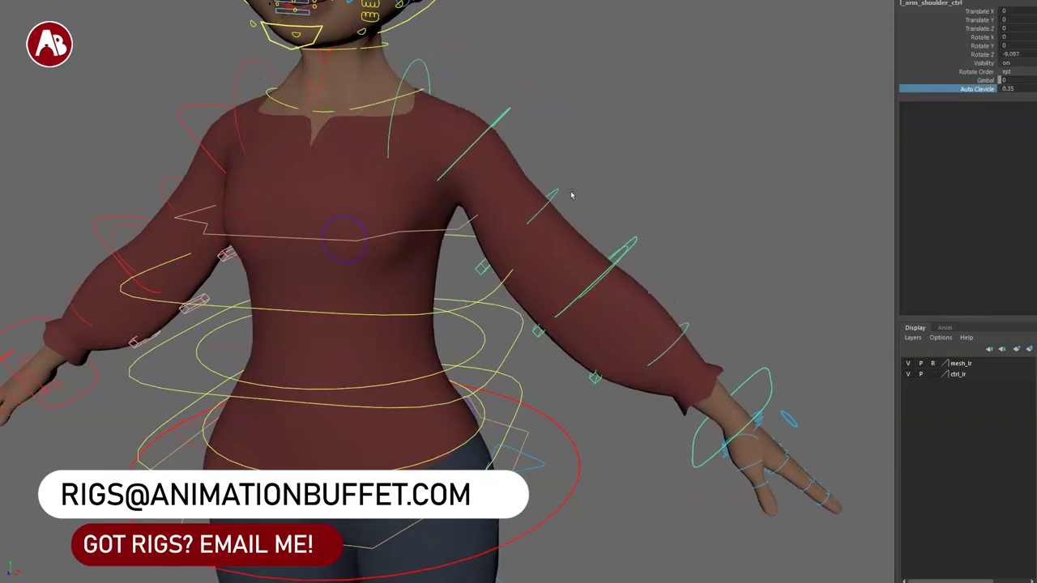
left_click_drag(507, 111, 525, 153)
key("e")
left_click_drag(556, 101, 538, 76)
key("q")
Step: Try rotating the left forearm and left hand FK controls, undoing each rotation
mouse_move(669, 289)
left_mouse_down("alt")
mouse_move(677, 312)
mouse_move(674, 298)
left_mouse_up("alt")
key("e")
left_click_drag(620, 157, 589, 218)
key("ctrl+z")
key("ctrl+z")
key("q")
left_click_drag(740, 289, 642, 336, "alt")
key("e")
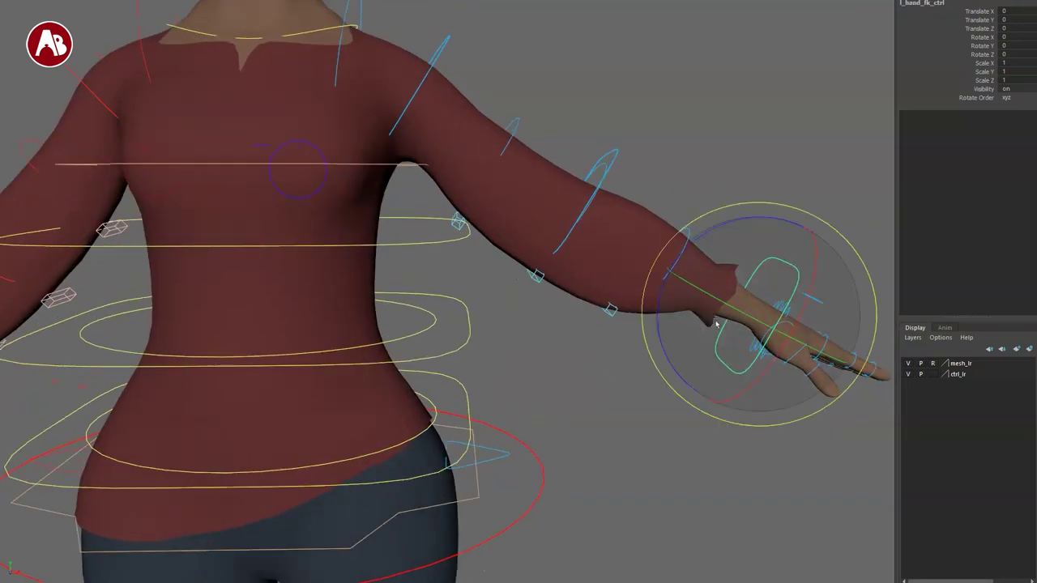
mouse_move(720, 321)
left_mouse_down()
mouse_move(735, 276)
mouse_move(712, 371)
mouse_move(713, 310)
left_mouse_up()
key("ctrl+z")
key("q")
Step: Set the master control's L Arm Ik Fk Blend to 0 and R Leg Ik Fk Blend to 1
scroll(564, 416, "down", 6)
middle_click_drag(565, 422, 603, 335, "alt")
left_click(555, 510)
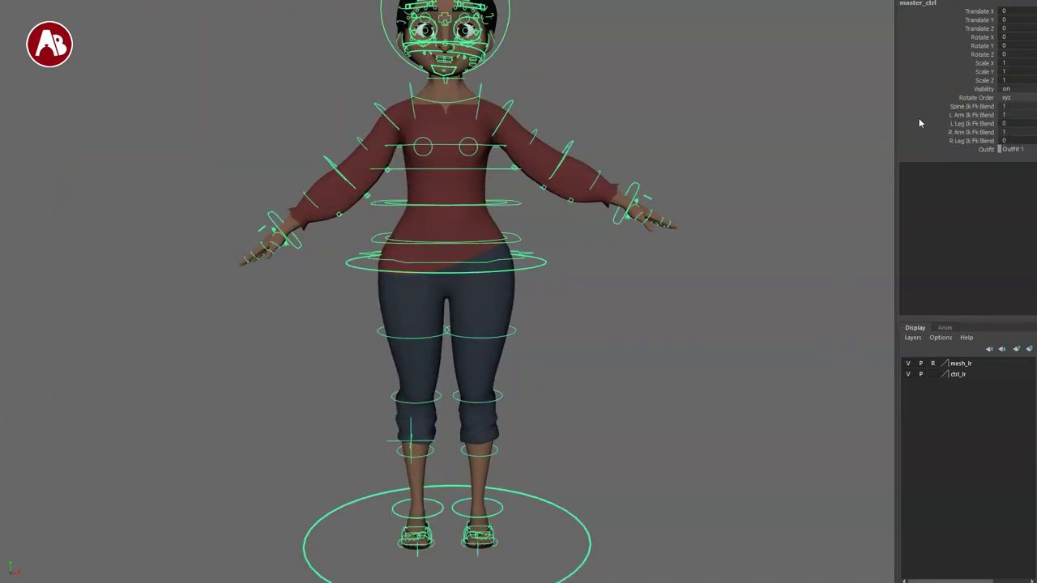
left_click(958, 115)
Step: Try moving the left arm IK control at the wrist, and undo the move
middle_click_drag(567, 324, 574, 468, "alt")
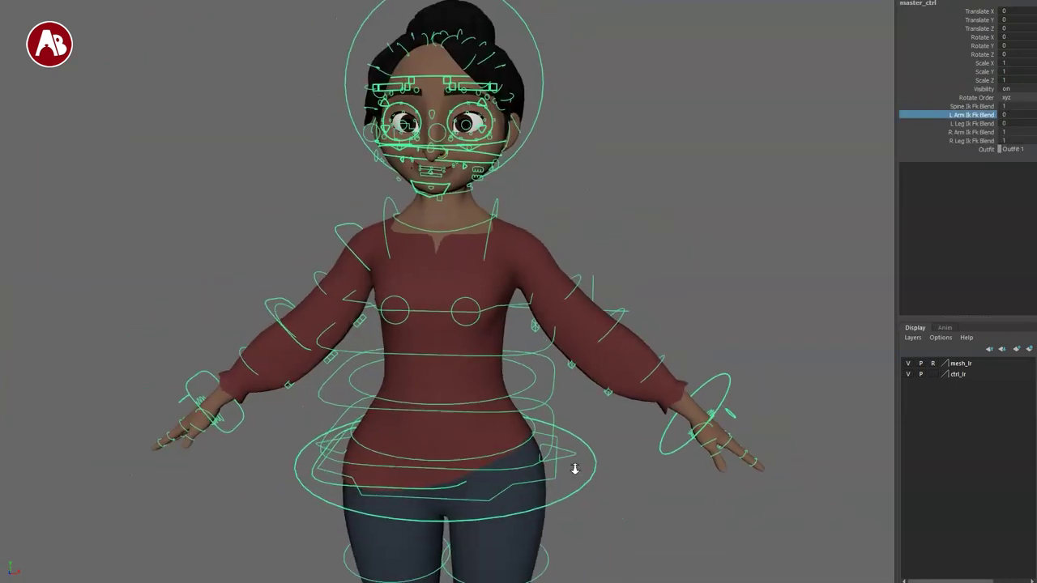
left_click_drag(575, 468, 531, 442, "alt")
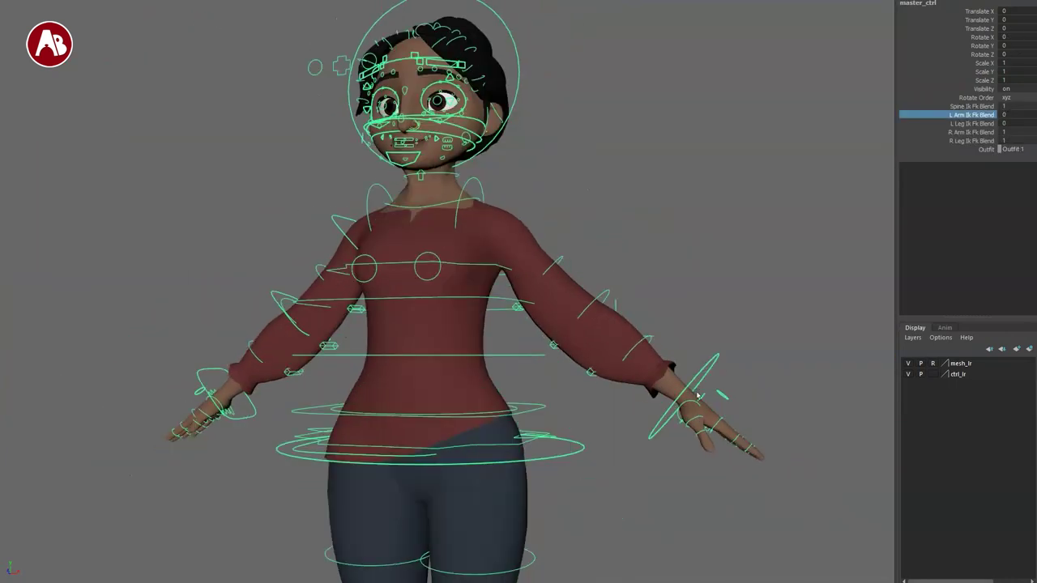
left_click_drag(730, 372, 732, 375)
scroll(683, 412, "up", 3)
middle_click_drag(683, 411, 701, 462, "alt")
left_click_drag(778, 481, 745, 420)
scroll(578, 404, "down", 2)
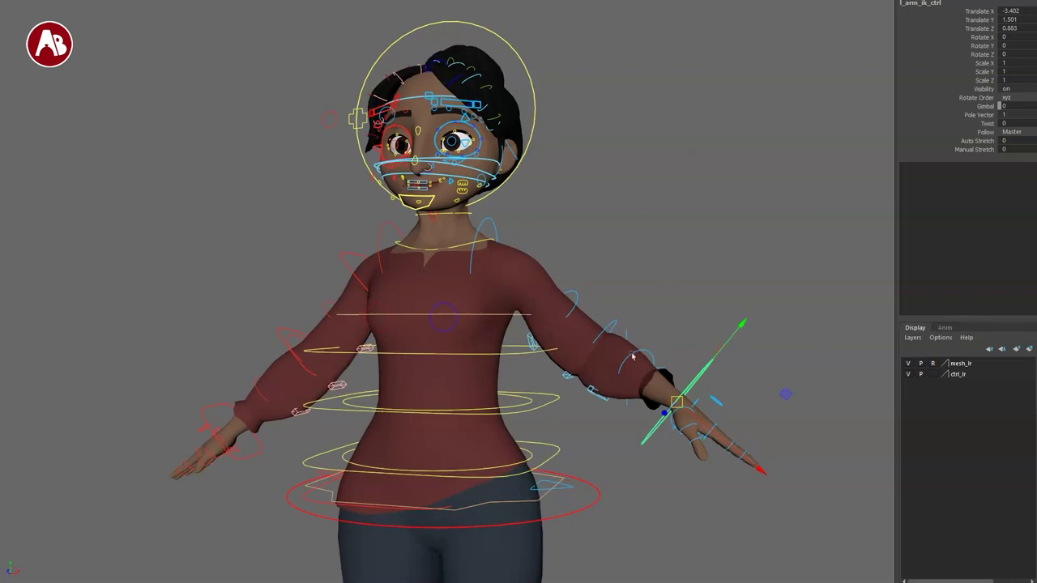
key("ctrl+z")
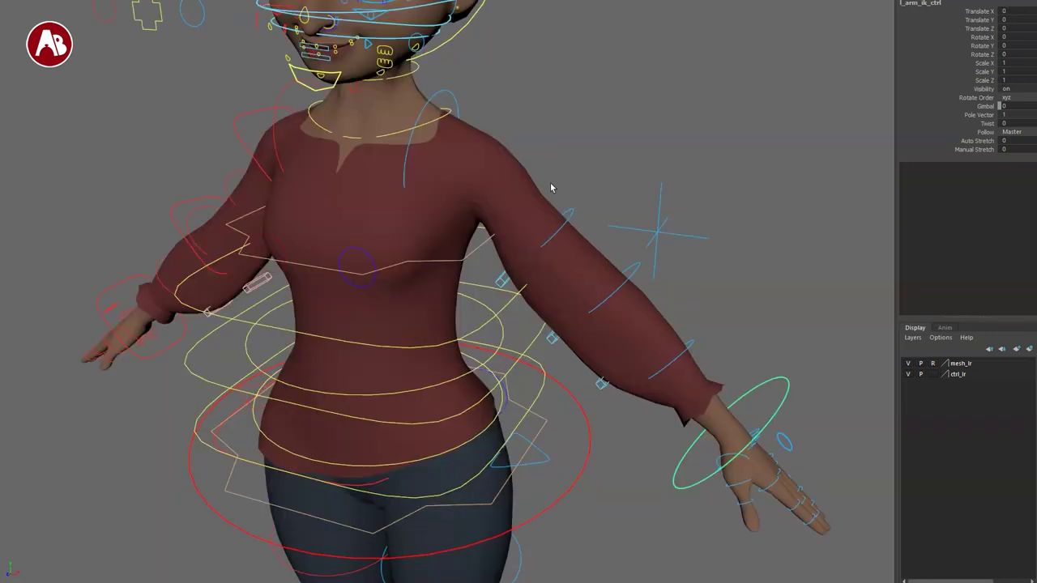
Step: Try moving the left mid-upper-arm control and the left elbow control, undoing each move
left_click(570, 226)
left_click_drag(553, 233, 599, 220)
key("ctrl+z")
left_click_drag(604, 292, 611, 314)
key("ctrl+z")
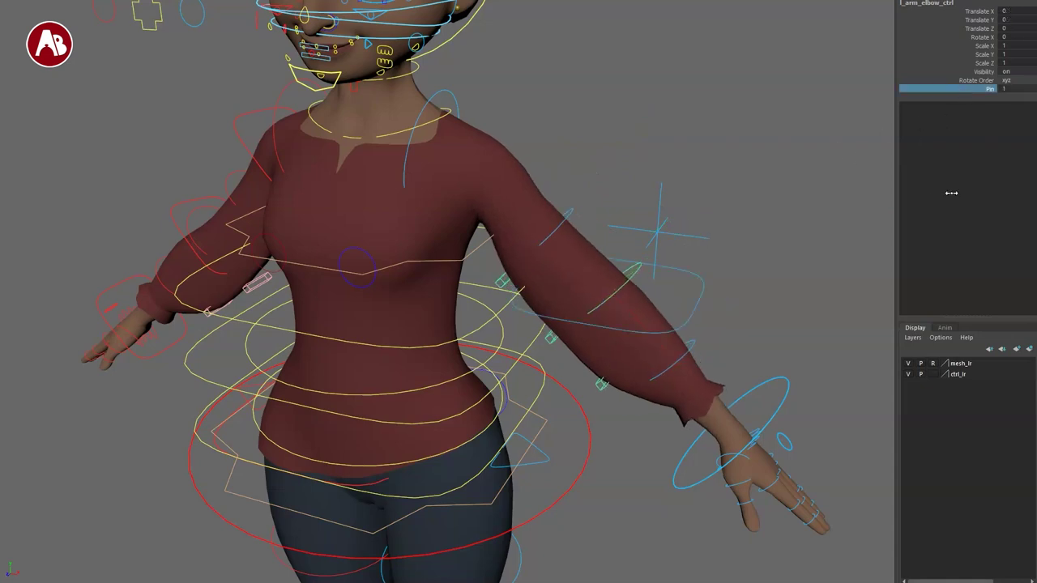
Step: Set the left elbow control's Pin to 1, try moving the arm pin control up and outward, and undo the changes
left_click(691, 306)
left_click_drag(613, 293, 720, 176)
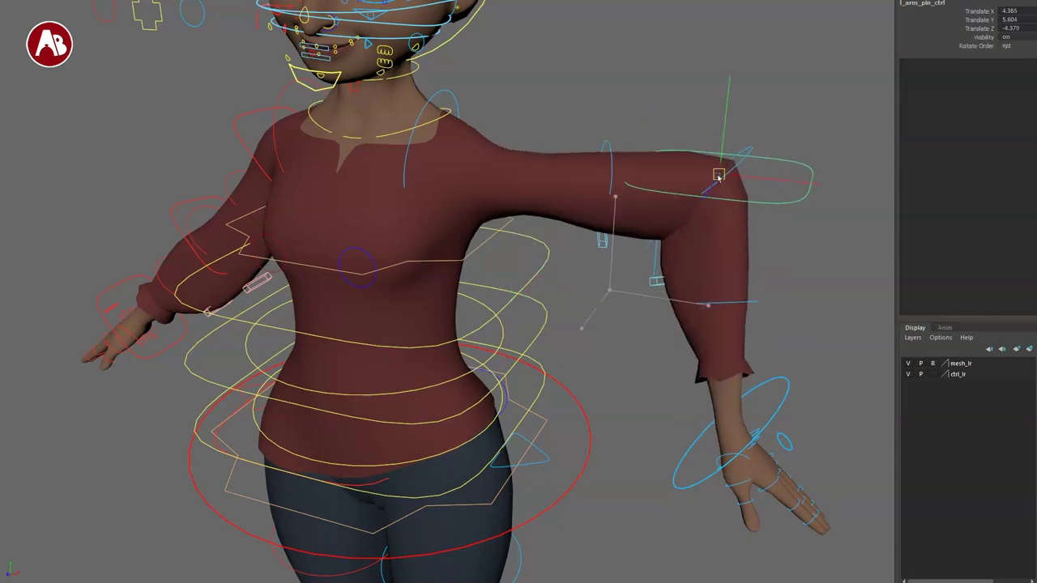
key("ctrl+z")
key("ctrl+z")
key("ctrl+z")
key("ctrl+z")
Step: Switch through the wireframe, lit and shaded displays, try moving the left sleeve's tweak control nearest the armpit, and undo the move
left_click_drag(532, 387, 547, 351, "alt")
key("4")
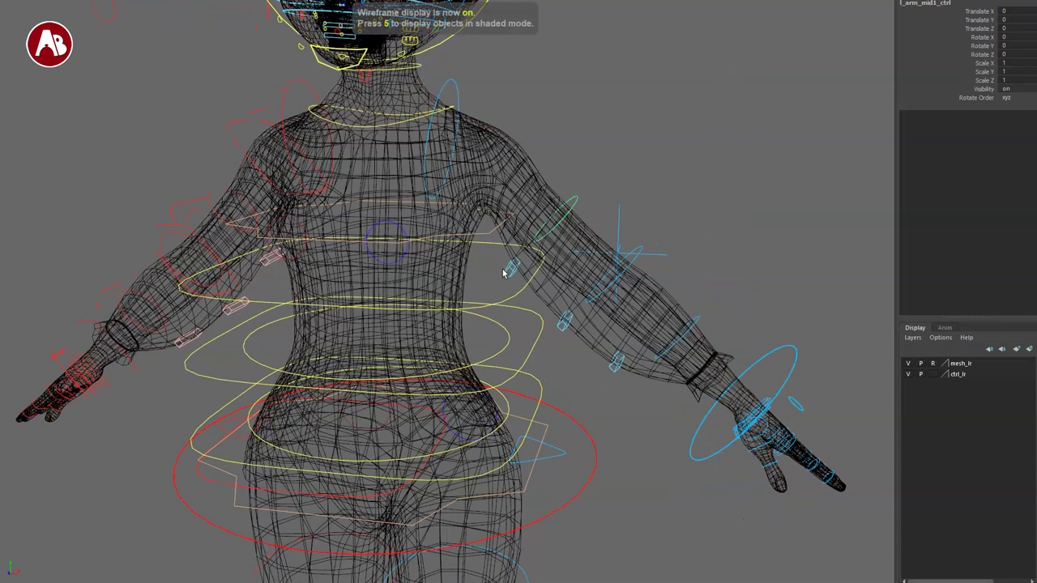
key("5")
key("7")
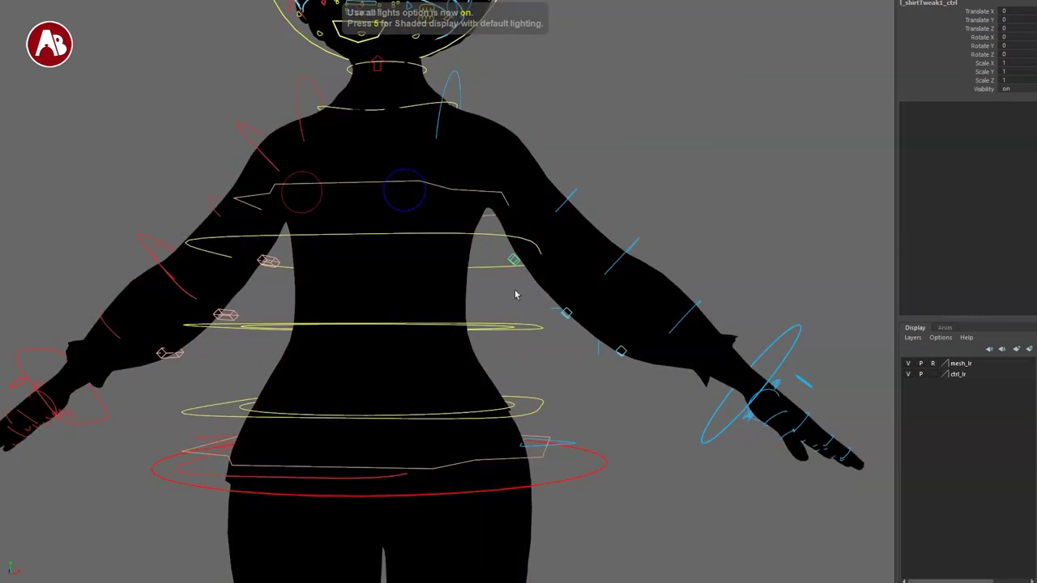
key("5")
key("w")
left_click_drag(511, 273, 506, 279, "alt")
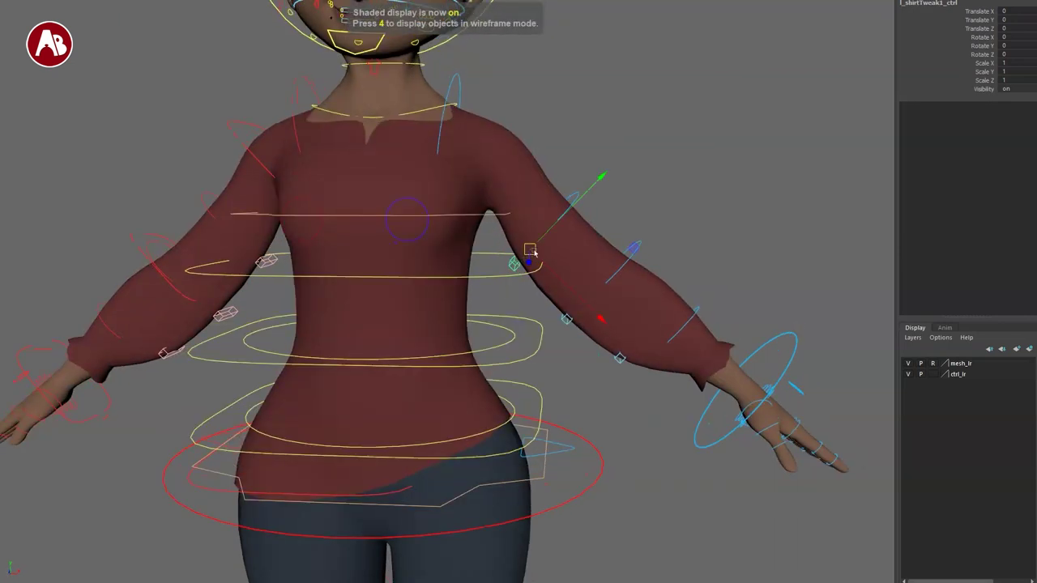
left_click_drag(585, 298, 559, 330)
key("ctrl+z")
Step: Try moving the left sleeve's tweak control nearest the wrist, and undo the move
left_click(614, 362)
left_click(620, 358)
left_click_drag(655, 319, 627, 374)
left_click_drag(716, 439, 648, 504, "alt")
scroll(648, 504, "down", 3)
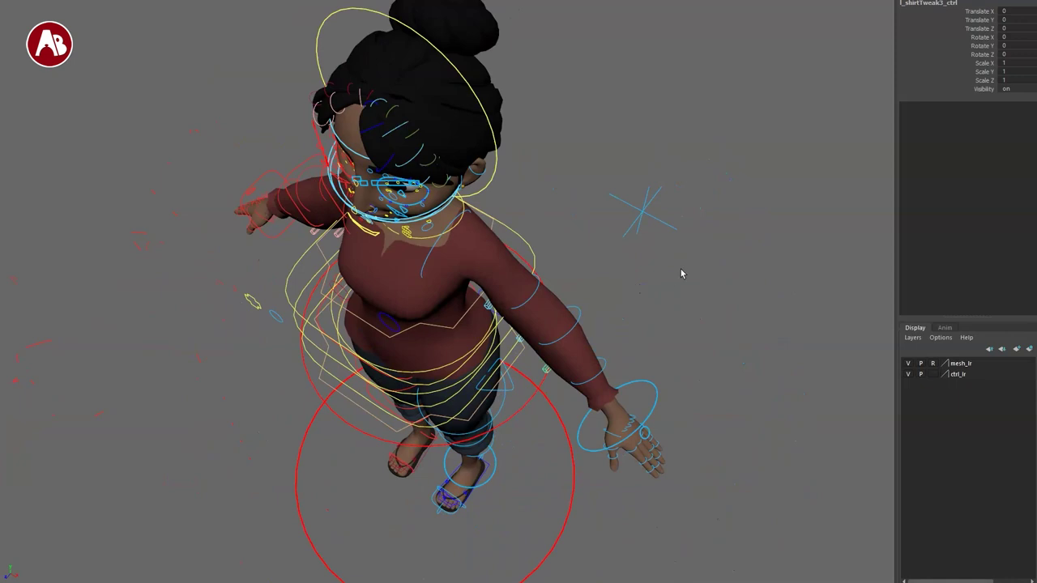
Step: Try moving the left arm's pole vector control, and undo the move
left_click(639, 219)
left_click_drag(664, 317, 671, 265, "alt")
left_click_drag(638, 295, 667, 220)
key("ctrl+z")
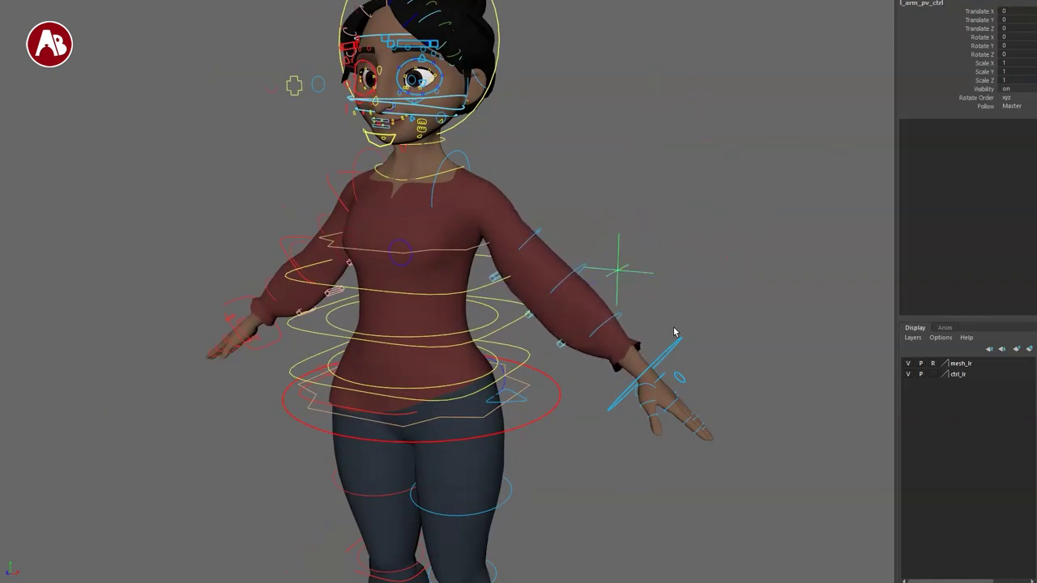
Step: Try adjusting the left arm IK control's Twist and stretch attributes, and undo the changes
left_click(674, 334)
left_click_drag(676, 466, 686, 455, "alt")
left_click(964, 124)
middle_click_drag(825, 166, 751, 204)
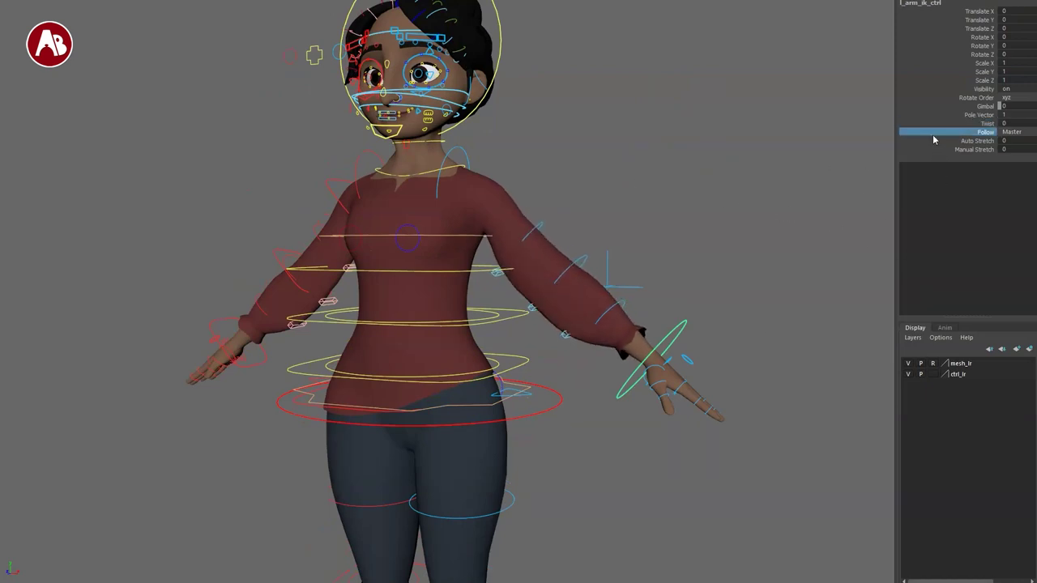
middle_click_drag(852, 148, 807, 153)
key("ctrl+z")
Step: Try adjusting the Spread attribute of the left hand's finger-poses control up close, and undo the change
middle_click_drag(602, 334, 560, 299, "alt")
right_click_drag(560, 299, 683, 386, "alt")
middle_click_drag(683, 387, 512, 324, "alt")
left_click_drag(512, 324, 543, 402, "alt")
middle_click_drag(559, 307, 646, 295, "alt")
left_click(711, 237)
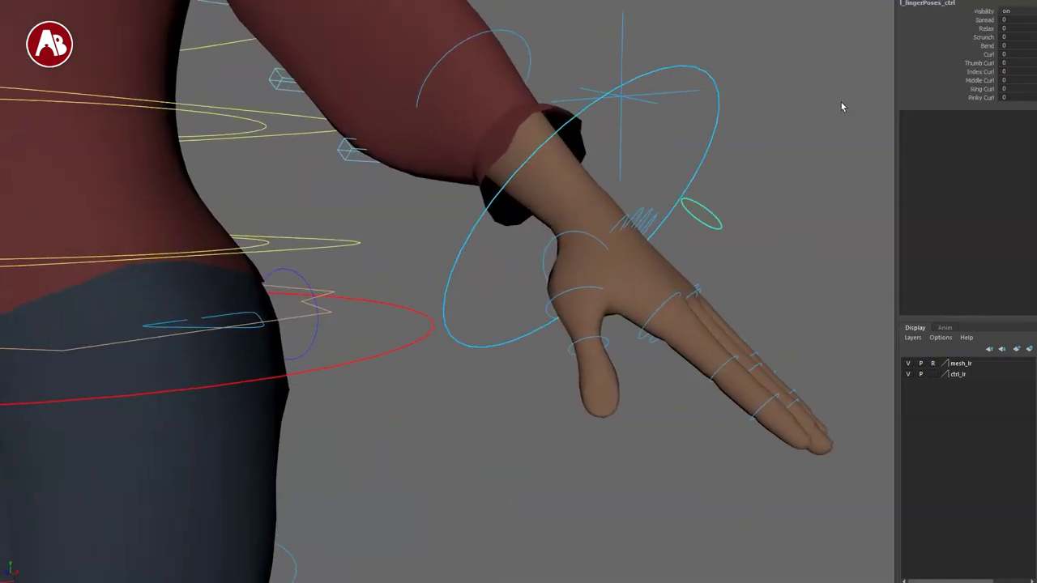
middle_click_drag(829, 112, 747, 208)
left_click_drag(748, 209, 775, 229, "alt")
middle_click_drag(775, 229, 803, 188, "alt")
mouse_move(851, 108)
middle_mouse_down()
mouse_move(747, 91)
mouse_move(773, 103)
mouse_move(575, 90)
mouse_move(843, 114)
middle_mouse_up()
key("ctrl+z")
Step: Try adjusting the left finger-poses control's Relax and Bend attributes, undoing each change
left_click(932, 29)
key("ctrl+z")
left_click_drag(717, 308, 776, 279, "alt")
key("ctrl+z")
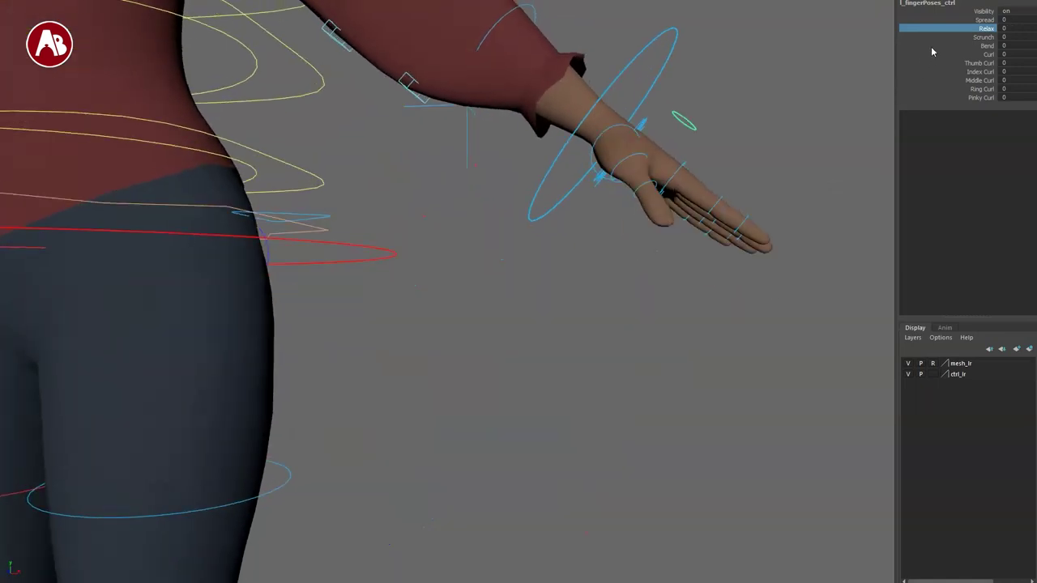
left_click_drag(872, 159, 776, 232, "alt")
middle_click_drag(775, 231, 882, 74)
left_click(947, 47)
middle_click_drag(858, 159, 866, 211)
key("ctrl+z")
Step: Try adjusting Thumb Curl and the Index Curl through Pinky Curl attributes of the left hand, and undo the changes
middle_click_drag(763, 95, 745, 140)
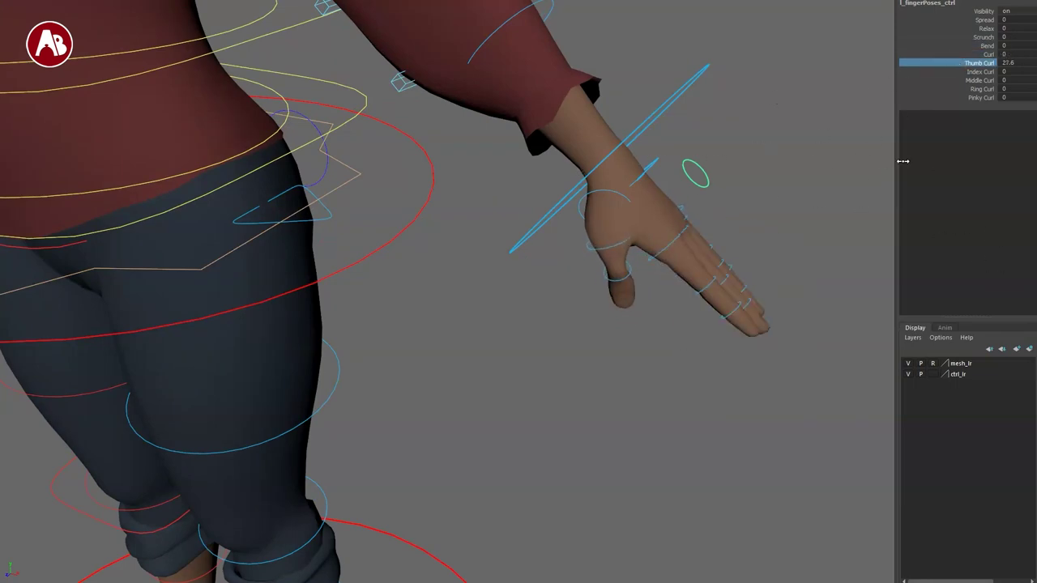
left_click_drag(959, 73, 952, 99)
middle_click_drag(815, 111, 933, 151)
left_click(651, 354)
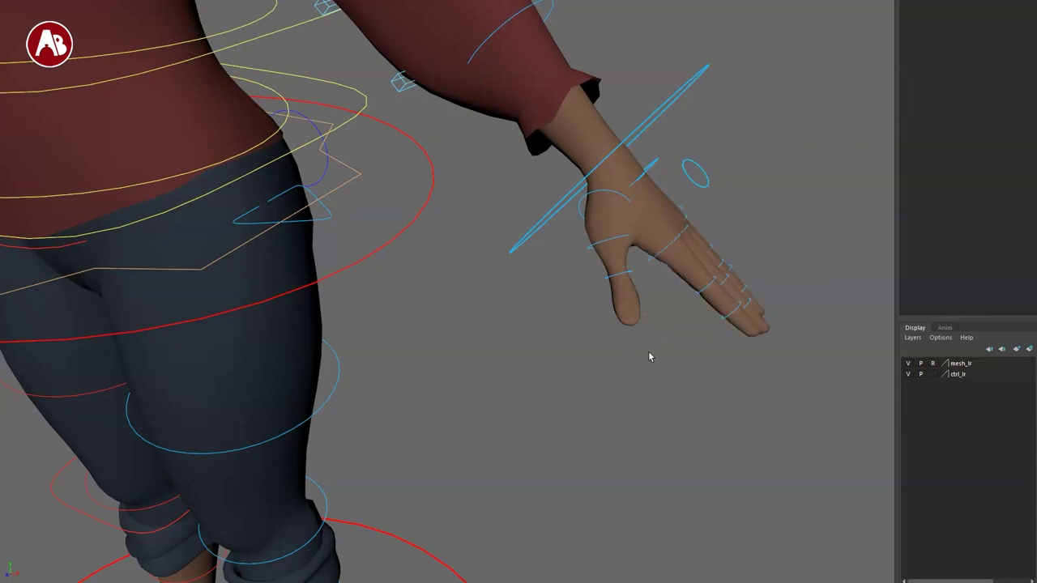
Step: Try rotating the middle and tip controls of the left hand's fingers together, and undo the rotation
right_click_drag(522, 298, 624, 297, "alt")
left_click_drag(624, 300, 583, 303, "alt")
right_click_drag(584, 303, 635, 391, "alt")
left_click_drag(634, 391, 627, 412, "alt")
key("4")
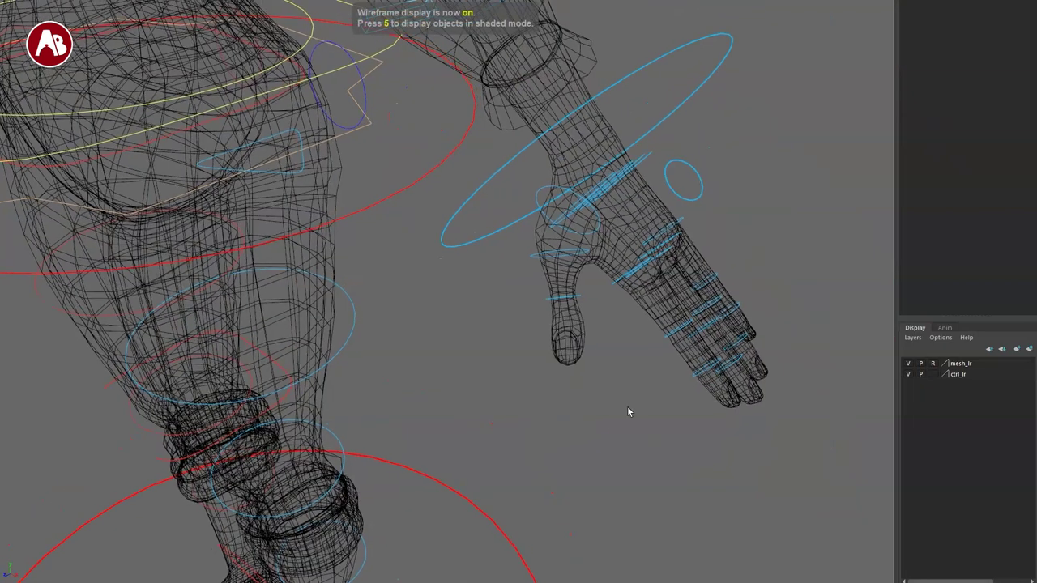
left_click_drag(783, 286, 783, 286)
key("6")
key("e")
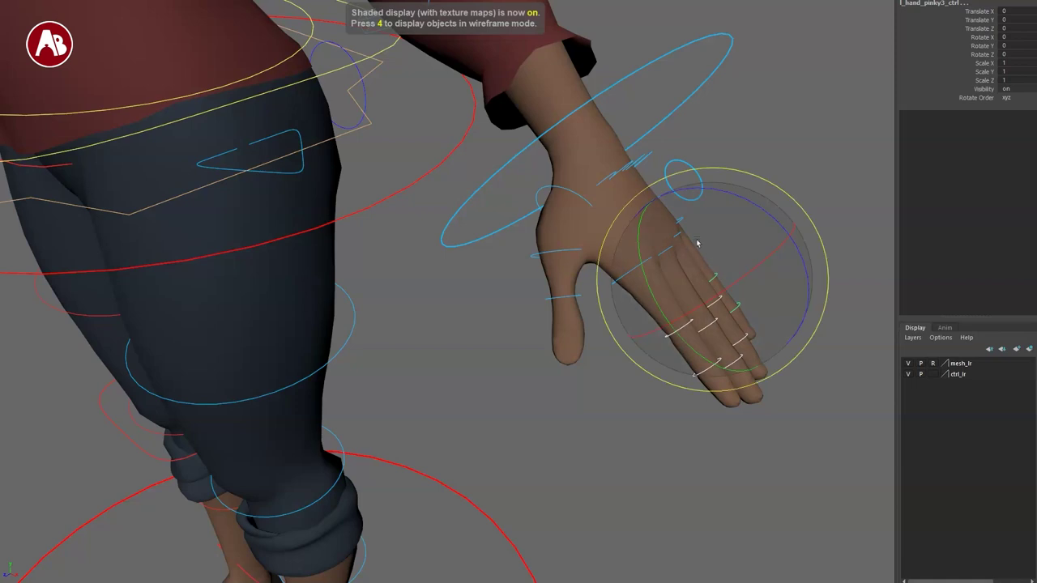
mouse_move(744, 197)
left_mouse_down()
mouse_move(724, 201)
mouse_move(754, 202)
left_mouse_up()
key("ctrl+z")
key("q")
Step: Rotate the left pinky's base control about -9.6 degrees on X
left_click_drag(680, 220, 696, 156, "alt")
left_click(663, 161)
left_click(673, 193)
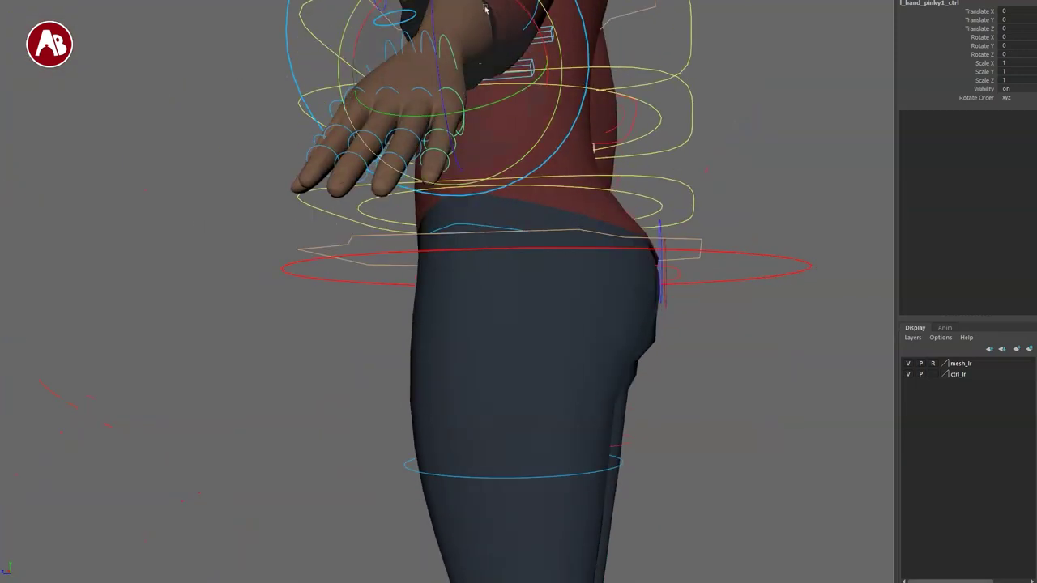
left_click(514, 34)
left_click_drag(513, 34, 507, 127, "alt")
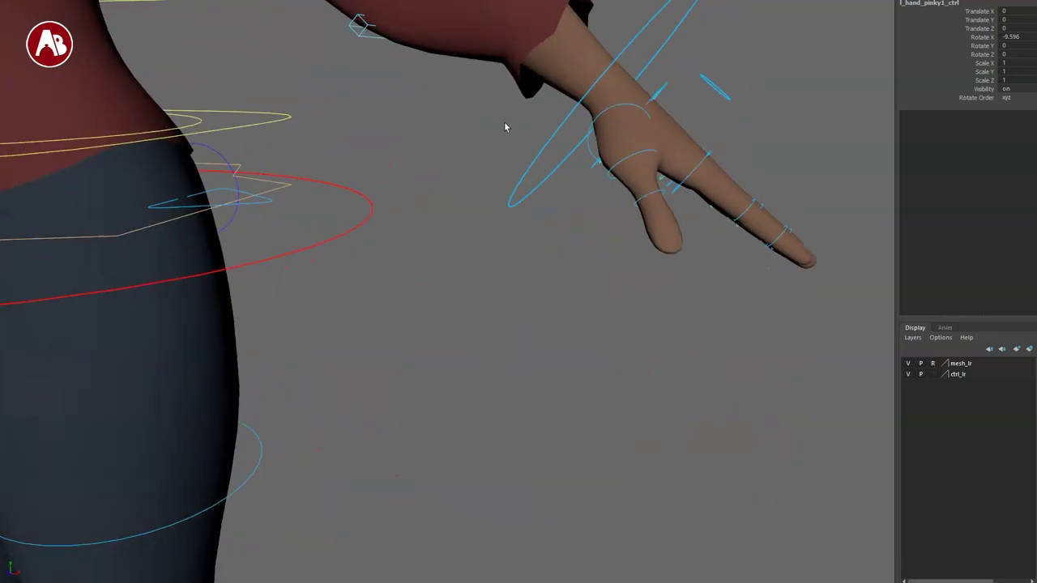
Step: Change the master control's Outfit to Outfit 2
right_click_drag(507, 128, 356, 40, "alt")
middle_click_drag(356, 41, 556, 183, "alt")
right_click_drag(555, 183, 494, 266, "alt")
middle_click_drag(494, 266, 638, 107, "alt")
left_click(670, 399)
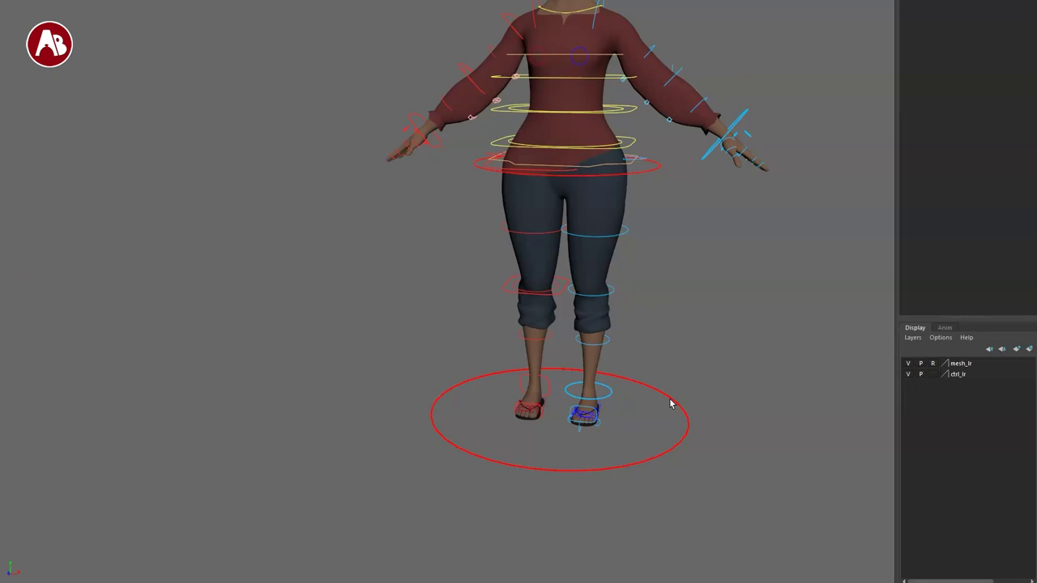
left_click(679, 401)
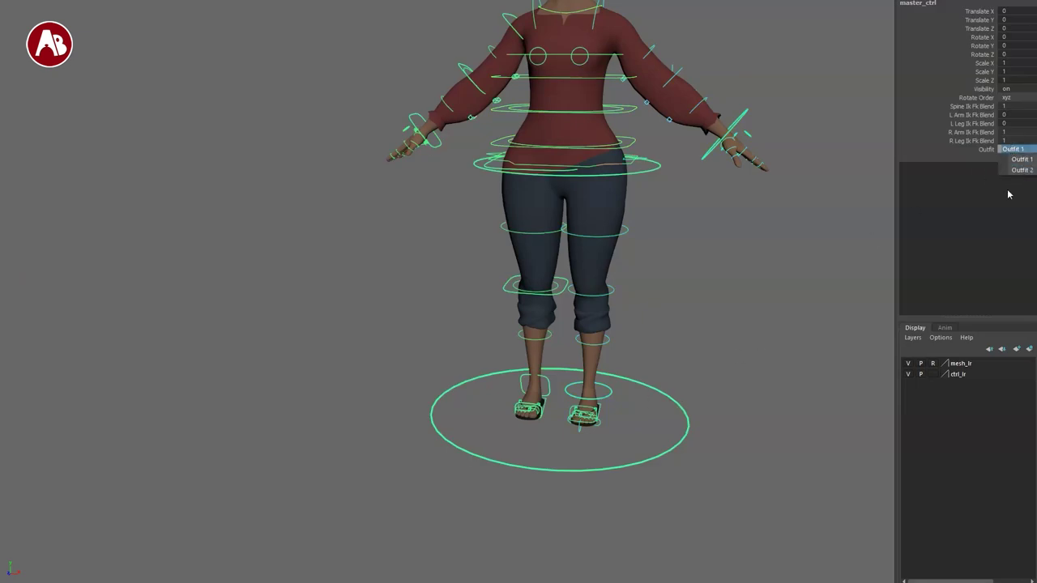
left_click(1022, 171)
left_click(712, 236)
Step: Move the tweak control on the outer side of the left trouser leg
key("4")
middle_click_drag(352, 272, 317, 280, "alt")
right_click_drag(316, 280, 451, 240, "alt")
key("5")
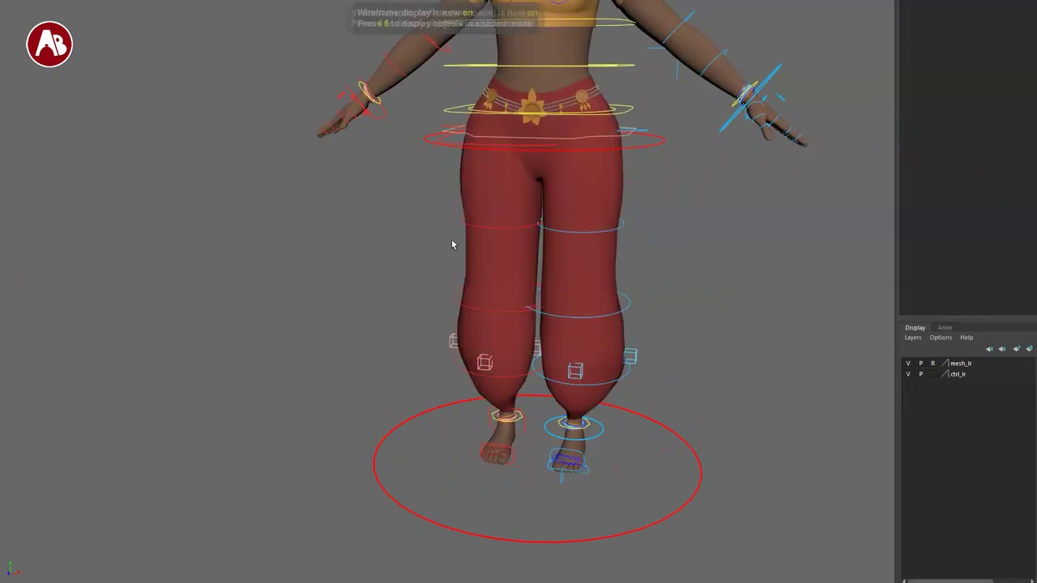
middle_click_drag(420, 290, 367, 243, "alt")
right_click_drag(368, 243, 530, 397, "alt")
left_click_drag(542, 434, 552, 381, "alt")
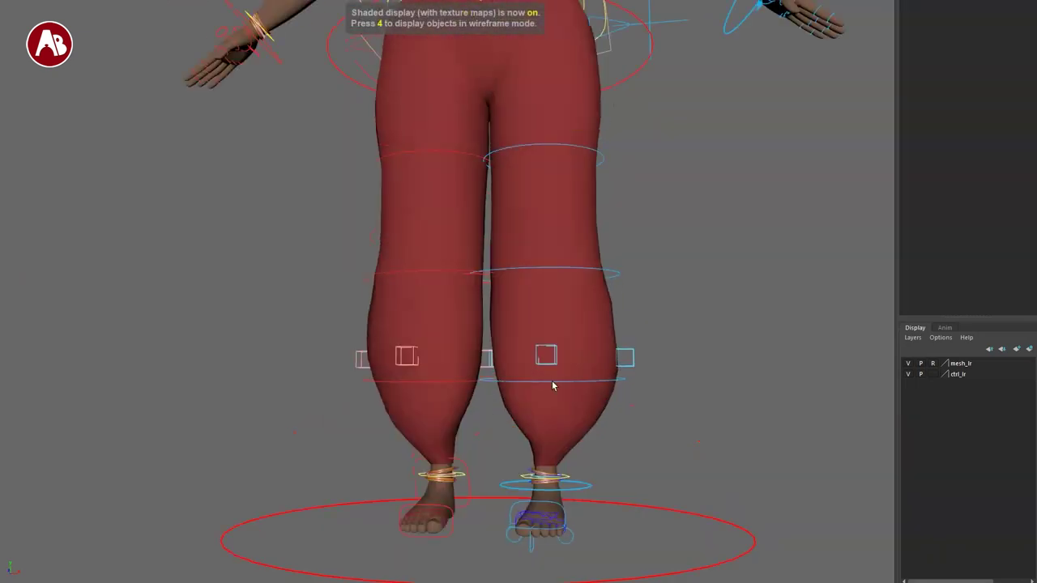
left_click(631, 367)
left_click_drag(600, 358, 612, 334)
Step: Examine the left ankle's bracelets and their controls up close, in wireframe and textured display
key("4")
left_click_drag(546, 463, 525, 441, "alt")
left_click(472, 470)
mouse_move(557, 436)
right_mouse_down("alt")
mouse_move(667, 405)
mouse_move(685, 413)
right_mouse_up("alt")
middle_click_drag(635, 478, 511, 262, "alt")
key("6")
mouse_move(512, 261)
right_mouse_down("alt")
mouse_move(542, 352)
mouse_move(634, 400)
right_mouse_up("alt")
left_click_drag(634, 401, 555, 359, "alt")
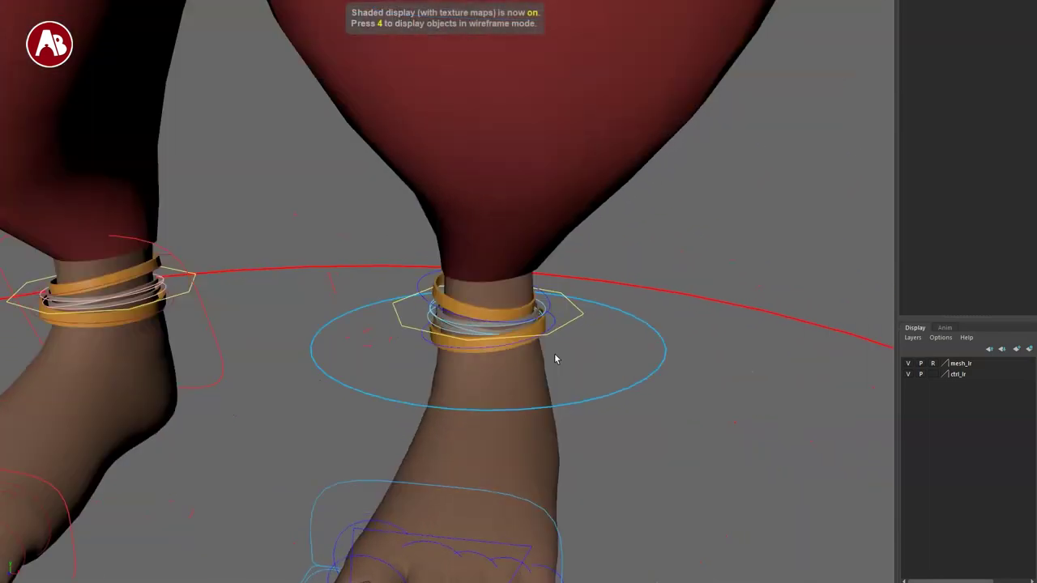
Step: Try rotating and moving one of the left ankle's middle bangle controls
left_click(548, 308)
right_click_drag(549, 307, 508, 305, "alt")
middle_click_drag(508, 305, 646, 274, "alt")
left_click_drag(646, 274, 608, 214, "alt")
key("w")
key("e")
mouse_move(666, 188)
left_mouse_down()
mouse_move(669, 172)
mouse_move(647, 181)
left_mouse_up()
key("w")
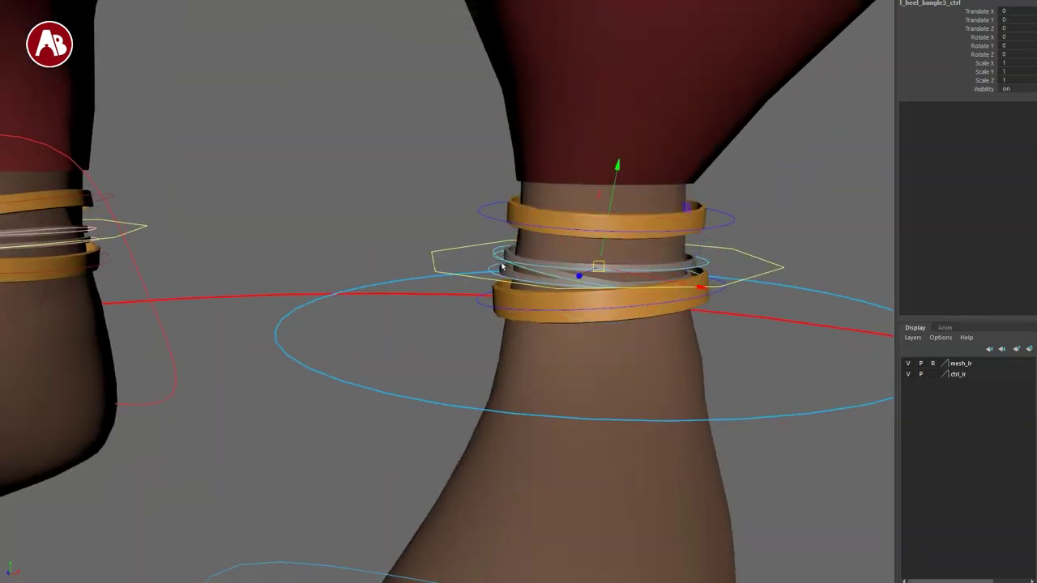
left_click_drag(602, 267, 580, 258)
key("ctrl+z")
Step: Try moving and rotating the bangle controls on the left wrist
left_click_drag(440, 287, 604, 308, "alt")
right_click_drag(603, 308, 557, 129, "alt")
middle_click_drag(558, 130, 497, 376, "alt")
right_click_drag(498, 375, 426, 155, "alt")
key("4")
middle_click_drag(426, 154, 414, 581, "alt")
key("6")
middle_click_drag(615, 385, 369, 326, "alt")
mouse_move(368, 326)
right_mouse_down("alt")
mouse_move(370, 343)
mouse_move(518, 389)
right_mouse_up("alt")
mouse_move(518, 389)
middle_mouse_down("alt")
mouse_move(331, 423)
mouse_move(389, 559)
middle_mouse_up("alt")
right_click_drag(389, 559, 429, 411, "alt")
left_click_drag(429, 412, 481, 375, "alt")
left_click_drag(574, 250, 563, 216)
key("ctrl+z")
left_click_drag(573, 251, 710, 292)
key("q")
left_click(622, 104)
left_click(627, 130)
left_click_drag(555, 229, 388, 325)
key("ctrl+z")
key("e")
key("ctrl+z")
key("q")
Step: Inspect the neck tension control at the base of the throat
right_click_drag(388, 325, 360, 339, "alt")
middle_click_drag(360, 339, 599, 429, "alt")
left_click_drag(599, 428, 518, 364, "alt")
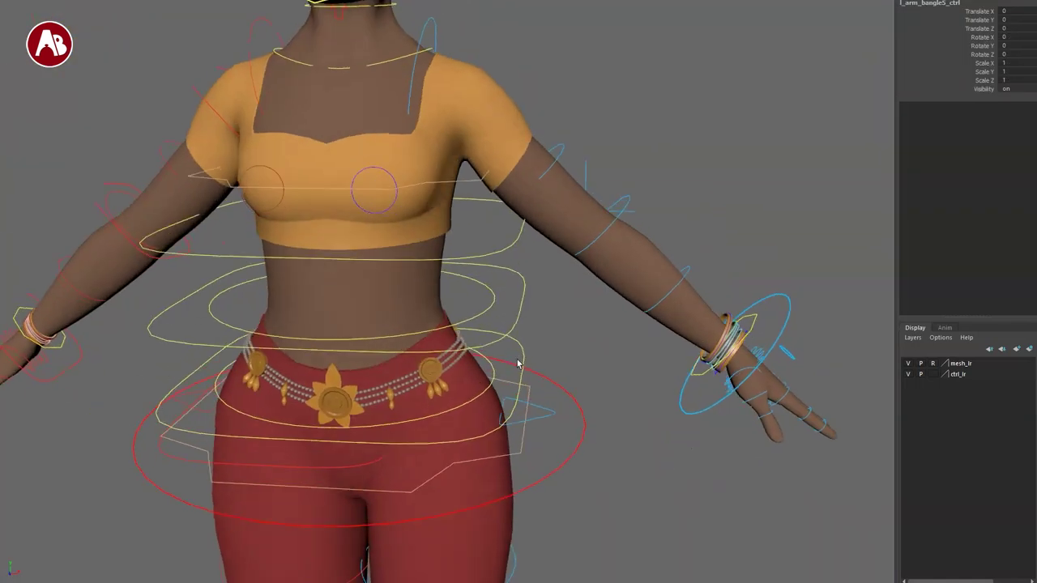
right_click_drag(519, 364, 445, 285, "alt")
middle_click_drag(445, 285, 433, 368, "alt")
right_click_drag(433, 368, 519, 552, "alt")
left_click_drag(519, 552, 453, 398, "alt")
middle_click_drag(454, 397, 495, 465, "alt")
right_click_drag(494, 465, 528, 458, "alt")
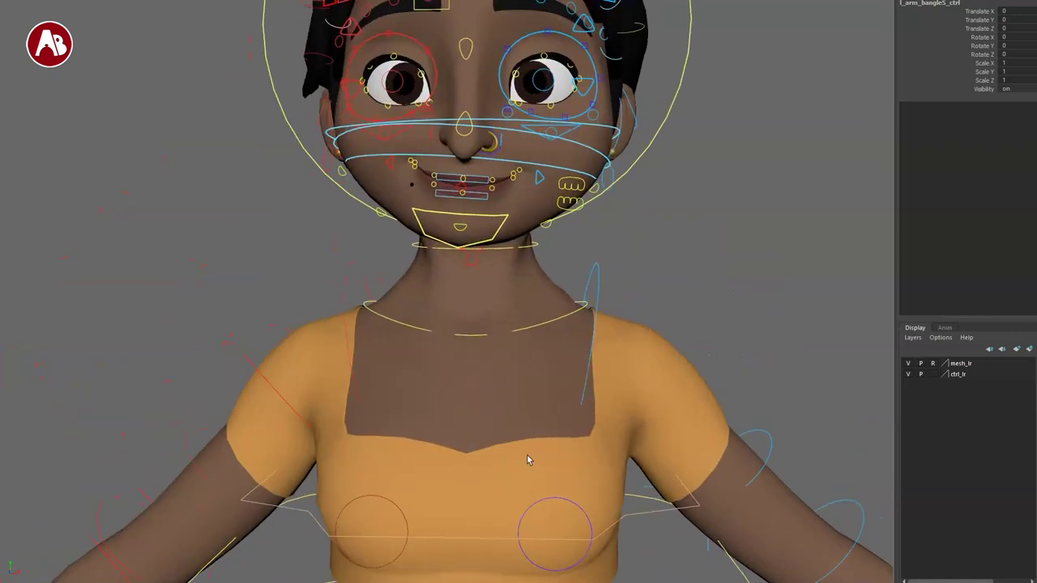
left_click_drag(527, 458, 512, 410, "alt")
left_click(477, 232)
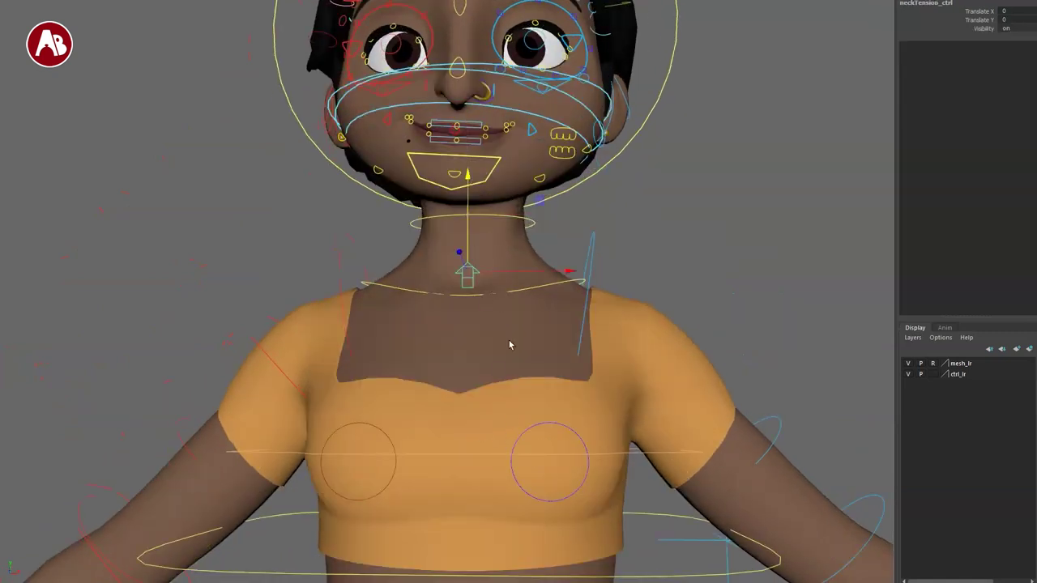
key("q")
Step: Switch the master control's Outfit to the dark red long-sleeved top with blue cropped trousers
right_click_drag(509, 345, 475, 371, "alt")
middle_click_drag(474, 370, 478, 279, "alt")
left_click_drag(599, 291, 604, 419, "alt")
right_click_drag(648, 491, 394, 322, "alt")
middle_click_drag(395, 322, 427, 249, "alt")
left_click_drag(565, 477, 637, 442)
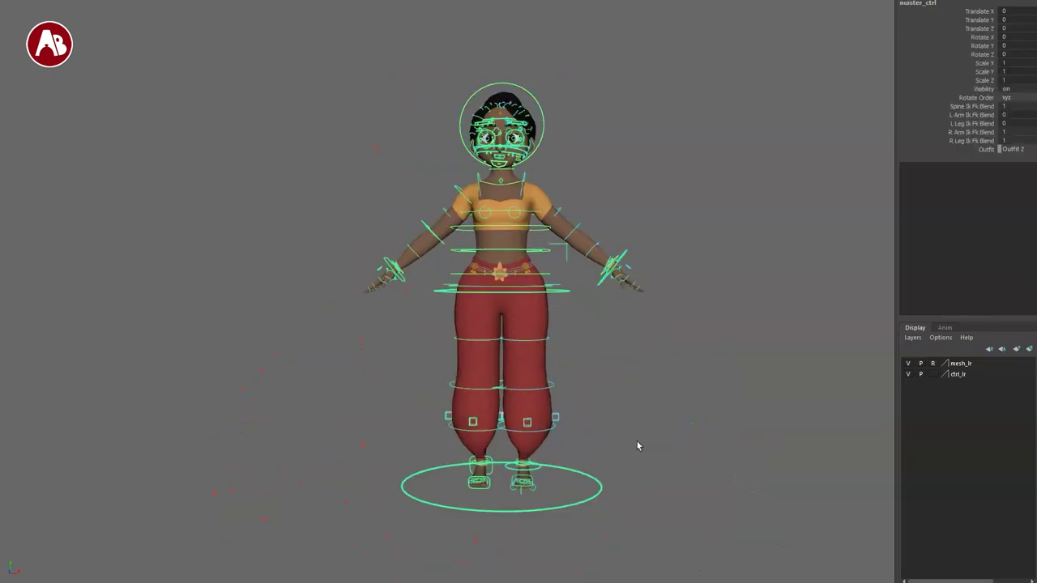
left_click(1018, 160)
left_click(625, 287)
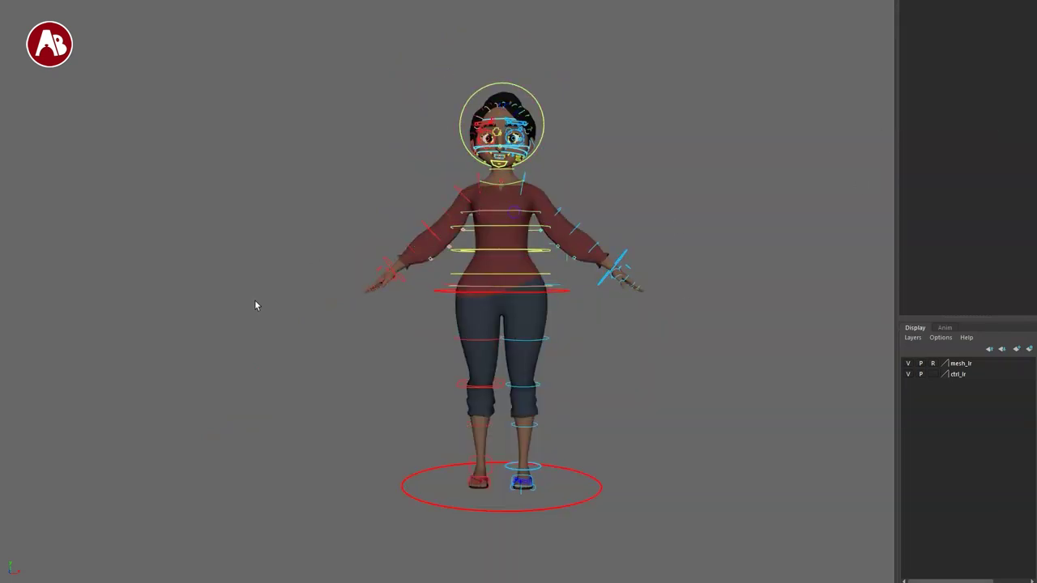
Step: Move the neck offset control about 0.372 in X, 0.133 in Y and 0.011 in Z, and scale it to about 1.069 in X and Z
right_click_drag(255, 305, 500, 497, "alt")
middle_click_drag(328, 336, 407, 285, "alt")
left_click_drag(414, 241, 268, 285, "alt")
middle_click_drag(268, 284, 174, 401, "alt")
right_click_drag(175, 401, 496, 389, "alt")
middle_click_drag(496, 389, 575, 452, "alt")
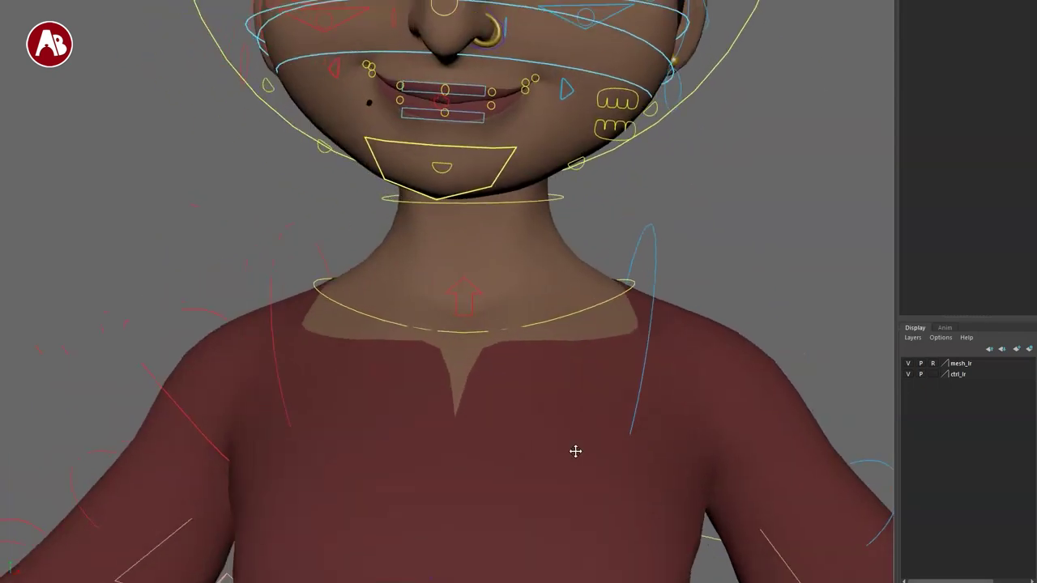
right_click_drag(575, 451, 487, 383, "alt")
left_click(538, 223)
middle_click_drag(566, 313, 657, 370, "alt")
right_click_drag(657, 370, 592, 360, "alt")
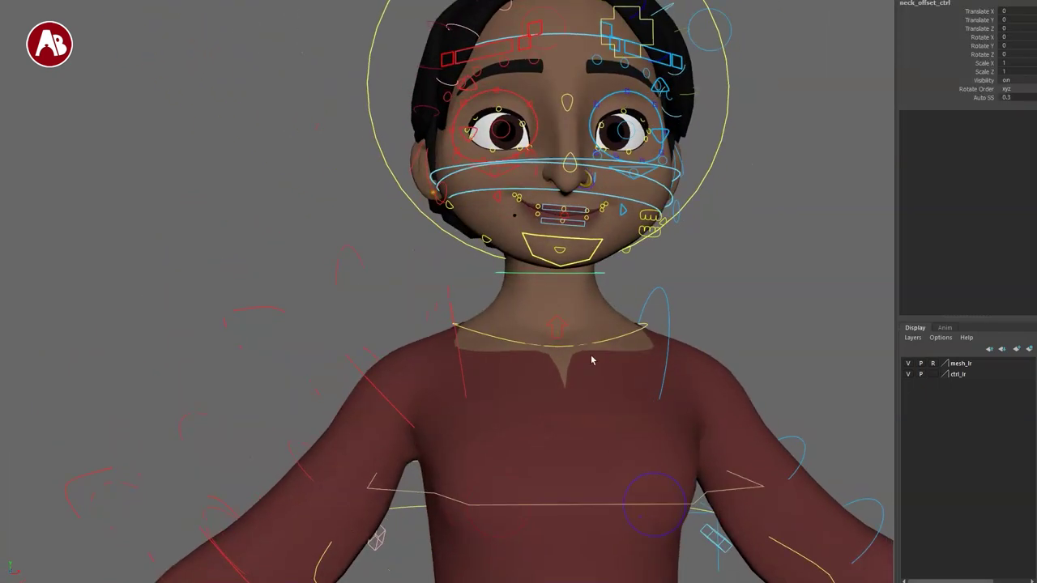
mouse_move(582, 289)
left_mouse_down()
mouse_move(563, 301)
mouse_move(574, 308)
left_mouse_up()
key("ctrl+z")
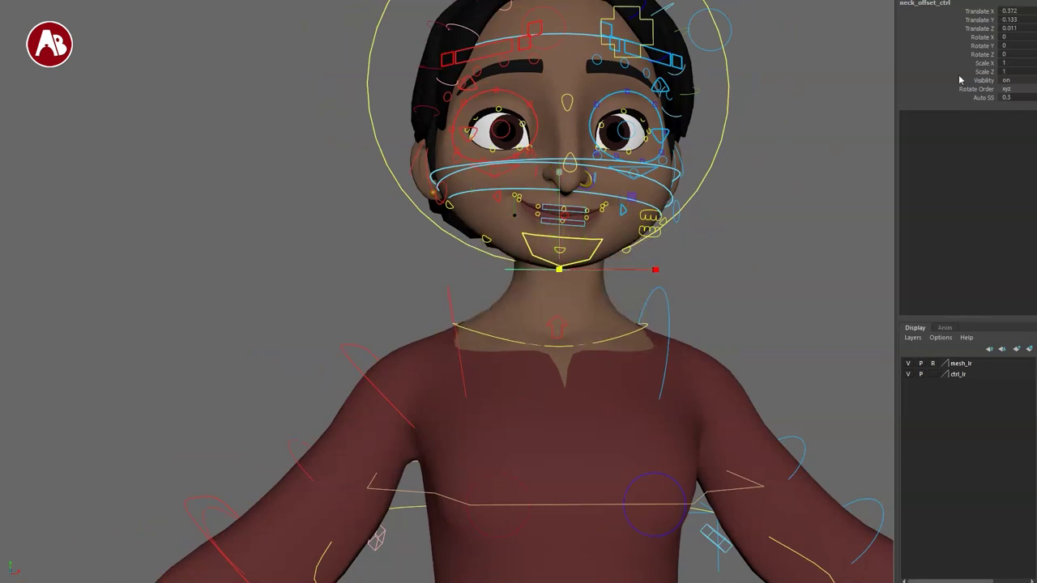
left_click_drag(560, 271, 581, 311)
Step: Try moving and scaling the head control, and highlight its channels from Translate Y to Rotate Order
middle_click_drag(563, 387, 558, 424, "alt")
right_click_drag(558, 424, 565, 351, "alt")
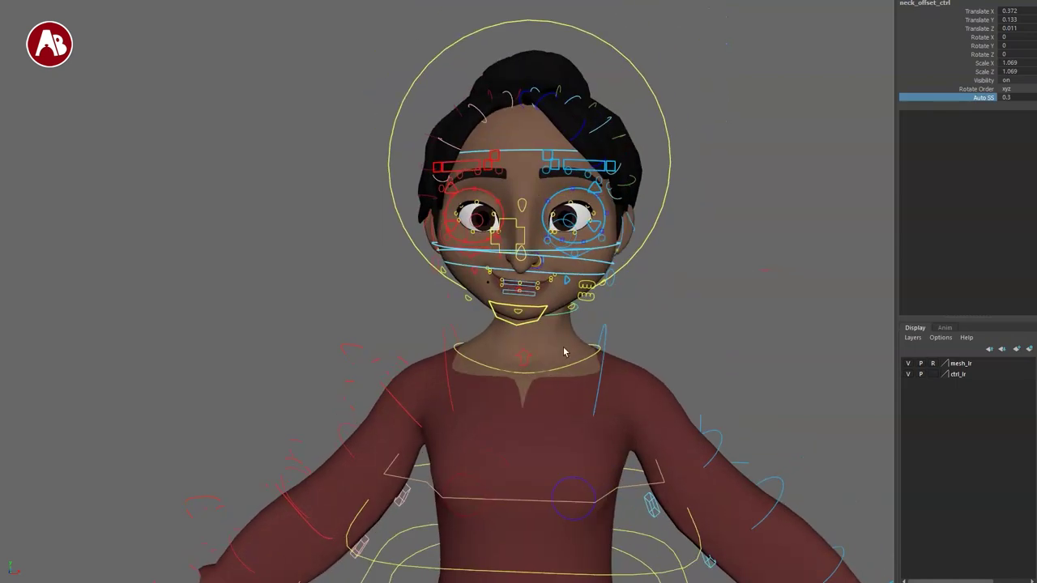
left_click(626, 68)
right_click_drag(639, 154, 554, 280, "alt")
middle_click_drag(555, 280, 569, 322, "alt")
left_click_drag(525, 307, 559, 213)
key("ctrl+z")
key("ctrl+z")
key("r")
left_click_drag(524, 306, 697, 339)
key("ctrl+z")
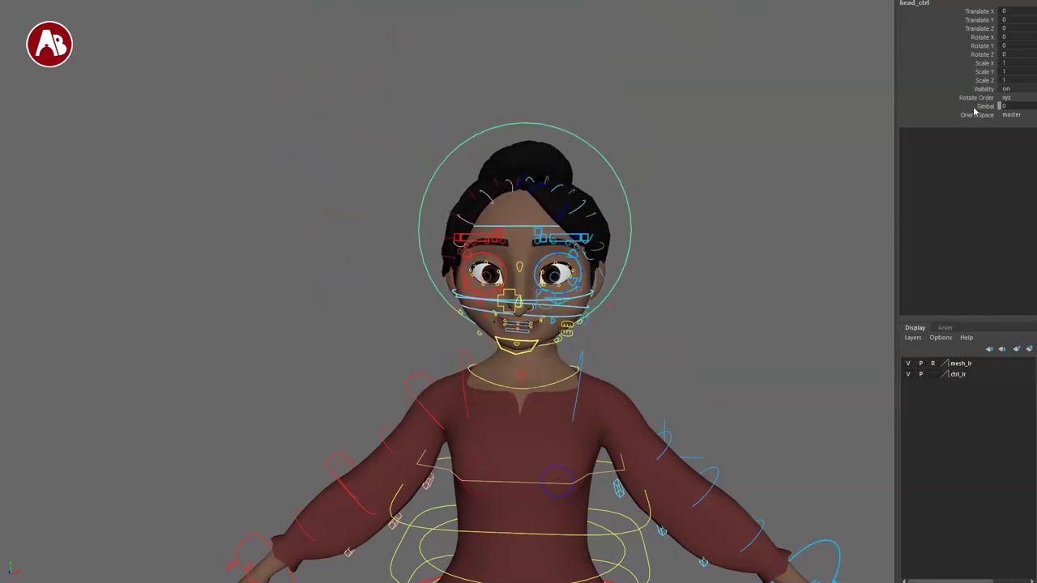
left_click_drag(964, 50, 968, 99)
Step: Try rotating the right ear's control
left_click_drag(441, 322, 406, 324, "alt")
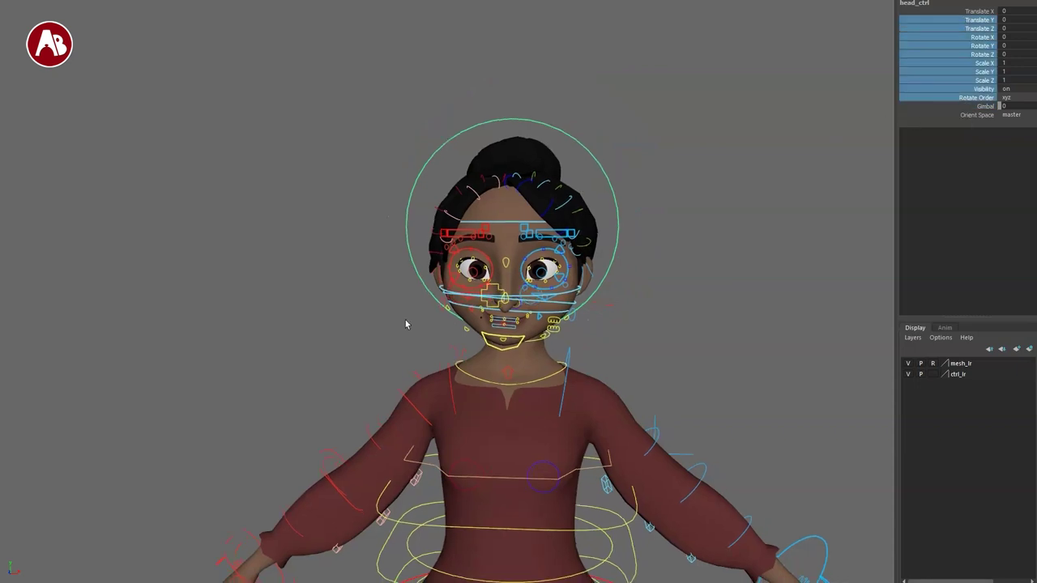
right_click_drag(405, 324, 563, 481, "alt")
left_click_drag(566, 483, 603, 504, "alt")
right_click_drag(685, 576, 535, 416, "alt")
mouse_move(534, 416)
left_mouse_down("alt")
mouse_move(430, 426)
mouse_move(635, 440)
mouse_move(604, 441)
left_mouse_up("alt")
key("4")
key("6")
right_click_drag(420, 389, 593, 557, "alt")
left_click_drag(593, 557, 430, 336, "alt")
left_click(438, 314)
key("e")
key("q")
key("ctrl+z")
key("e")
left_click_drag(475, 379, 504, 396)
key("q")
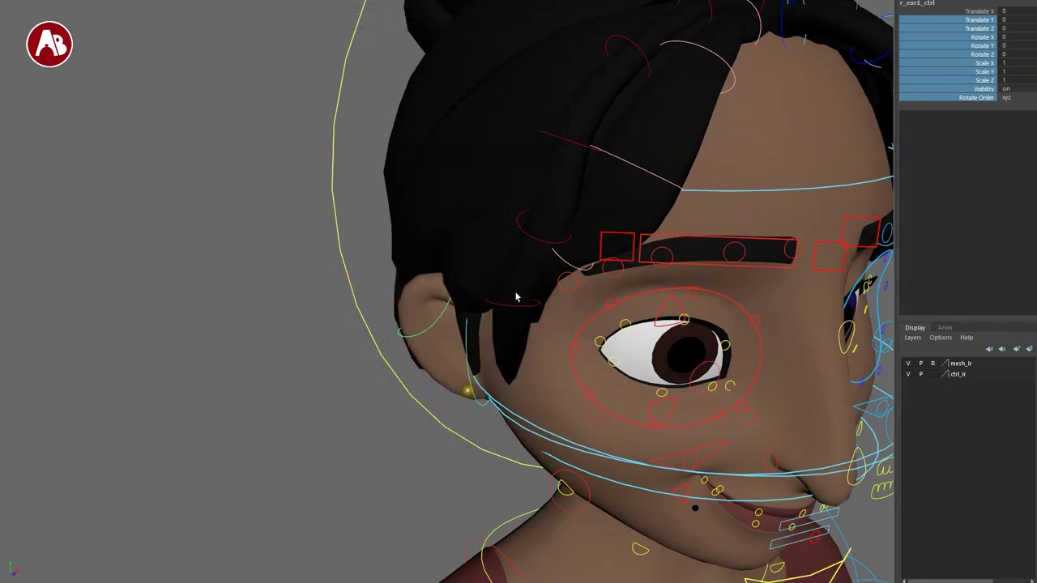
key("ctrl+z")
Step: Try moving the control of the right hair strand in front of the ear
left_click(509, 315)
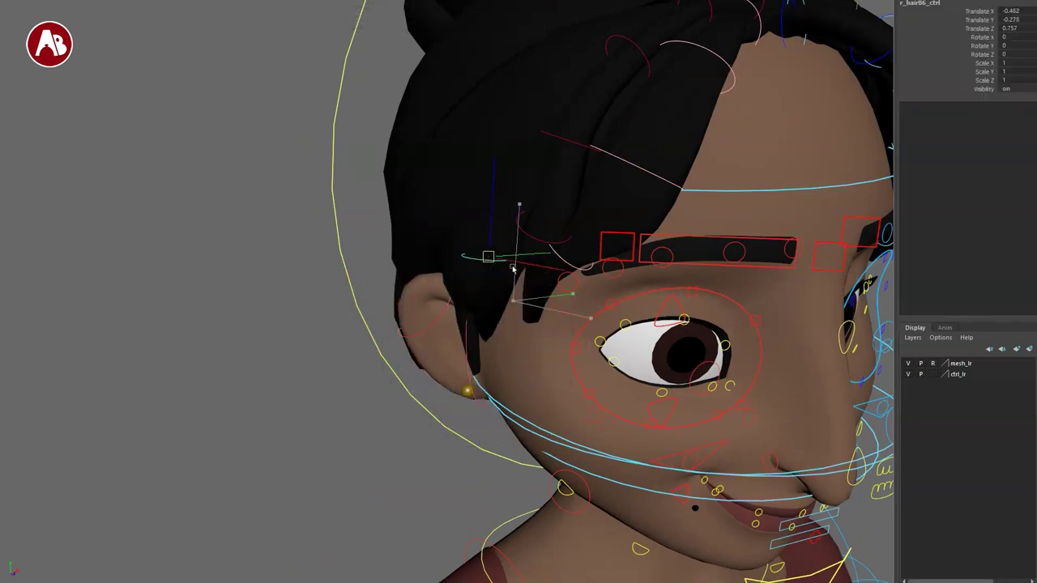
left_click_drag(511, 301, 514, 302)
key("ctrl+z")
key("q")
Step: Try moving the base control of the front hair, raising it about 1.988 in Y
middle_click_drag(653, 401, 635, 467, "alt")
right_click_drag(635, 467, 559, 405, "alt")
left_click_drag(559, 405, 413, 379, "alt")
left_click_drag(269, 95, 319, 186)
left_click_drag(300, 243, 470, 275, "alt")
key("6")
left_click_drag(510, 350, 561, 365, "alt")
left_click_drag(546, 127, 688, 192)
key("ctrl+z")
key("w")
left_click_drag(547, 127, 550, 68)
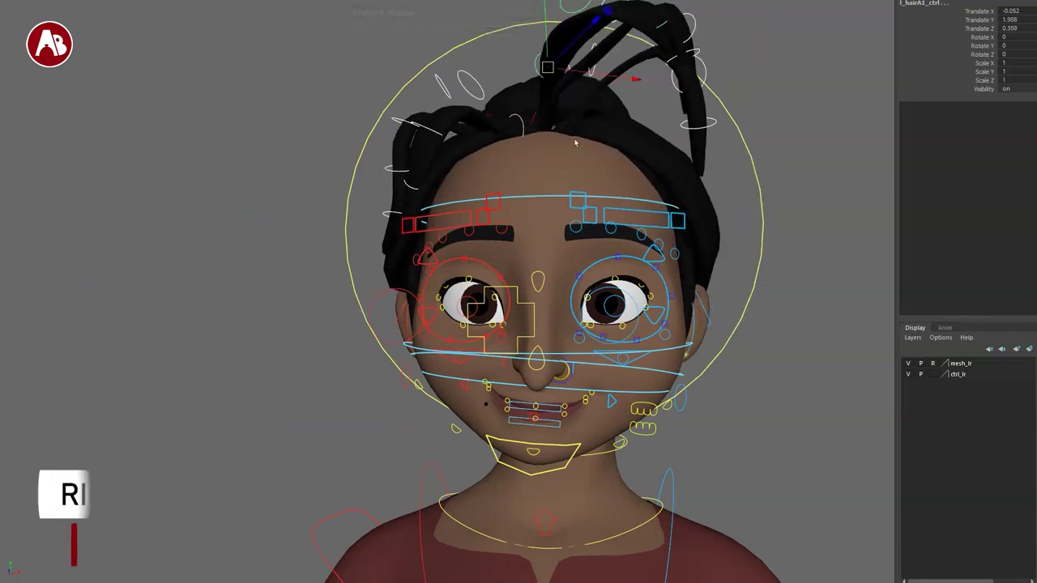
key("ctrl+z")
key("q")
Step: Move the centre look-at control about 0.289 in X, -0.575 in Y and -0.123 in Z, and test the right eye's look-at control
left_click_drag(556, 369, 513, 389, "alt")
middle_click_drag(513, 390, 639, 343, "alt")
left_click_drag(639, 343, 446, 417, "alt")
left_click(163, 293)
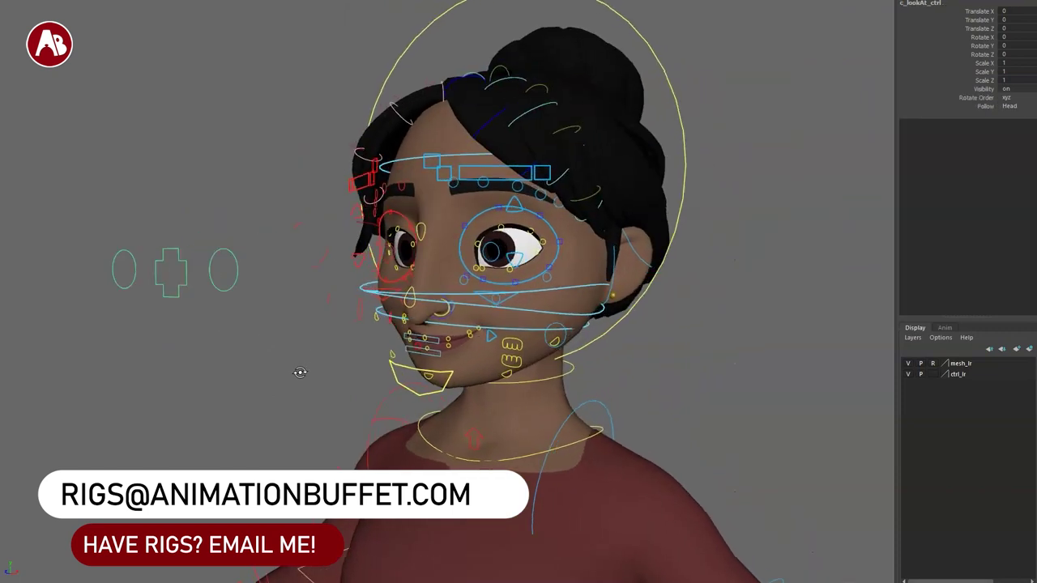
left_click_drag(198, 293, 240, 300, "alt")
left_click_drag(352, 217, 387, 367)
left_click(344, 367)
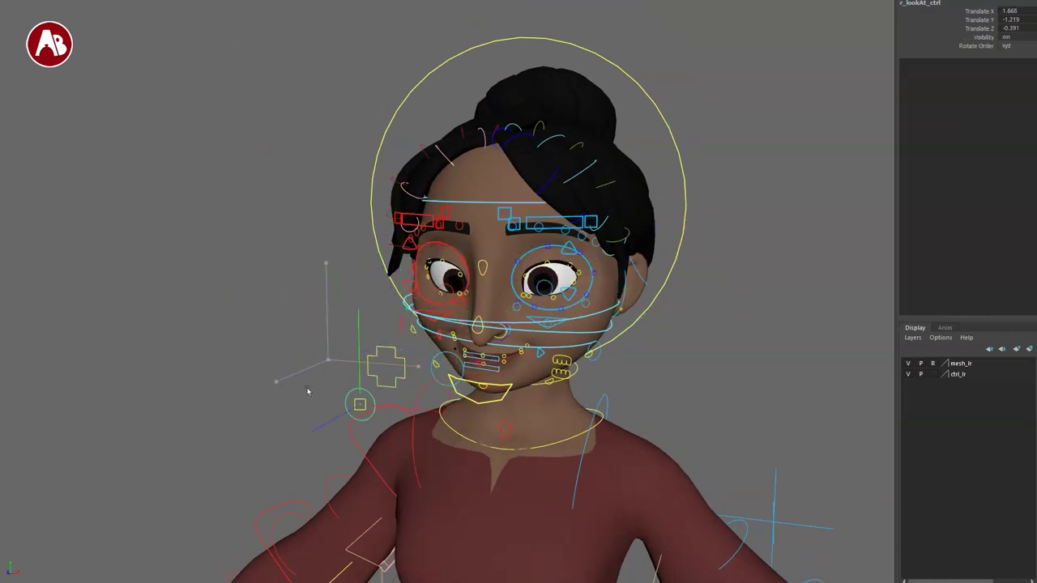
left_click_drag(367, 388, 368, 439)
key("q")
right_click_drag(391, 427, 608, 518, "alt")
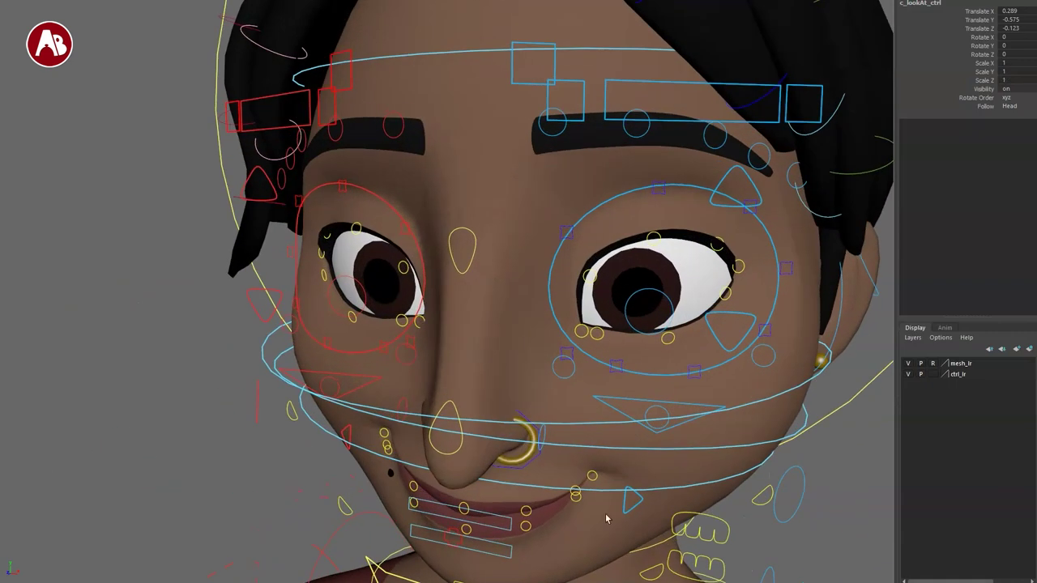
Step: Try rotating the left eye's control and adjusting its channel values
left_click(630, 325)
key("e")
mouse_move(629, 273)
left_mouse_down()
mouse_move(613, 276)
mouse_move(629, 278)
left_mouse_up()
key("ctrl+z")
left_click(963, 55)
middle_click_drag(781, 125, 850, 98)
key("ctrl+z")
key("ctrl+z")
left_click(943, 73)
Step: Try moving the centre look-at control to another position
right_click_drag(628, 417, 340, 306, "alt")
left_click(355, 366)
key("w")
mouse_move(366, 381)
left_mouse_down()
mouse_move(364, 303)
mouse_move(378, 382)
mouse_move(363, 376)
left_mouse_up()
key("ctrl+z")
key("q")
Step: Try transforming and scaling the left eye's squash-and-stretch control
right_click_drag(529, 396, 650, 437, "alt")
middle_click_drag(609, 427, 594, 397, "alt")
left_click_drag(632, 319, 589, 330, "alt")
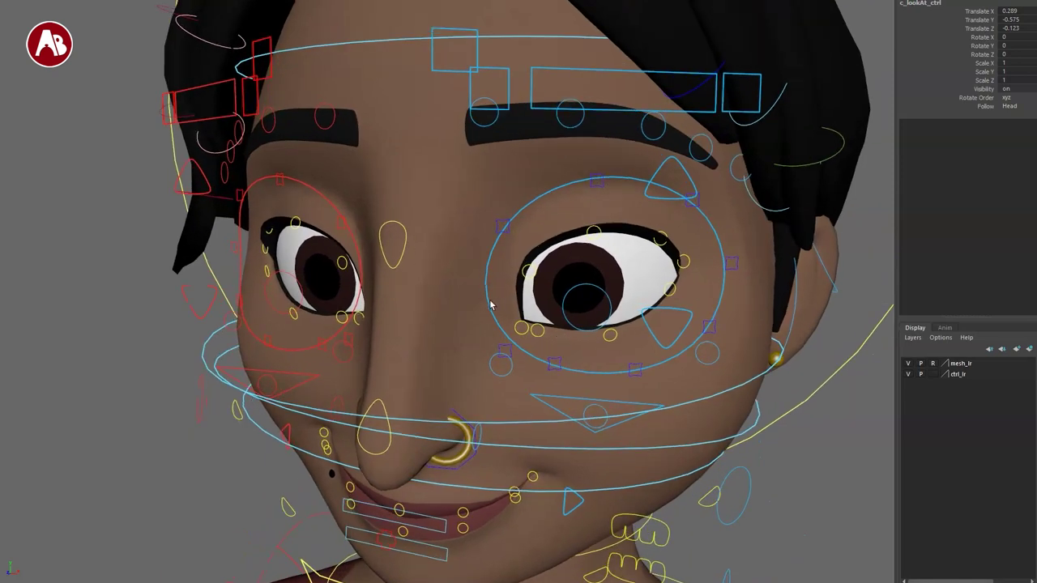
left_click_drag(572, 248, 625, 251)
key("ctrl+z")
key("r")
key("ctrl+z")
key("q")
right_click_drag(537, 330, 579, 397, "alt")
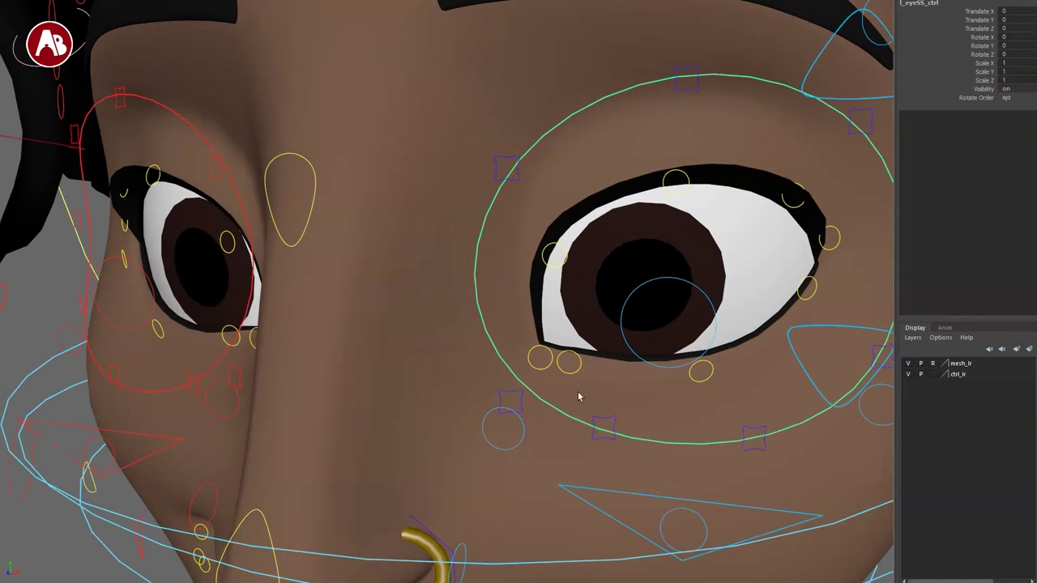
Step: Try moving the inner tweak control on the left eye's lower eyelid
left_click(536, 377)
left_click(538, 370)
key("w")
left_click_drag(545, 295, 593, 396)
key("ctrl+z")
key("q")
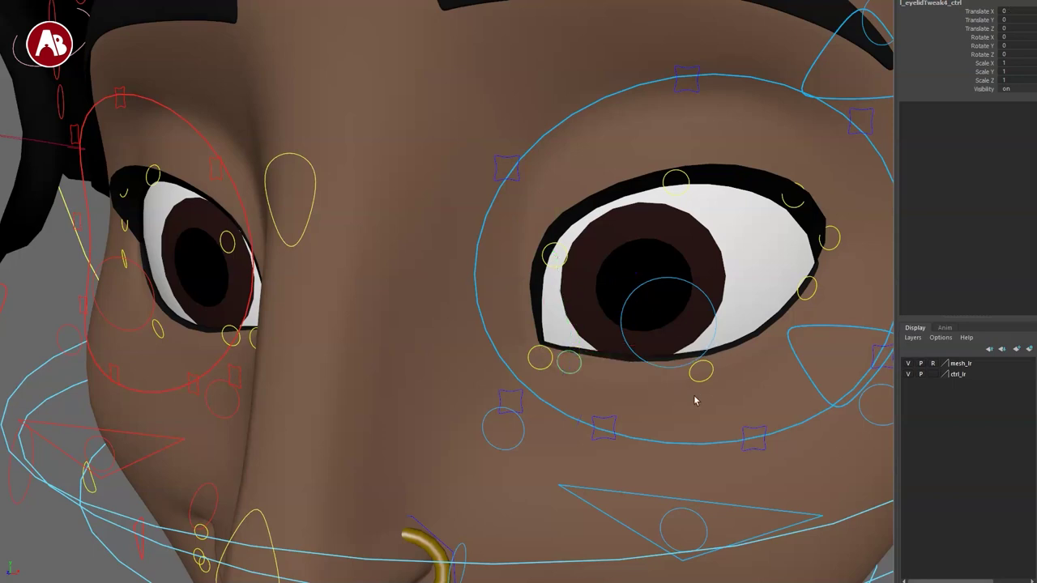
Step: Lower the left upper eyelid control to about -0.047 in Y
right_click_drag(692, 439, 640, 303, "alt")
middle_click_drag(640, 303, 658, 308, "alt")
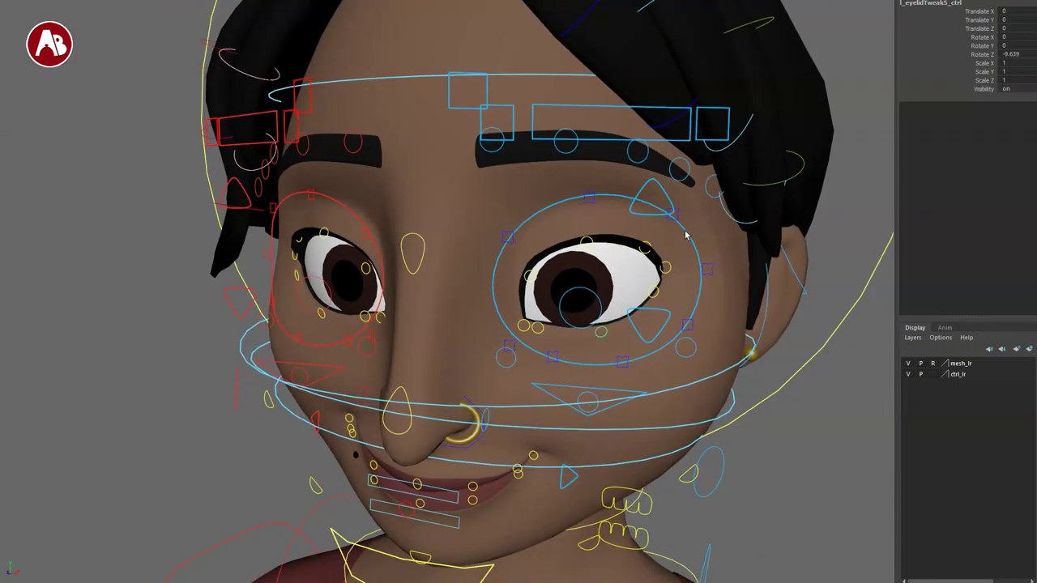
left_click(694, 264)
left_click(666, 194)
left_click_drag(703, 305, 703, 333, "alt")
key("w")
left_click_drag(564, 72, 564, 97)
key("ctrl+z")
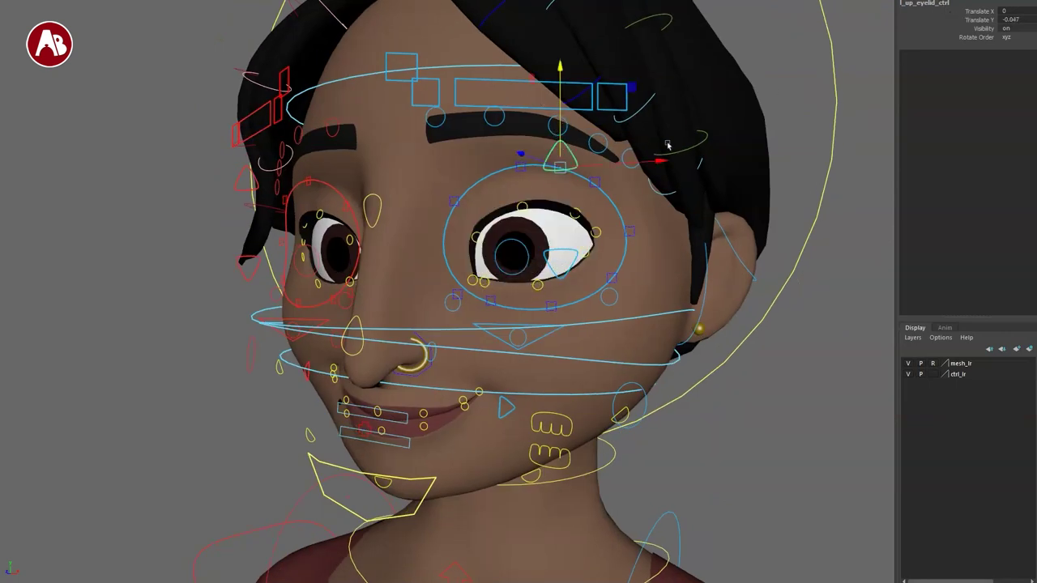
Step: Try moving the left eyelid controls and check the face with the rig's control curves hidden
left_click_drag(560, 185, 560, 162)
key("ctrl+z")
key("q")
left_click_drag(541, 287, 539, 345, "alt")
key("alt+1")
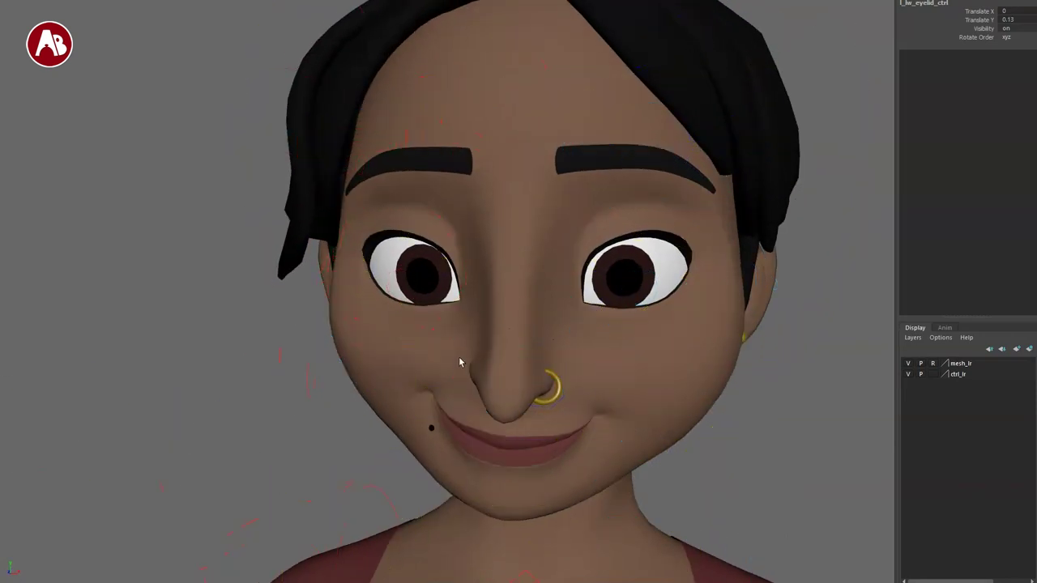
key("alt+1")
right_click_drag(527, 403, 504, 398, "alt")
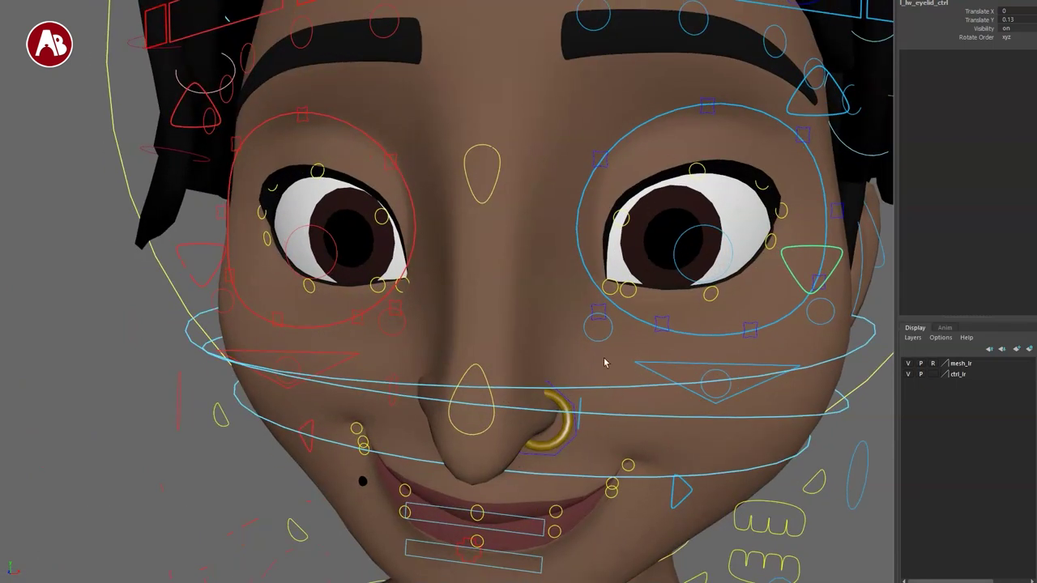
Step: Try moving the left cheekbone tweak control beneath the eye
left_click(597, 339)
right_click_drag(629, 385, 509, 332, "alt")
left_click_drag(510, 331, 483, 305, "alt")
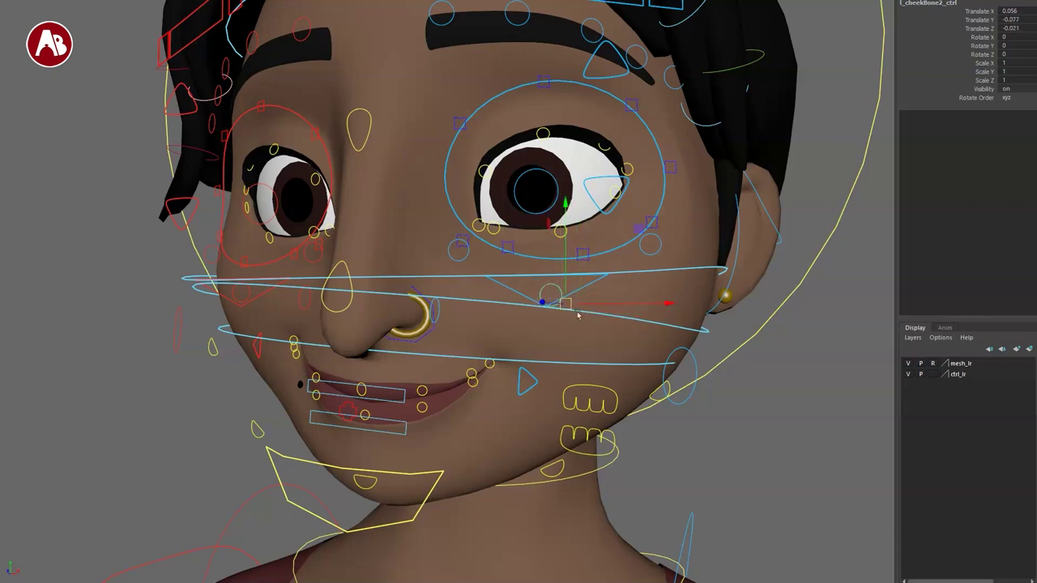
key("ctrl+z")
Step: Try moving the left cheekbone base control and the lower part of the left cheek
left_click_drag(538, 356, 575, 369, "alt")
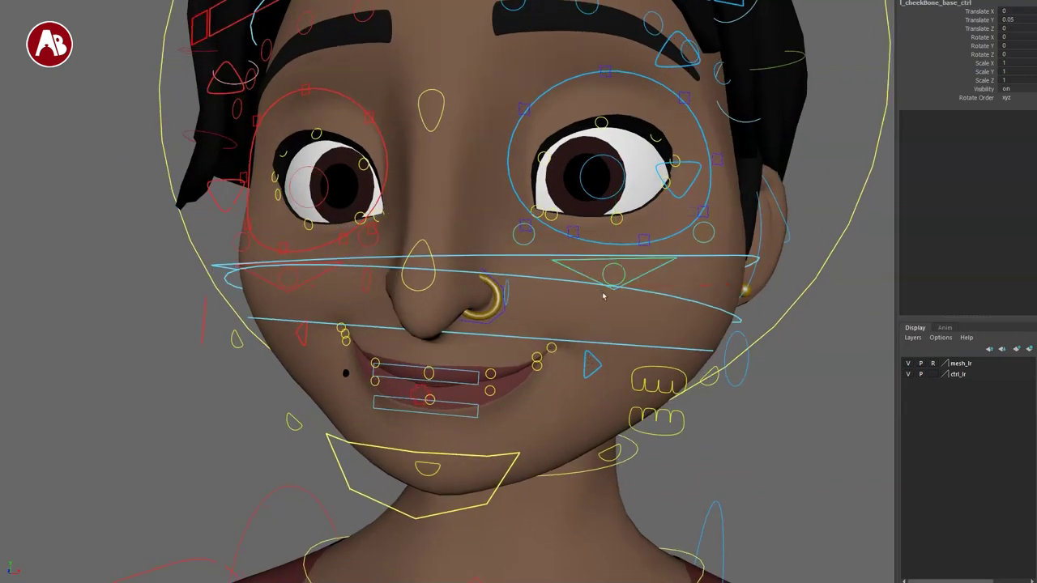
mouse_move(617, 288)
left_mouse_down()
mouse_move(614, 299)
mouse_move(616, 277)
left_mouse_up()
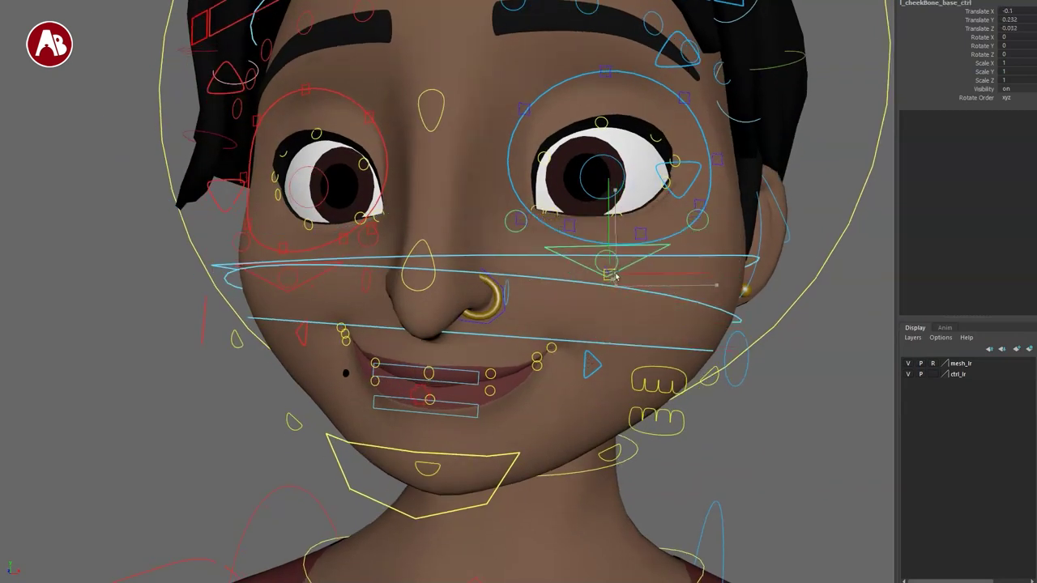
mouse_move(616, 188)
left_mouse_down()
mouse_move(617, 148)
mouse_move(618, 228)
mouse_move(618, 152)
mouse_move(619, 179)
mouse_move(618, 170)
left_mouse_up()
key("ctrl+z")
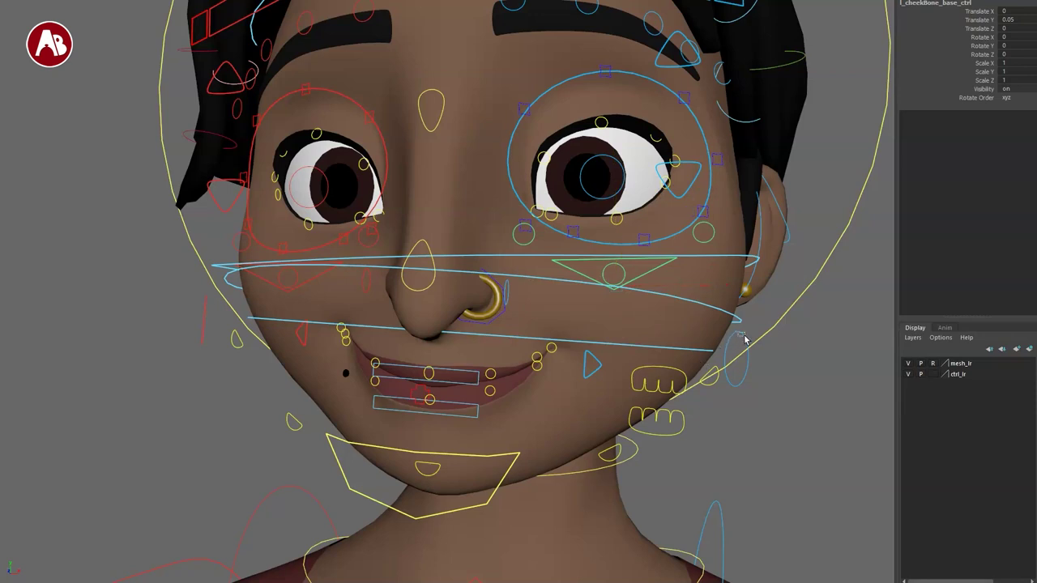
left_click_drag(646, 356, 677, 397)
key("ctrl+z")
key("ctrl+z")
Step: Try moving the upper nose control on the bridge of the nose
left_click_drag(654, 473, 635, 402, "alt")
left_click_drag(577, 380, 615, 402, "alt")
middle_click_drag(614, 403, 658, 414, "alt")
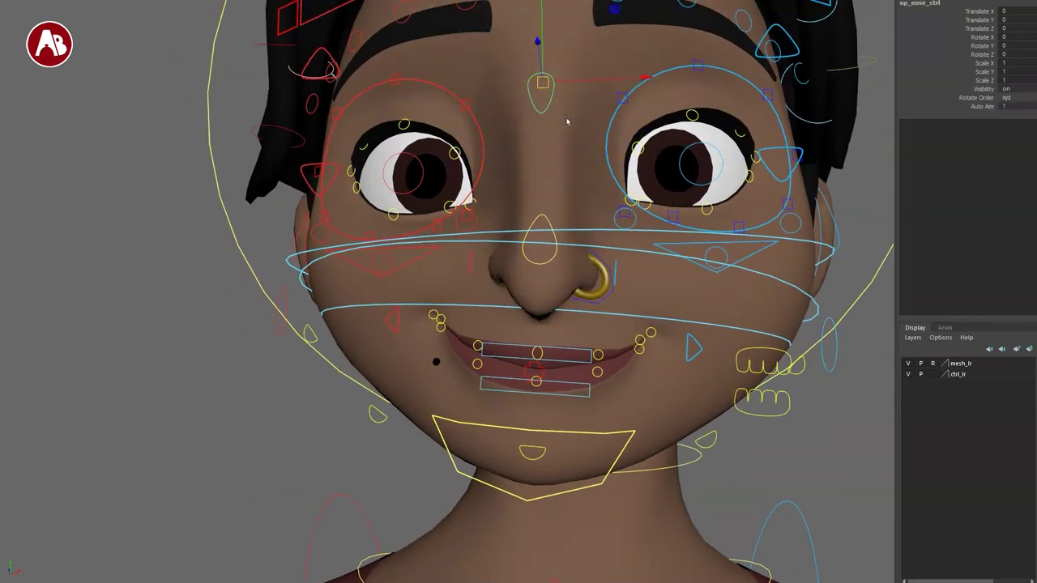
left_click_drag(555, 77, 538, 44)
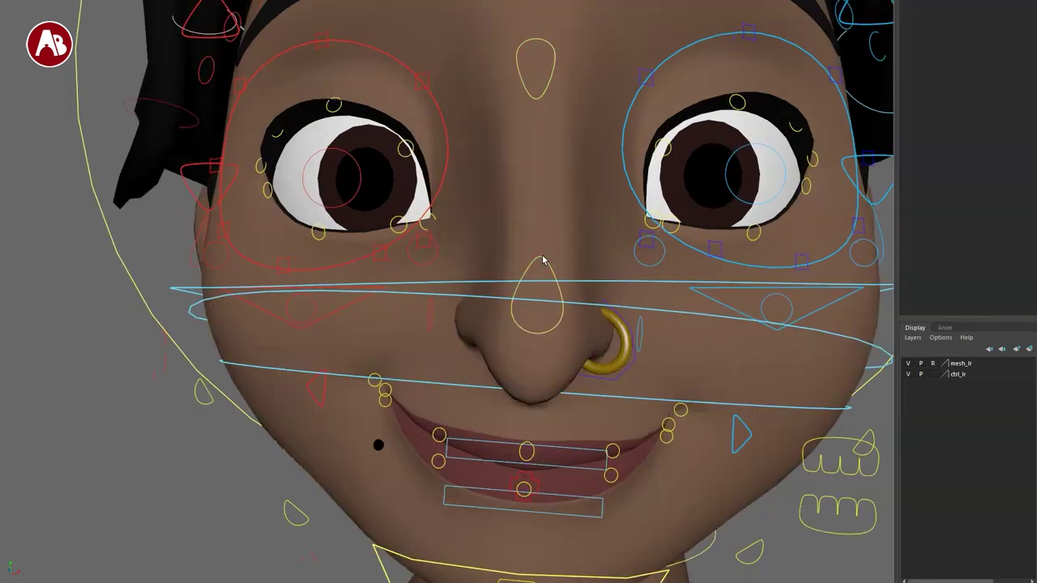
Step: Try moving and rotating the main nose control
left_click(543, 260)
mouse_move(534, 294)
left_mouse_down()
mouse_move(567, 289)
mouse_move(516, 308)
mouse_move(571, 278)
mouse_move(525, 283)
left_mouse_up()
key("e")
left_click_drag(614, 208, 561, 187)
key("ctrl+z")
left_click_drag(528, 284, 452, 294)
key("ctrl+z")
key("ctrl+z")
Step: Rotate the nose control to about -32.02 in Z and test the upper nose control's Auto Aim attribute
left_click(549, 270)
key("e")
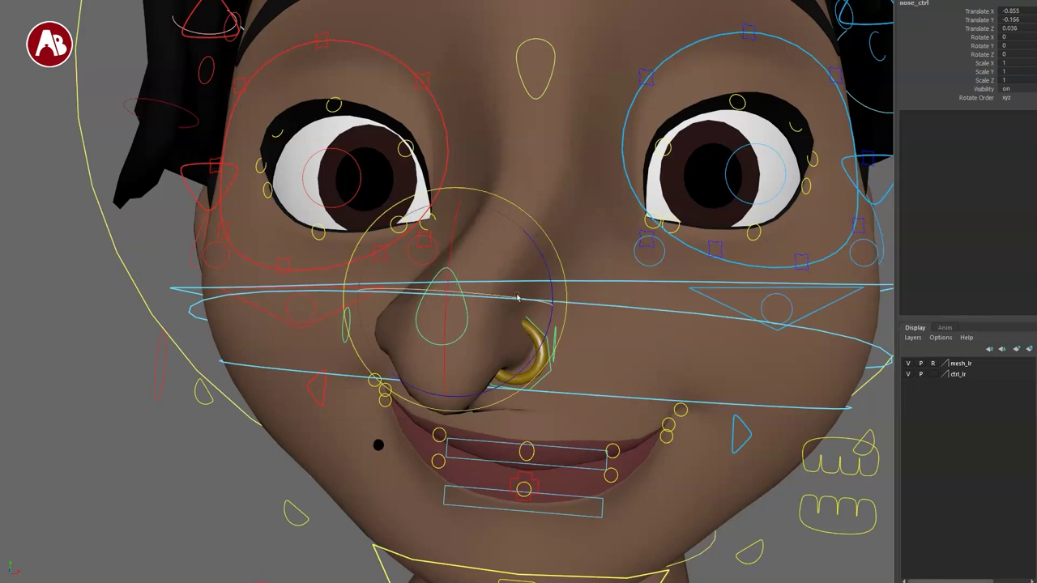
left_click_drag(539, 246, 550, 296)
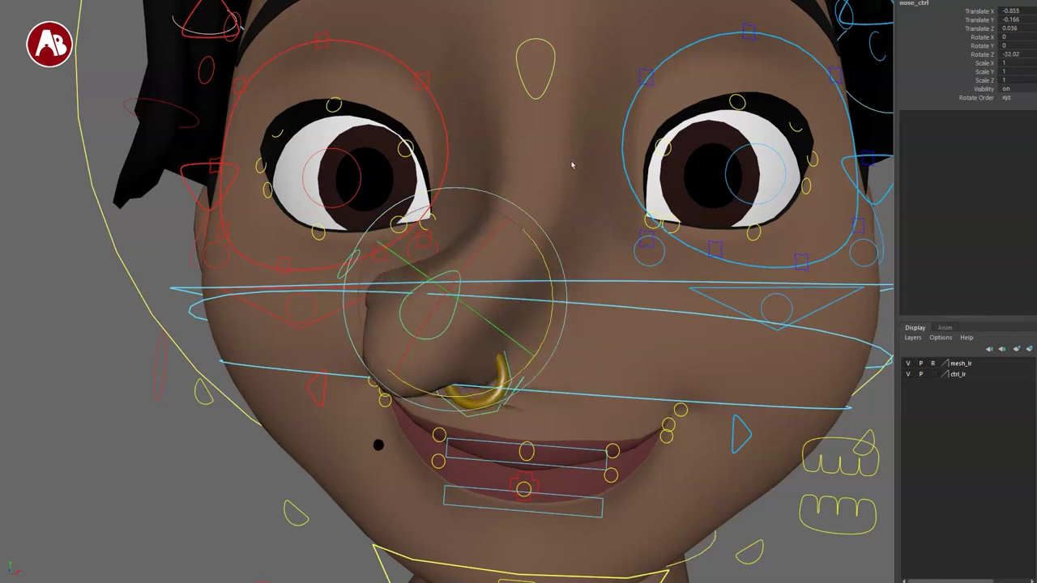
left_click(550, 71)
middle_click_drag(689, 193, 742, 209)
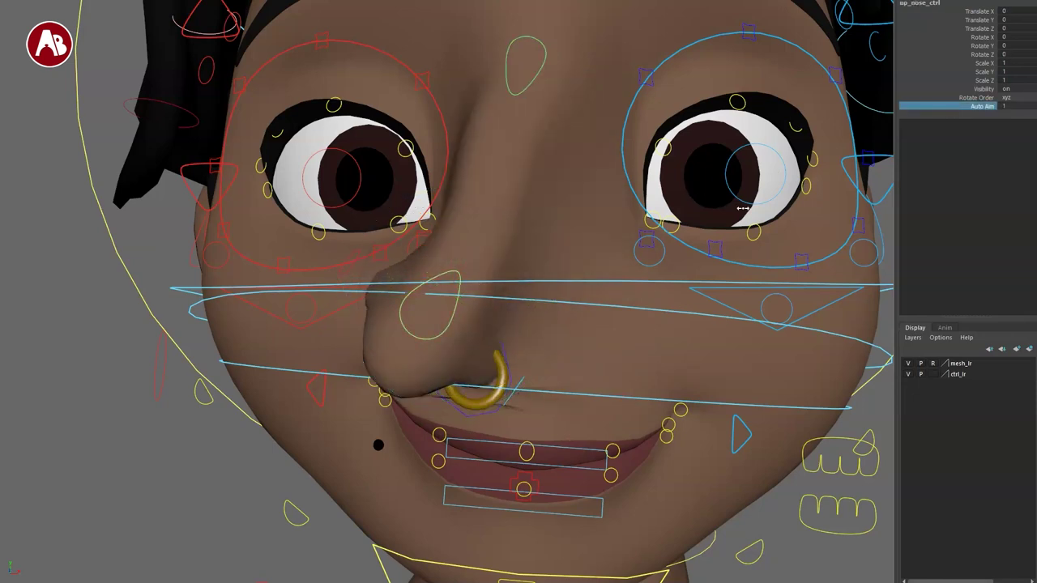
Step: Try moving the tilted nose control sideways, and undo all the nose and Auto Aim changes
left_click(441, 337)
left_click_drag(457, 299, 544, 339)
key("ctrl+z")
key("ctrl+z")
key("ctrl+z")
key("ctrl+z")
key("ctrl+z")
key("ctrl+z")
key("ctrl+z")
key("ctrl+z")
Step: Try scaling the nose control and select the nose ring control
key("r")
key("ctrl+z")
key("q")
left_click(631, 367)
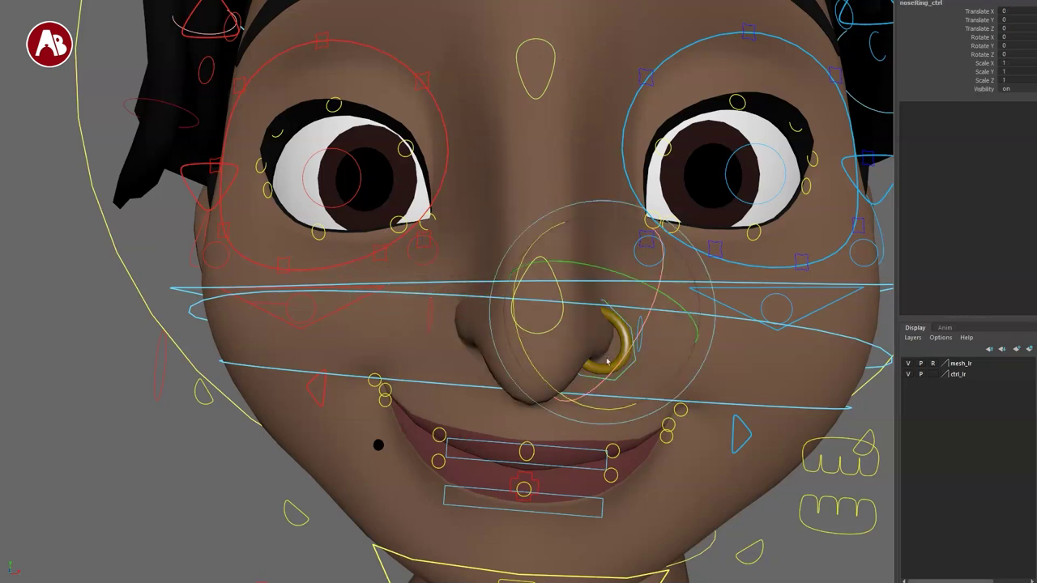
Step: Try pulling the right jawline controls outward from the face
left_click_drag(523, 342, 379, 365, "alt")
left_click_drag(559, 388, 572, 329, "alt")
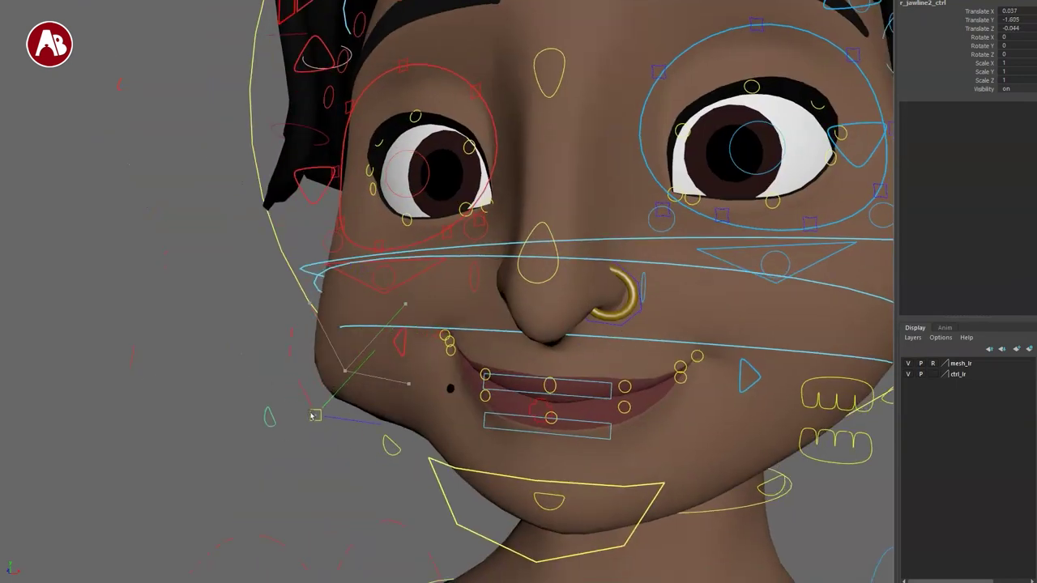
left_click_drag(429, 431, 385, 482)
key("ctrl+z")
Step: Frame the chin control in side view and try moving it
left_click_drag(519, 429, 514, 408, "alt")
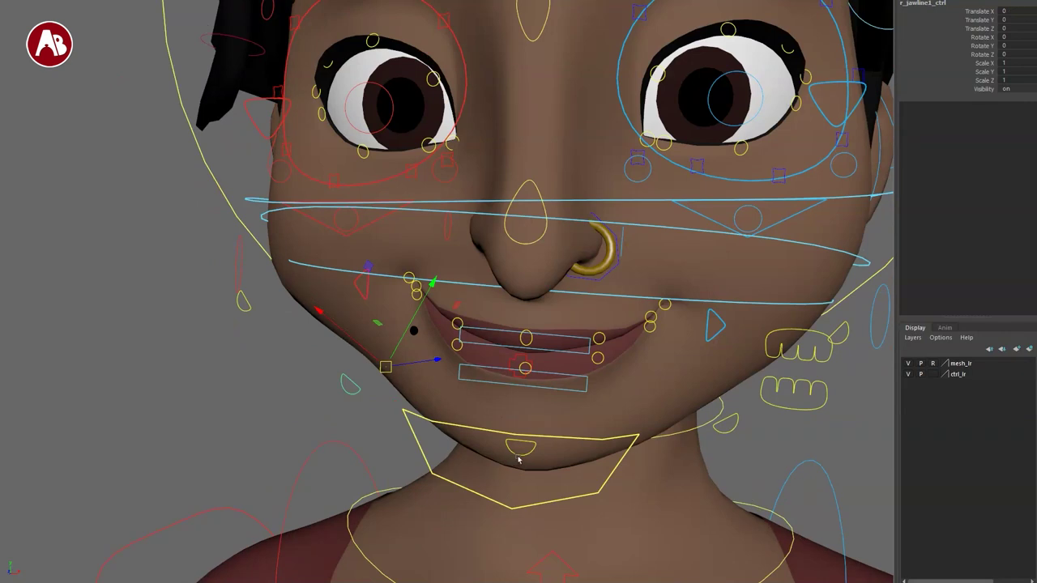
left_click(518, 457)
key("f")
right_click_drag(507, 461, 466, 421, "alt")
left_click_drag(466, 421, 419, 411, "alt")
right_click_drag(418, 412, 387, 312, "alt")
left_click_drag(386, 312, 405, 414, "alt")
left_click_drag(541, 309, 493, 350)
key("ctrl+z")
Step: Try rotating and scaling the jaw control
left_click_drag(495, 434, 529, 454, "alt")
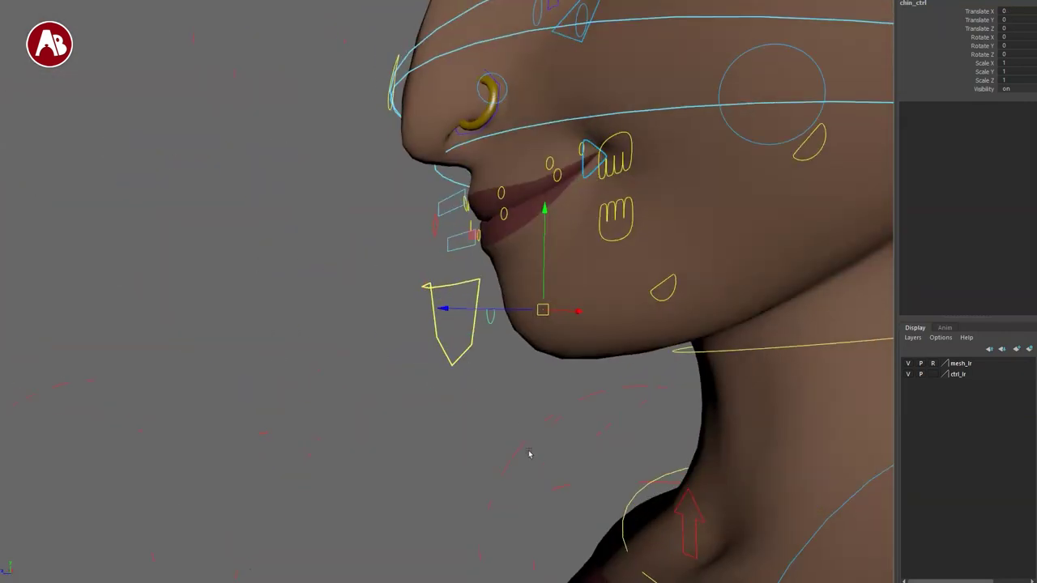
left_click_drag(462, 358, 530, 451, "alt")
right_click_drag(530, 452, 478, 431, "alt")
left_click_drag(479, 430, 556, 471, "alt")
key("e")
left_click_drag(554, 144, 525, 264)
key("r")
key("ctrl+z")
key("e")
left_click_drag(623, 152, 590, 182)
key("ctrl+z")
key("ctrl+z")
Step: Rotate the jaw control to about 14.076 in X to open the mouth
left_click_drag(506, 369, 537, 352, "alt")
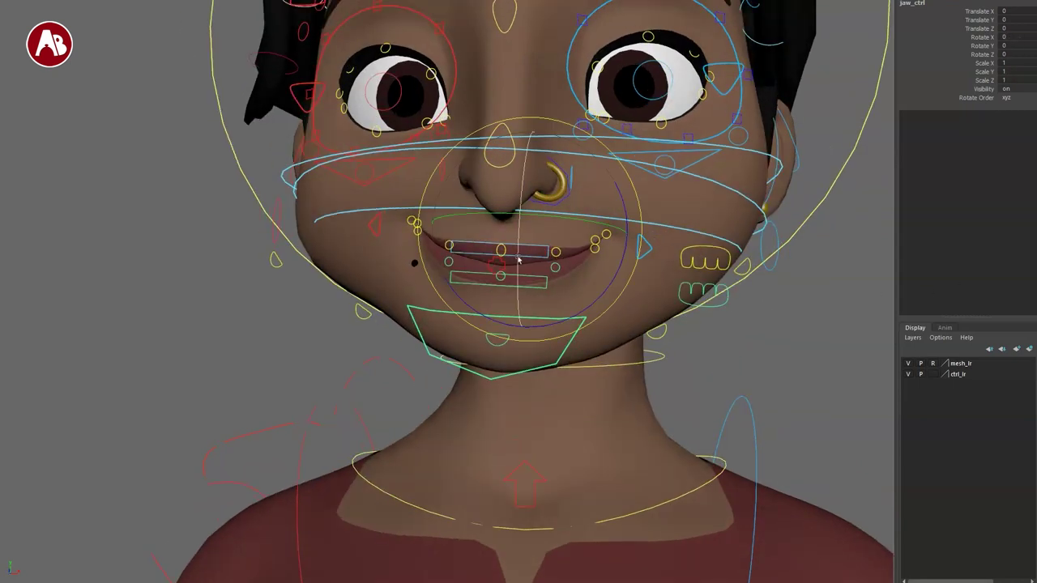
left_click_drag(521, 176, 527, 199)
key("q")
right_click_drag(600, 349, 648, 373, "alt")
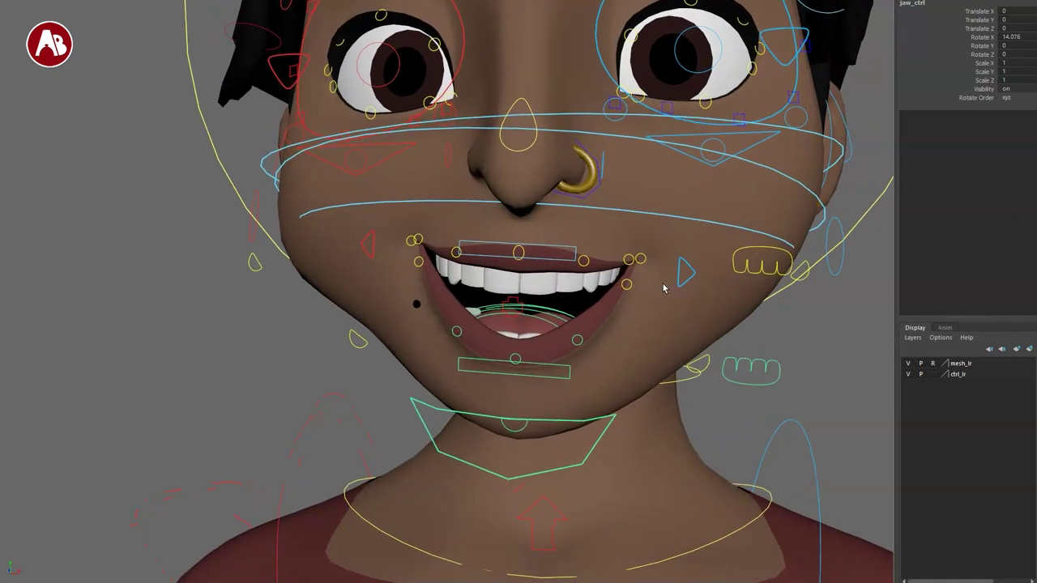
Step: Try moving the left mouth corner control and the small left lip corner controls
left_click(688, 288)
left_click_drag(667, 271, 709, 235)
key("ctrl+z")
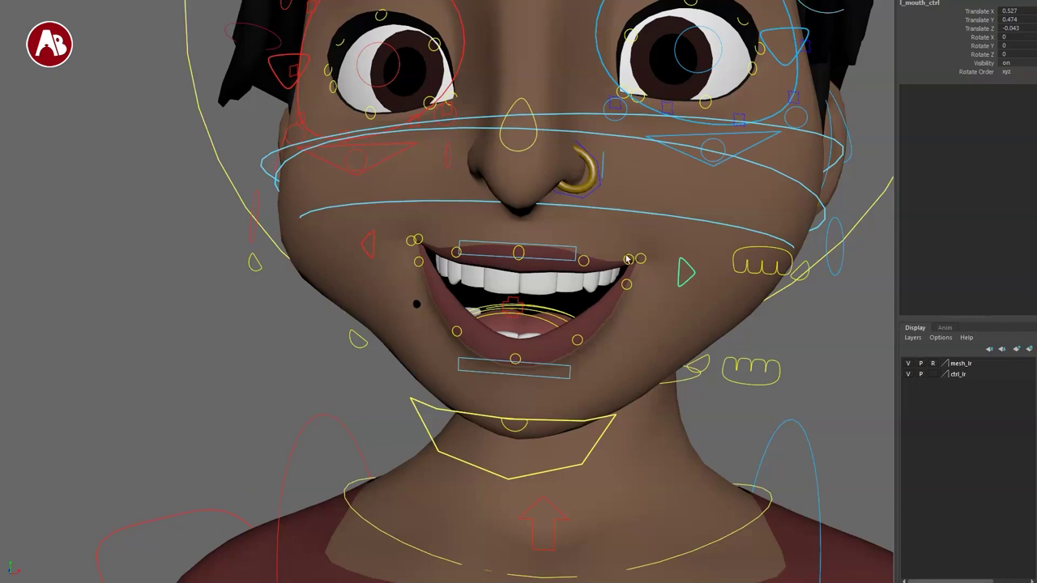
left_click(629, 259)
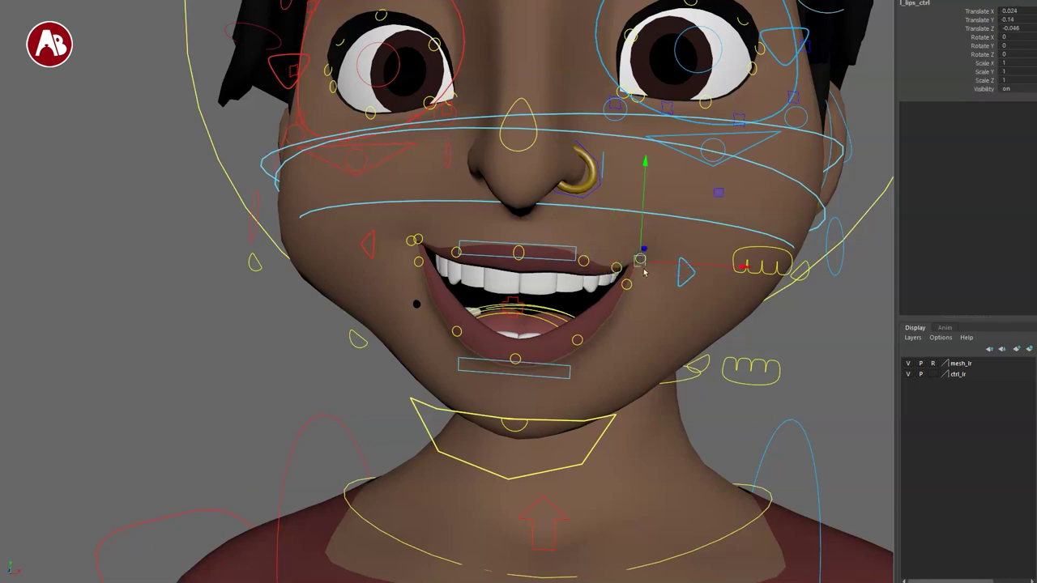
Step: Try moving, rotating and scaling the upper lip base control
left_click(534, 260)
left_click_drag(519, 254, 525, 229)
key("ctrl+z")
key("e")
key("ctrl+z")
key("r")
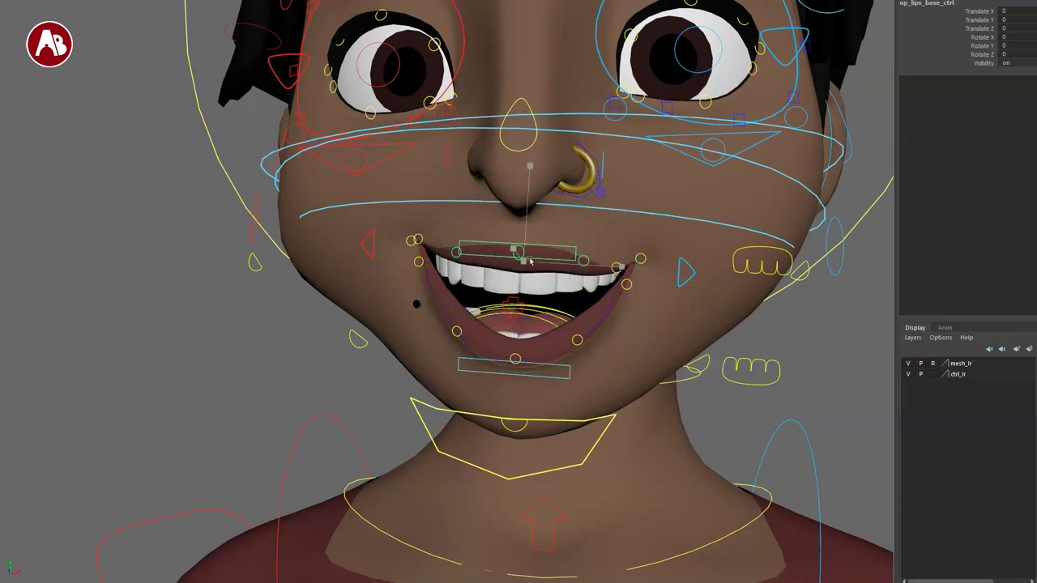
Step: Try the lower lip base control and move the right mouth corner control
left_click(486, 388)
left_click(491, 362)
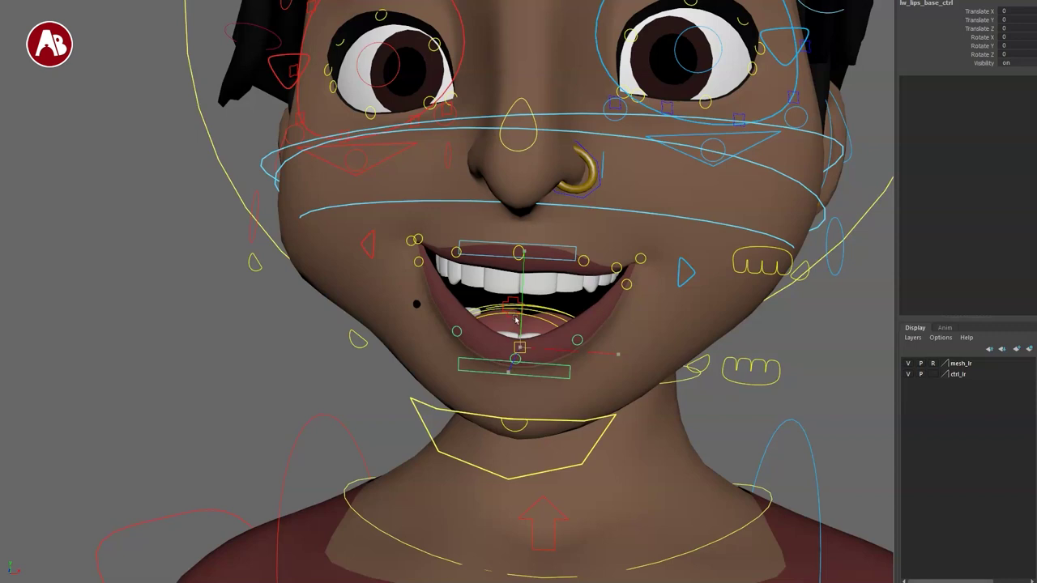
key("w")
left_click(374, 251)
left_click_drag(384, 245, 367, 230)
key("ctrl+z")
Step: Undo the mouth and lip control changes and the jaw opening
key("ctrl+z")
key("ctrl+z")
key("ctrl+z")
key("ctrl+z")
key("ctrl+z")
key("ctrl+z")
key("ctrl+z")
key("ctrl+z")
key("ctrl+z")
key("ctrl+z")
key("ctrl+z")
key("ctrl+z")
Step: Open the mouth by rotating the jaw control to about 31.735 in X, -6.416 in Y and 3.597 in Z
left_click(504, 362)
left_click(607, 333)
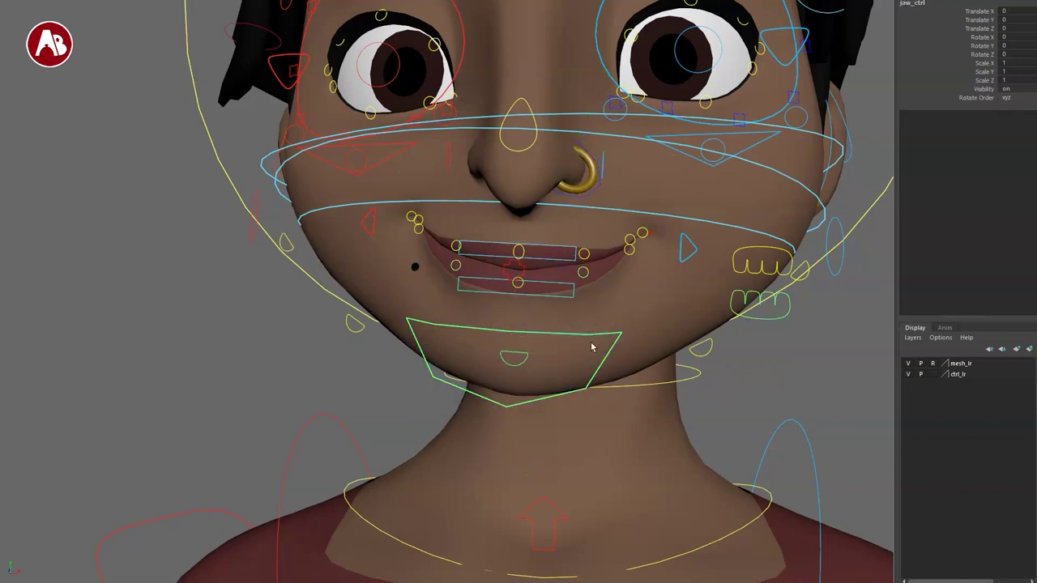
left_click_drag(515, 275, 537, 308)
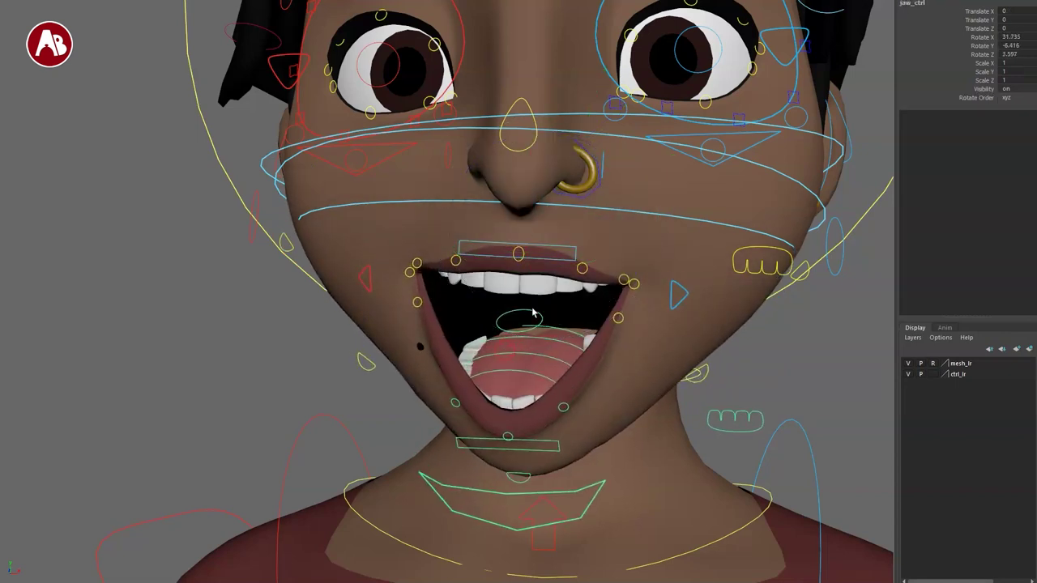
Step: Try moving, rotating and scaling the tongue controls inside the open mouth
left_click(532, 313)
key("w")
left_click_drag(535, 356, 637, 377)
key("ctrl+z")
left_click(557, 333)
left_click(555, 336)
key("e")
key("ctrl+z")
key("r")
key("ctrl+z")
left_click(615, 396)
Step: Try moving the upper teeth control
mouse_move(612, 420)
left_mouse_down("alt")
mouse_move(638, 416)
mouse_move(620, 415)
left_mouse_up("alt")
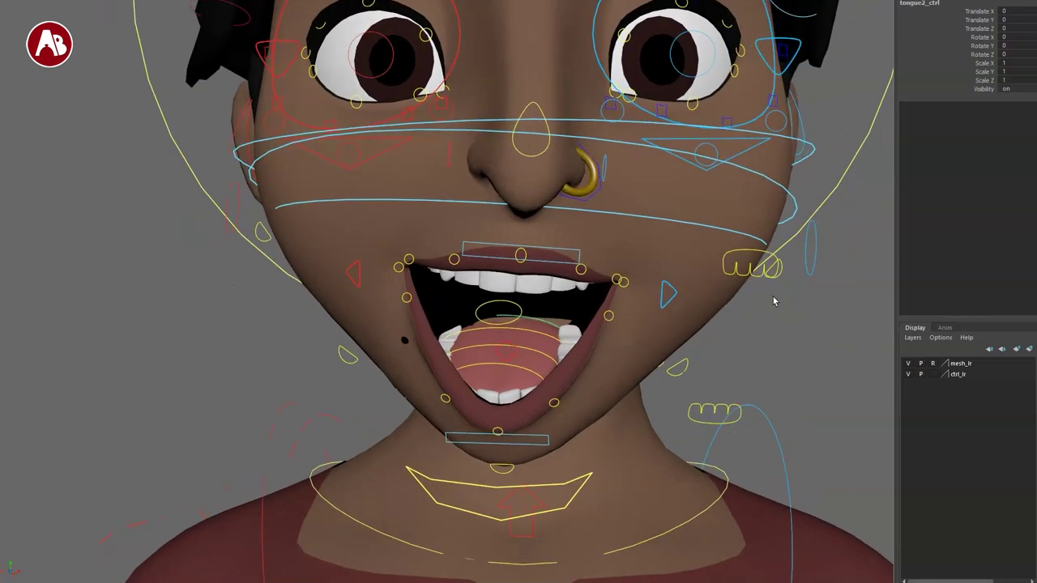
left_click(733, 276)
left_click_drag(733, 275, 708, 299, "alt")
mouse_move(770, 249)
left_mouse_down()
mouse_move(764, 278)
mouse_move(760, 258)
left_mouse_up()
key("ctrl+z")
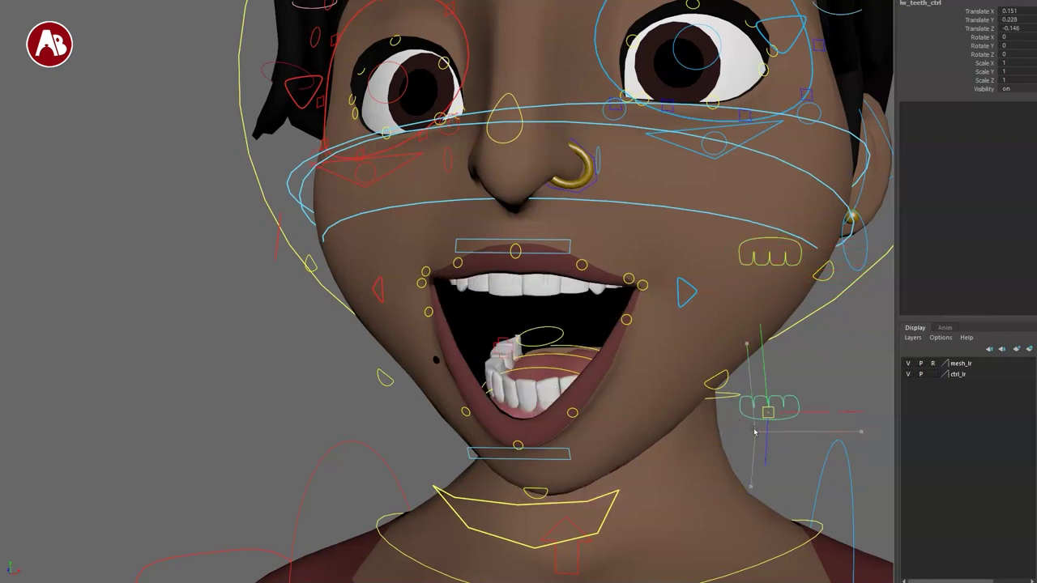
Step: Try moving the lower teeth control and scaling it uniformly to about 0.517
left_click_drag(754, 434, 738, 447)
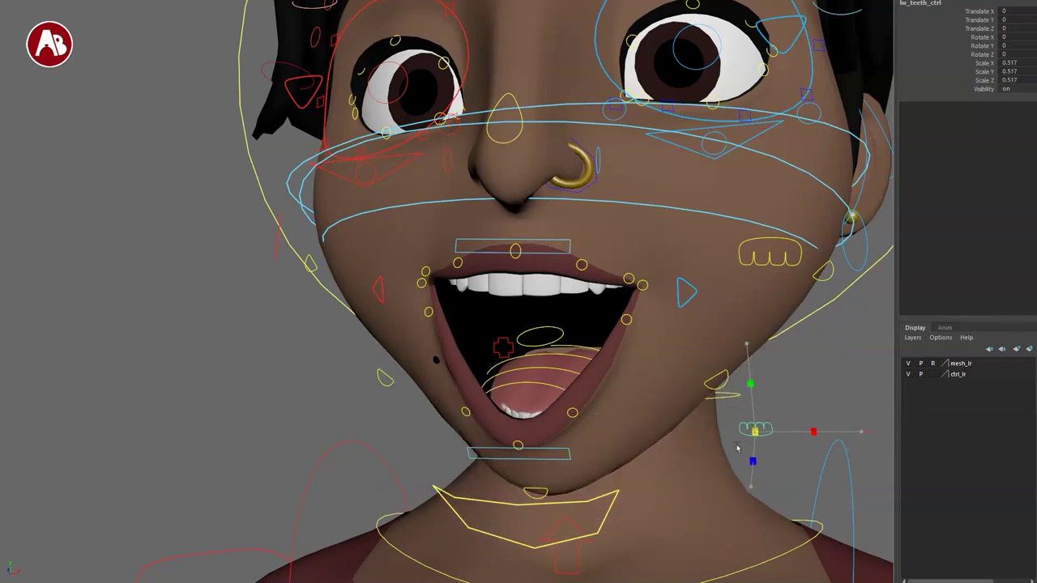
middle_click_drag(686, 315, 631, 486, "alt")
left_click_drag(632, 486, 627, 398, "alt")
right_click_drag(627, 398, 595, 394, "alt")
left_click_drag(594, 394, 621, 355, "alt")
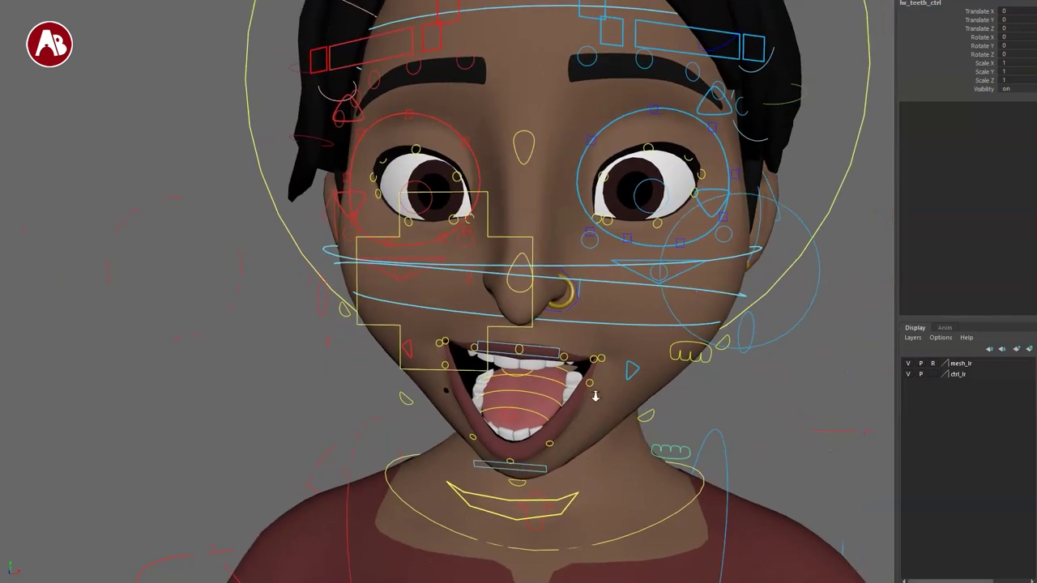
Step: Undo the jaw opening and the remaining mouth control changes
key("ctrl+z")
key("ctrl+z")
key("ctrl+z")
key("ctrl+z")
key("ctrl+z")
key("ctrl+z")
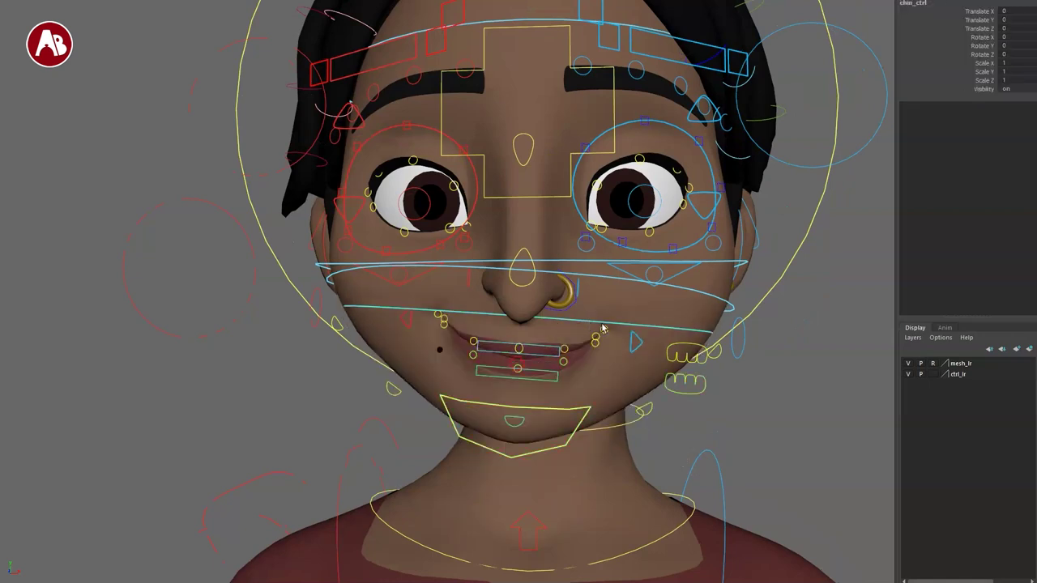
Step: Try rotating, moving and scaling the second lower head control around the mouth
mouse_move(609, 259)
left_mouse_down()
mouse_move(582, 232)
mouse_move(615, 280)
mouse_move(594, 246)
left_mouse_up()
key("ctrl+z")
key("w")
left_click_drag(523, 316, 902, 472)
key("r")
key("ctrl+z")
key("ctrl+z")
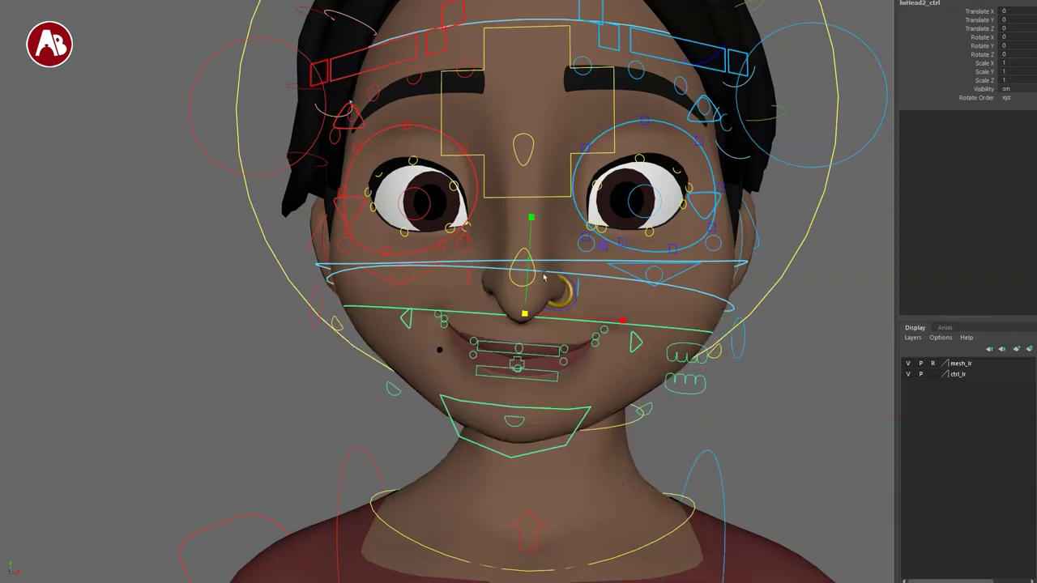
Step: Try transforming the first lower head control, rotating it to about -4.176 in Z
key("ctrl+z")
key("ctrl+z")
mouse_move(528, 283)
left_mouse_down()
mouse_move(503, 321)
mouse_move(526, 348)
mouse_move(533, 311)
mouse_move(523, 294)
left_mouse_up()
key("ctrl+z")
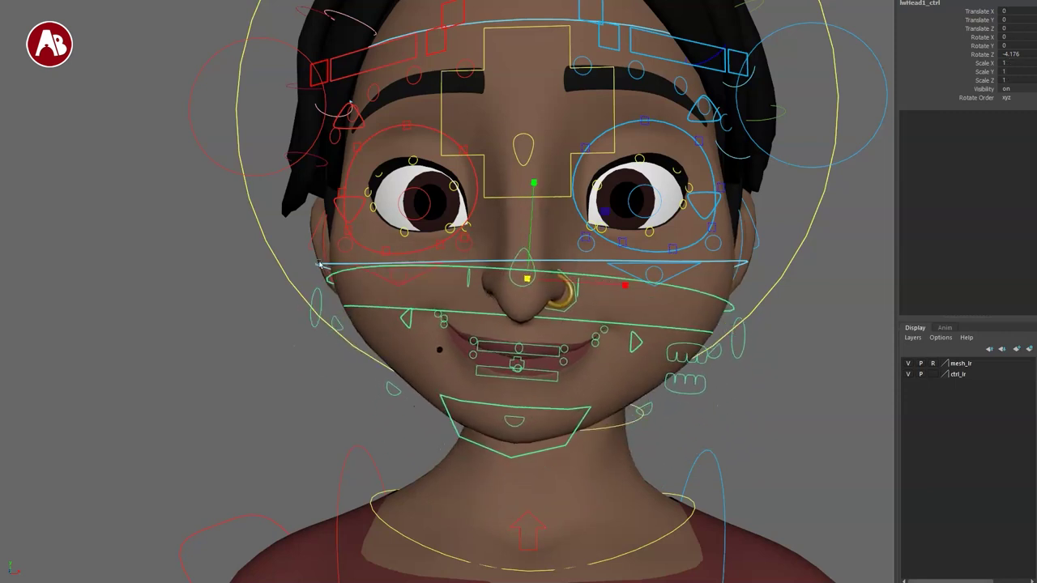
Step: Try moving, rotating and scaling the first upper head control across the middle of the face
left_click(326, 263)
left_click(500, 267)
key("w")
right_click_drag(630, 413, 475, 283, "alt")
middle_click_drag(475, 283, 496, 289, "alt")
left_click_drag(531, 217, 562, 236)
key("ctrl+z")
key("e")
key("ctrl+z")
key("r")
left_click_drag(533, 324, 758, 357)
key("ctrl+z")
left_click_drag(509, 298, 511, 283, "alt")
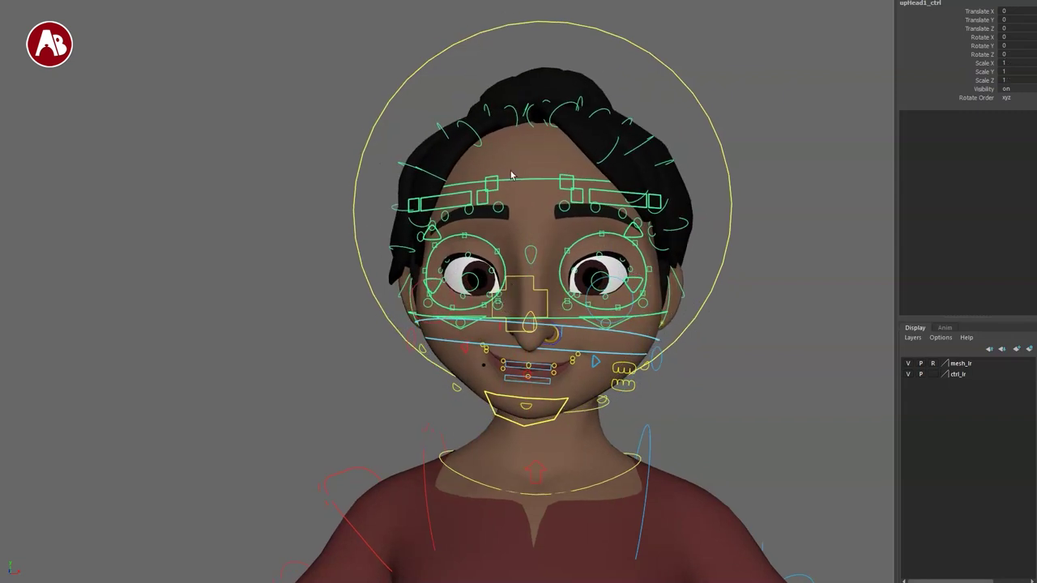
Step: Try moving the second upper head control across the forehead, and undo the change
left_click(529, 182)
left_click_drag(533, 197, 547, 243)
key("ctrl+z")
key("w")
key("ctrl+z")
Step: Try moving the left eyebrow's inner square control and its first small round control
mouse_move(543, 329)
left_mouse_down("alt")
mouse_move(586, 331)
mouse_move(526, 333)
left_mouse_up("alt")
middle_click_drag(486, 297, 386, 329, "alt")
right_click_drag(385, 329, 464, 397, "alt")
middle_click_drag(464, 397, 393, 486, "alt")
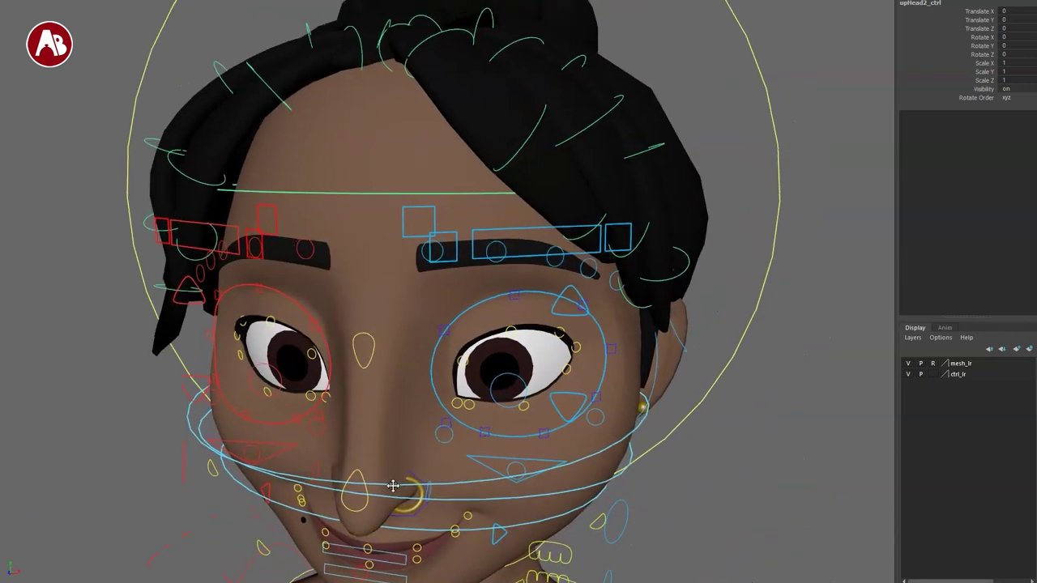
left_click_drag(393, 486, 442, 450, "alt")
left_click(410, 220)
mouse_move(423, 242)
left_mouse_down()
mouse_move(392, 236)
mouse_move(408, 246)
mouse_move(421, 224)
left_mouse_up()
key("ctrl+z")
left_click(419, 256)
left_click(419, 248)
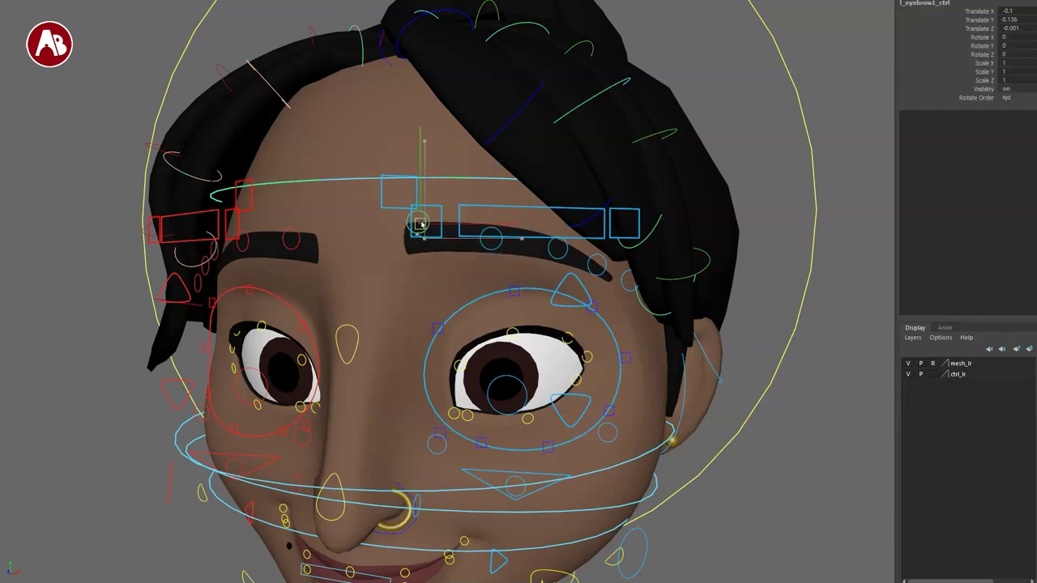
Step: Try moving the left eyebrow's second inner square control and the wide control for the whole brow
left_click(441, 212)
left_click_drag(412, 262, 424, 235)
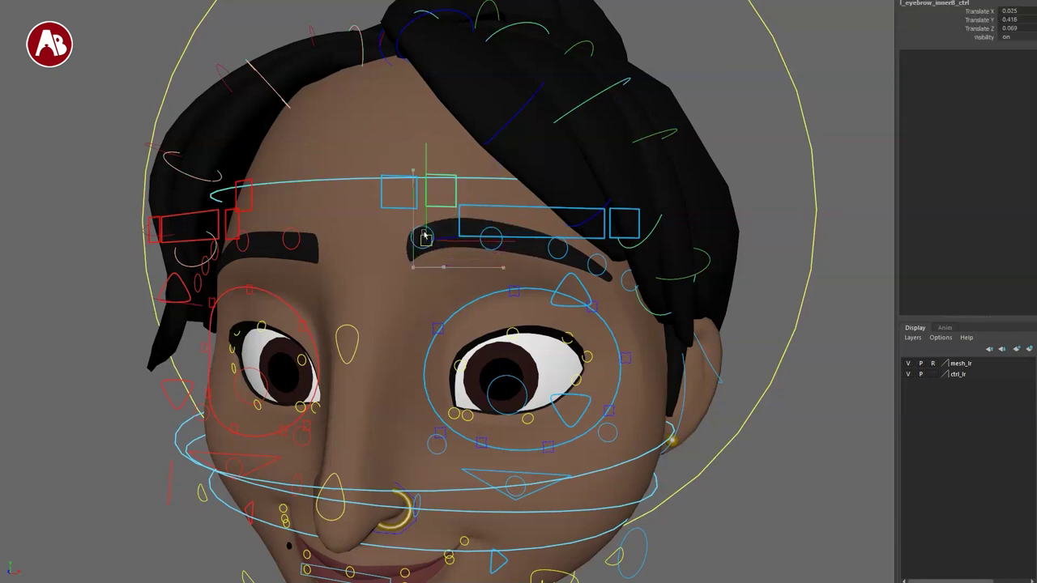
left_click(490, 207)
mouse_move(537, 222)
left_mouse_down()
mouse_move(536, 201)
mouse_move(509, 253)
mouse_move(521, 212)
left_mouse_up()
key("ctrl+z")
Step: Try moving the left eyebrow's outer corner control and the outermost small round brow control
left_click(617, 234)
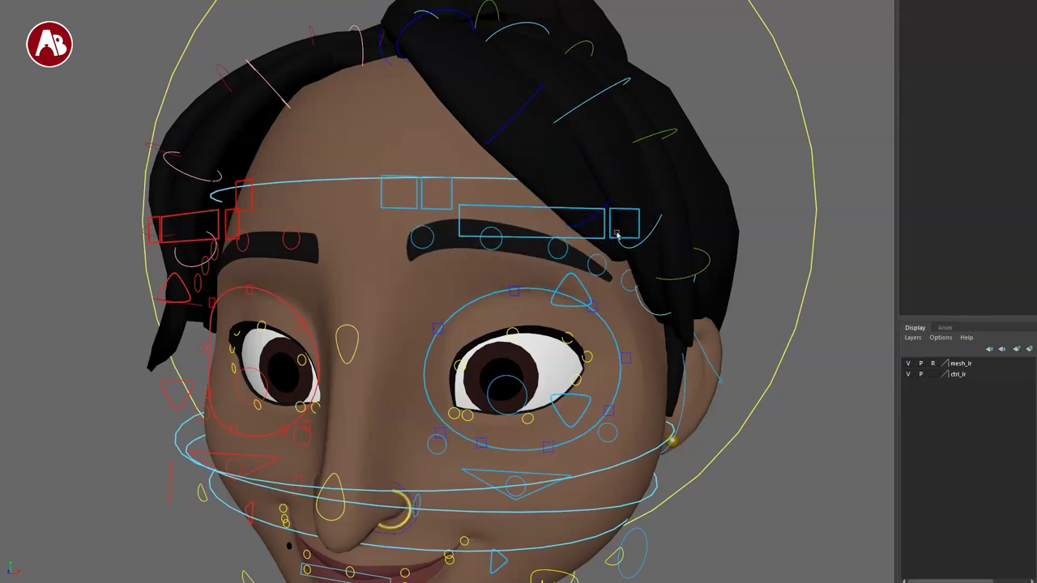
left_click(617, 237)
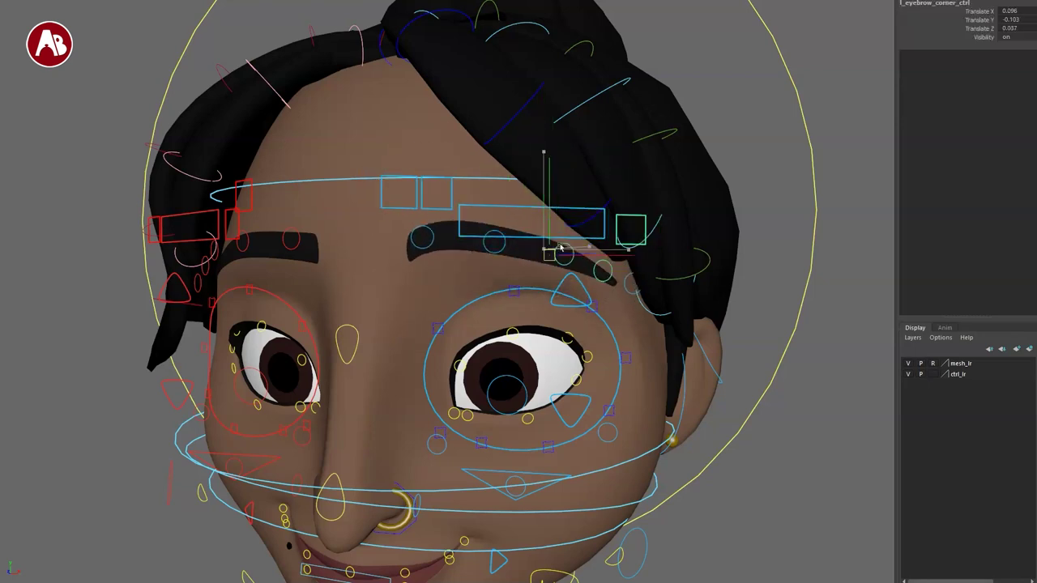
left_click(598, 277)
key("w")
middle_click_drag(588, 289, 592, 287)
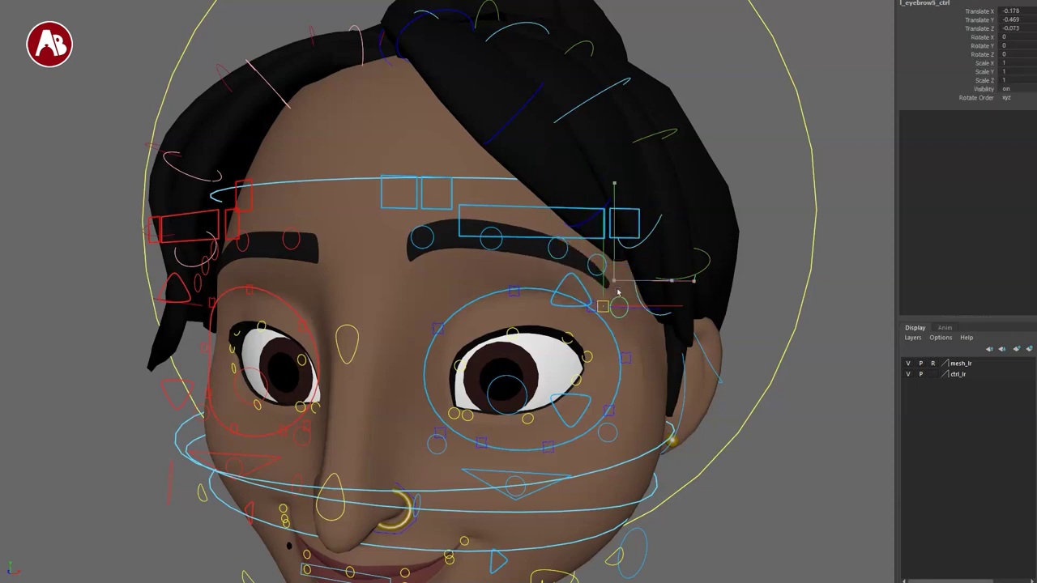
Step: Examine the head and its large circular control from several angles with textured shading
middle_click_drag(512, 333, 530, 389, "alt")
right_click_drag(530, 389, 400, 270, "alt")
mouse_move(400, 271)
left_mouse_down("alt")
mouse_move(522, 385)
mouse_move(540, 375)
mouse_move(581, 390)
mouse_move(350, 402)
left_mouse_up("alt")
key("4")
key("6")
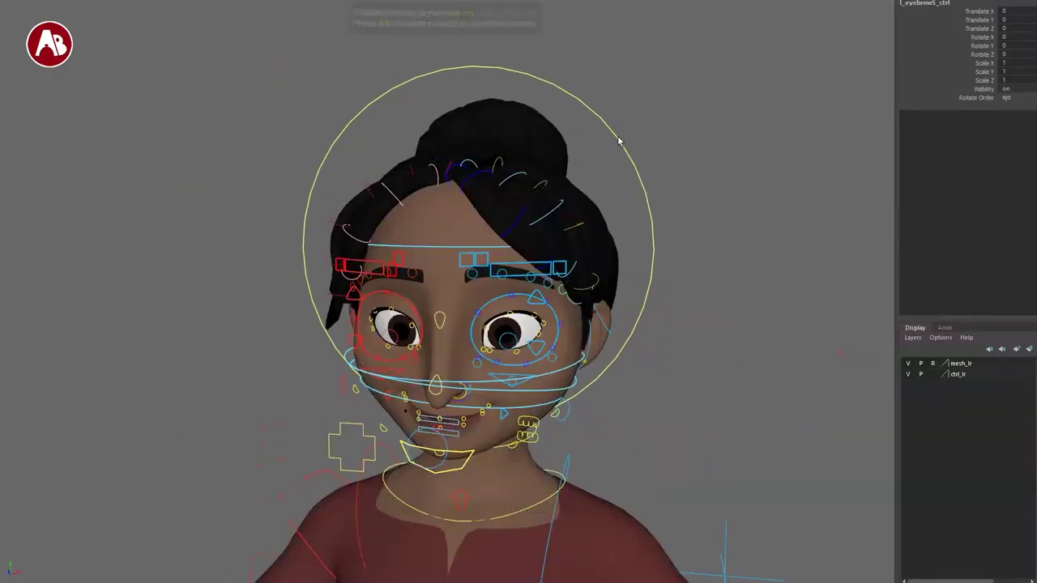
left_click(619, 141)
middle_click_drag(592, 273, 649, 282, "alt")
left_click_drag(649, 283, 548, 278, "alt")
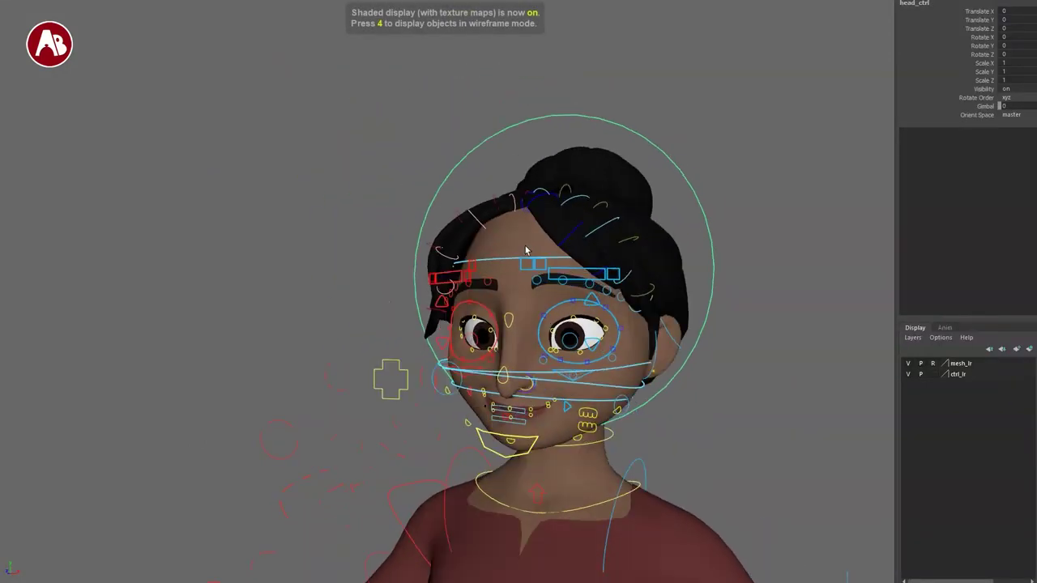
middle_click_drag(525, 250, 481, 248, "alt")
left_click_drag(481, 248, 459, 261, "alt")
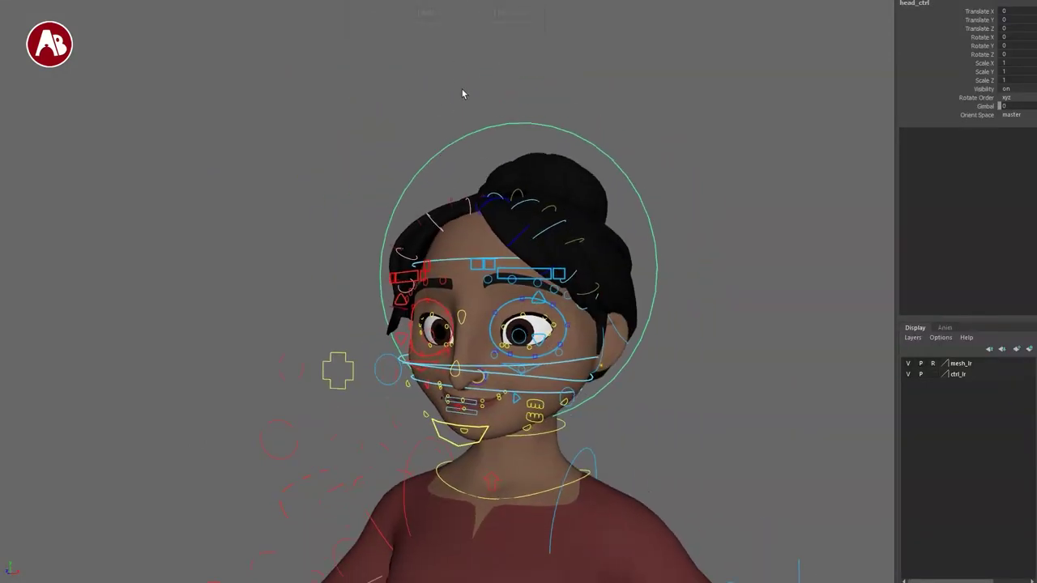
left_click_drag(452, 195, 531, 167, "alt")
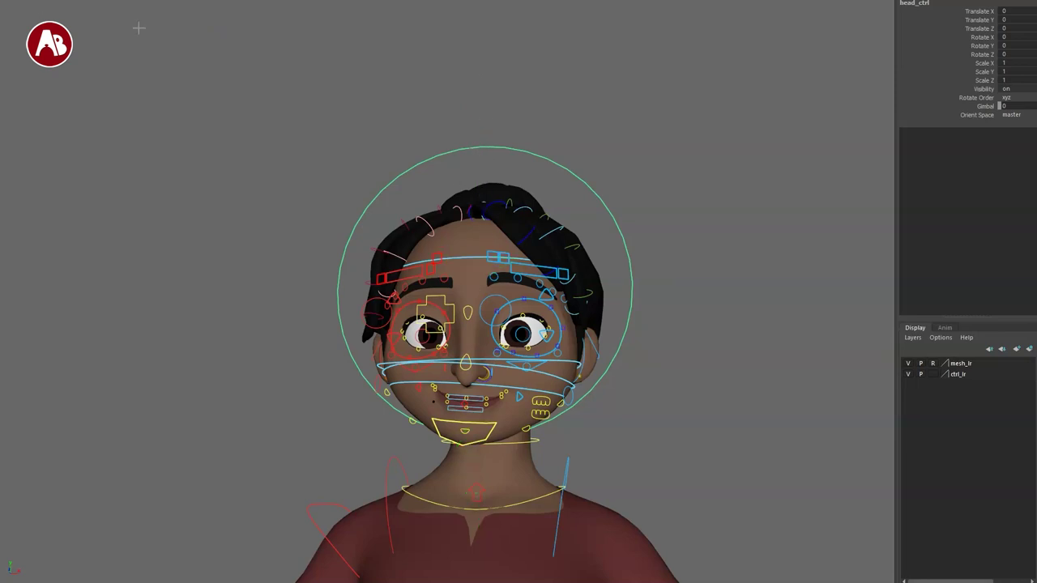
left_click_drag(304, 369, 346, 387, "alt")
middle_click_drag(543, 209, 593, 152, "alt")
left_click_drag(521, 282, 495, 306, "alt")
mouse_move(440, 344)
left_mouse_down("alt")
mouse_move(490, 347)
mouse_move(431, 343)
left_mouse_up("alt")
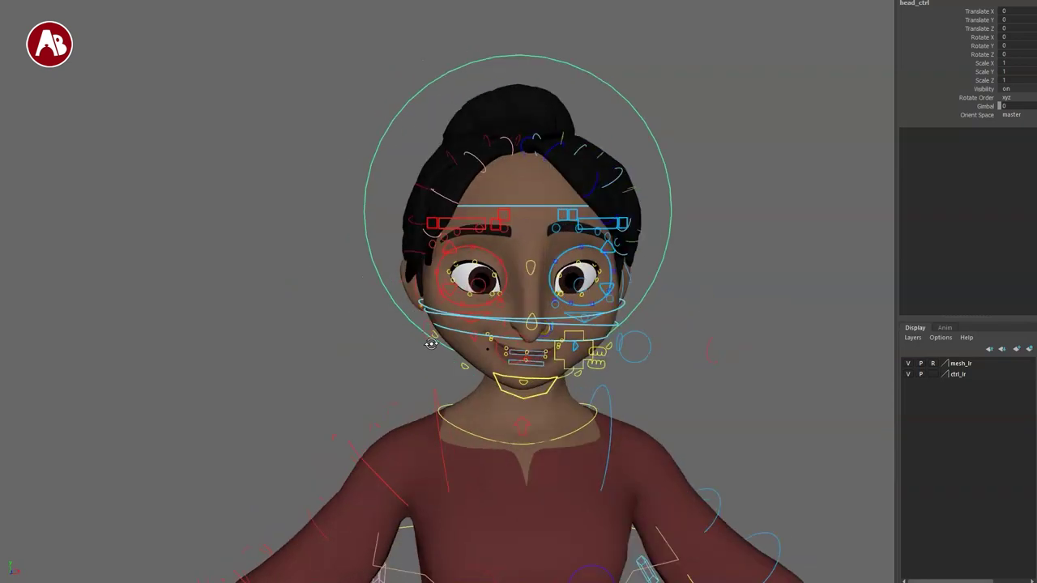
Step: Try moving and scaling the upper head control on the forehead, and undo the changes
left_click(536, 206)
left_click_drag(522, 116, 523, 161)
key("r")
left_click_drag(524, 258, 654, 283)
key("ctrl+z")
key("ctrl+z")
key("ctrl+z")
key("ctrl+z")
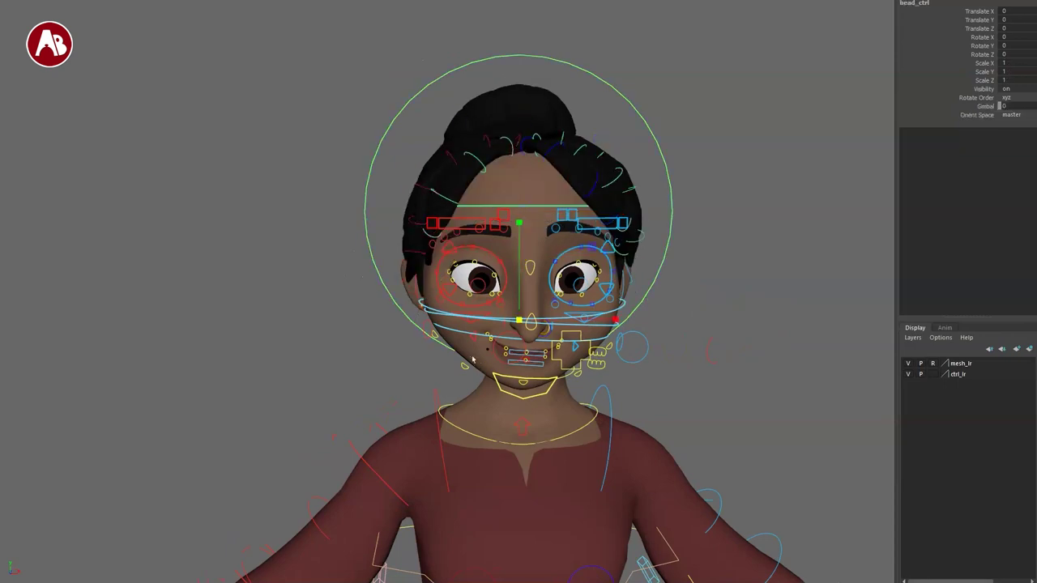
key("ctrl+z")
Step: Look through the head control's Orient Space options and try rotating the neck control sideways
left_click_drag(420, 397, 513, 420, "alt")
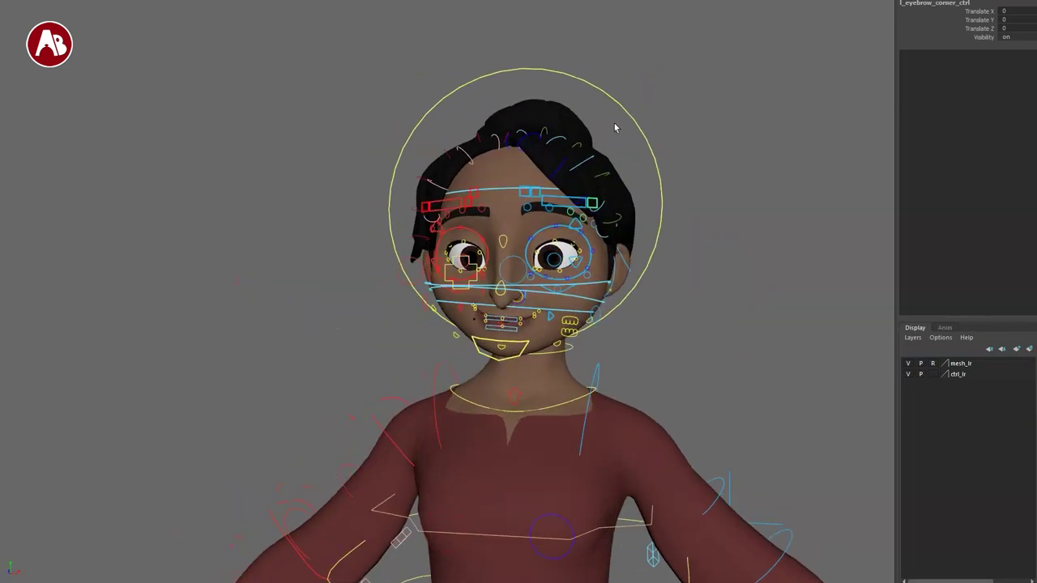
left_click(641, 135)
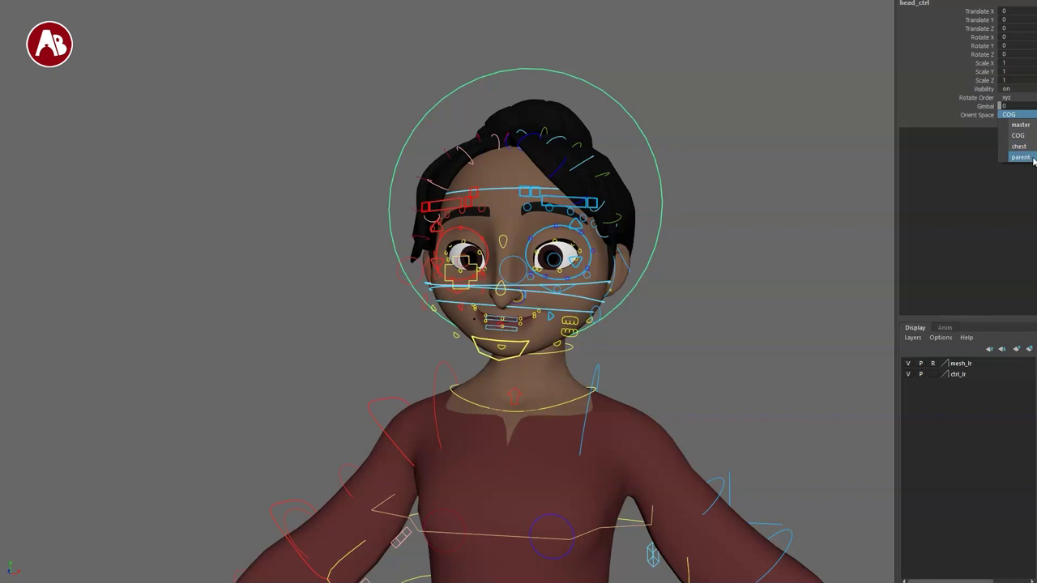
left_click(811, 117)
left_click(563, 404)
key("e")
left_click_drag(556, 357, 625, 390)
key("ctrl+z")
key("q")
key("e")
key("q")
Step: Try the head control's Orient Space on parent while rotating the neck control, and undo the test
left_click(715, 177)
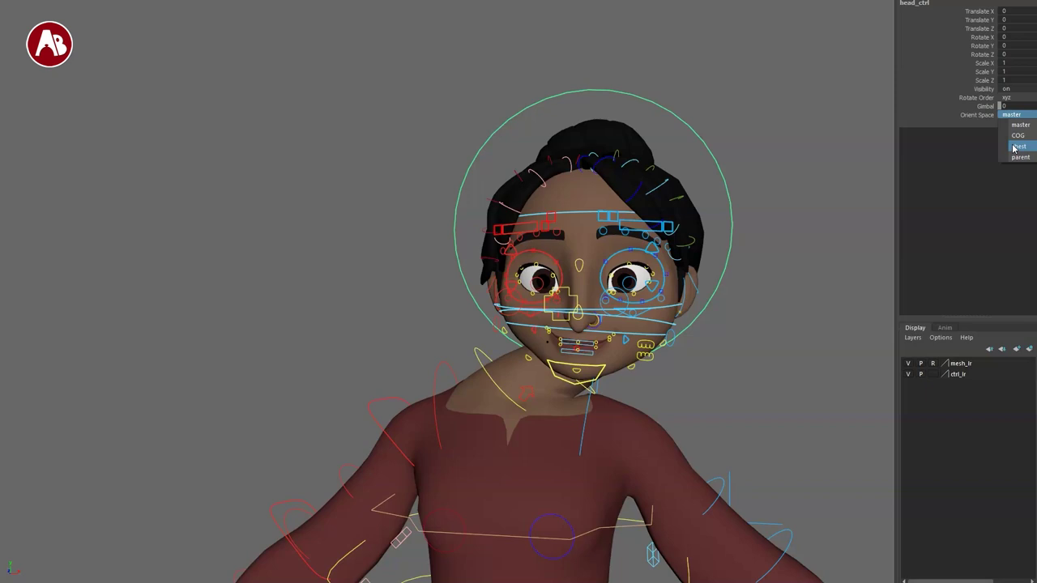
left_click(1014, 157)
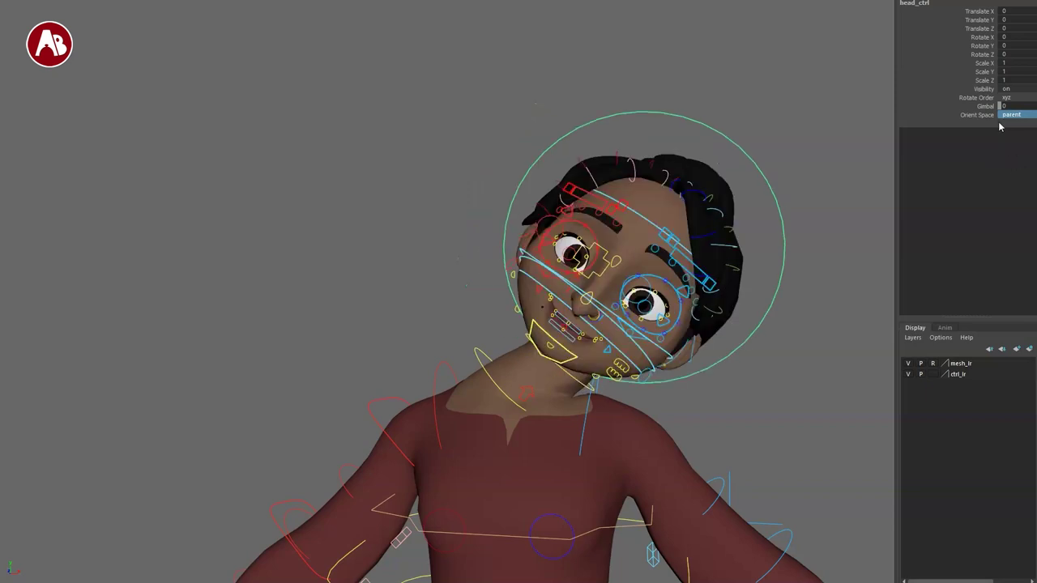
left_click_drag(484, 355, 487, 357)
key("e")
left_click_drag(512, 309, 435, 364)
key("ctrl+z")
key("ctrl+z")
key("ctrl+z")
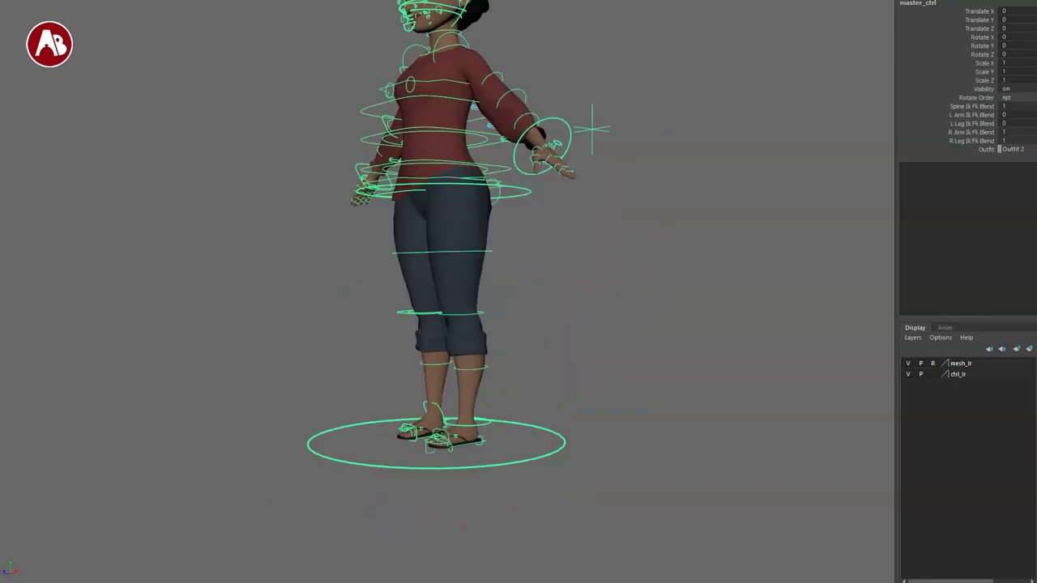
Step: Switch the master control's outfit to Outfit 2 and refresh the shaded display
left_click(1009, 149)
middle_click_drag(397, 157, 437, 276, "alt")
right_click_drag(437, 276, 644, 481, "alt")
middle_click_drag(643, 481, 643, 579, "alt")
right_click_drag(486, 388, 583, 454, "alt")
left_click_drag(454, 478, 601, 461, "alt")
right_click_drag(442, 357, 496, 324, "alt")
middle_click_drag(491, 320, 470, 290, "alt")
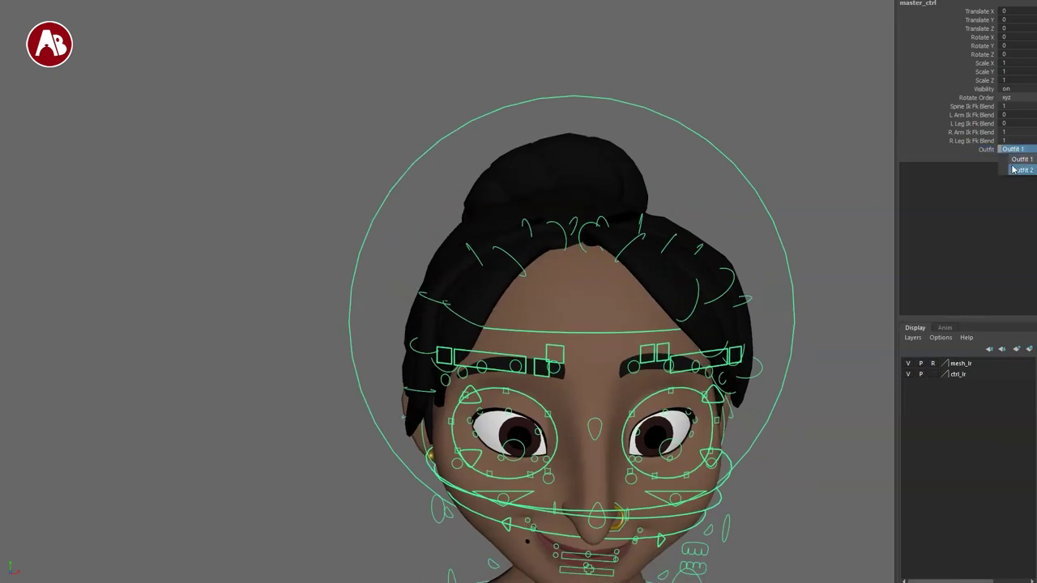
key("4")
key("6")
mouse_move(549, 296)
right_mouse_down("alt")
mouse_move(509, 387)
mouse_move(546, 417)
mouse_move(494, 381)
right_mouse_up("alt")
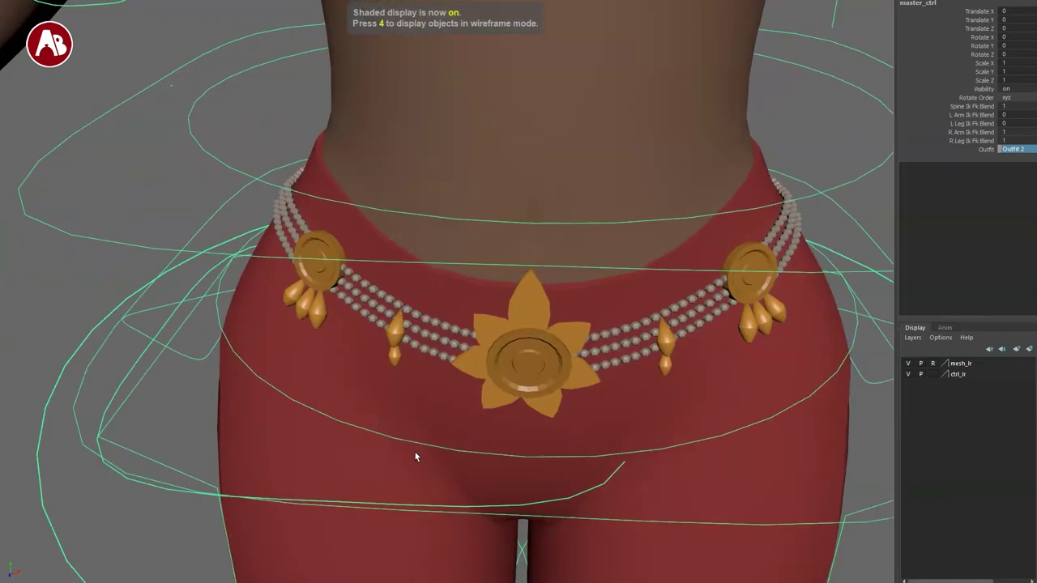
Step: Examine the belt, top and trousers of the outfit from the front, side and back
mouse_move(417, 456)
left_mouse_down("alt")
mouse_move(350, 419)
mouse_move(195, 427)
mouse_move(222, 422)
left_mouse_up("alt")
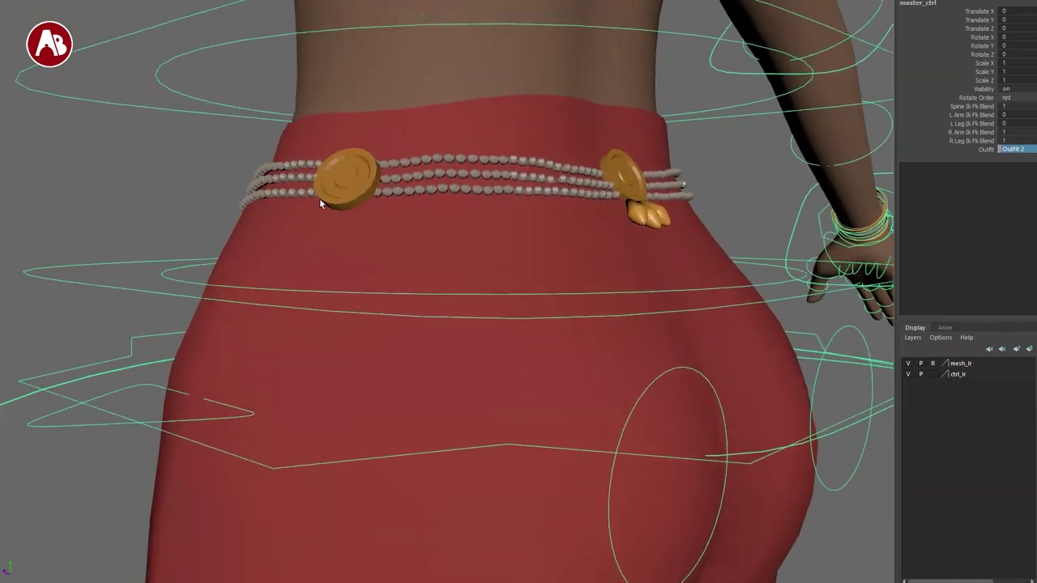
left_click(282, 223)
left_click_drag(282, 223, 348, 284, "alt")
right_click_drag(348, 284, 146, 162, "alt")
middle_click_drag(436, 291, 400, 359, "alt")
left_click_drag(348, 312, 405, 333, "alt")
right_click_drag(405, 334, 374, 327, "alt")
left_click_drag(394, 393, 357, 367, "alt")
mouse_move(381, 329)
left_mouse_down("alt")
mouse_move(487, 346)
mouse_move(395, 343)
left_mouse_up("alt")
middle_click_drag(506, 373, 518, 419, "alt")
right_click_drag(510, 413, 352, 359, "alt")
middle_click_drag(365, 356, 357, 284, "alt")
right_click_drag(369, 282, 336, 214, "alt")
left_click_drag(389, 344, 396, 349, "alt")
middle_click_drag(396, 349, 403, 366, "alt")
right_click_drag(402, 366, 437, 372, "alt")
mouse_move(411, 390)
left_mouse_down("alt")
mouse_move(382, 391)
mouse_move(422, 403)
left_mouse_up("alt")
middle_click_drag(428, 386, 431, 399, "alt")
right_click_drag(431, 399, 407, 365, "alt")
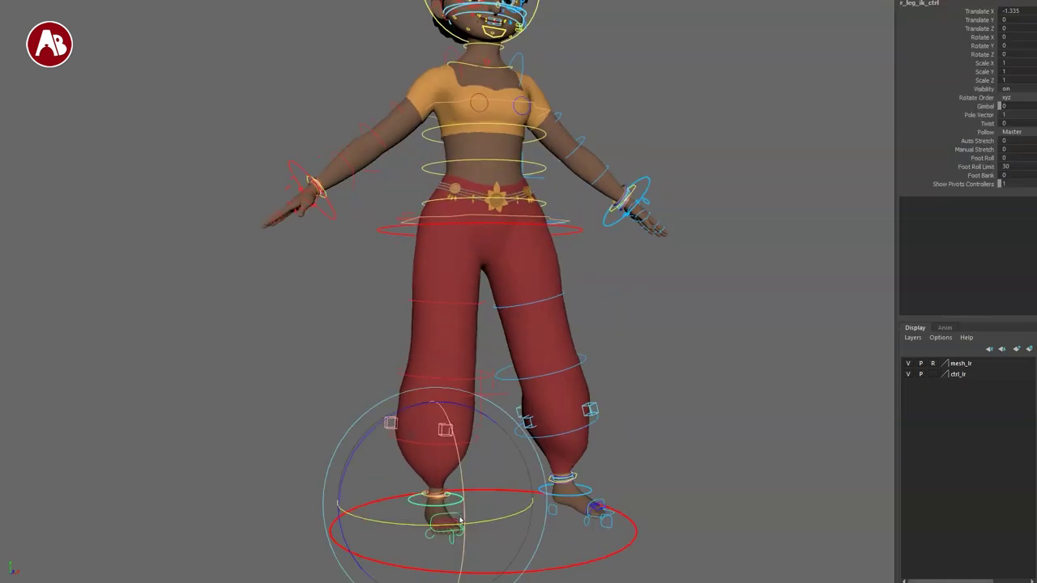
Step: Adjust the character's torso pose and display the perspective view full size with textured shading
left_click(474, 190)
left_click_drag(442, 133, 481, 370)
right_click_drag(481, 370, 494, 247, "alt")
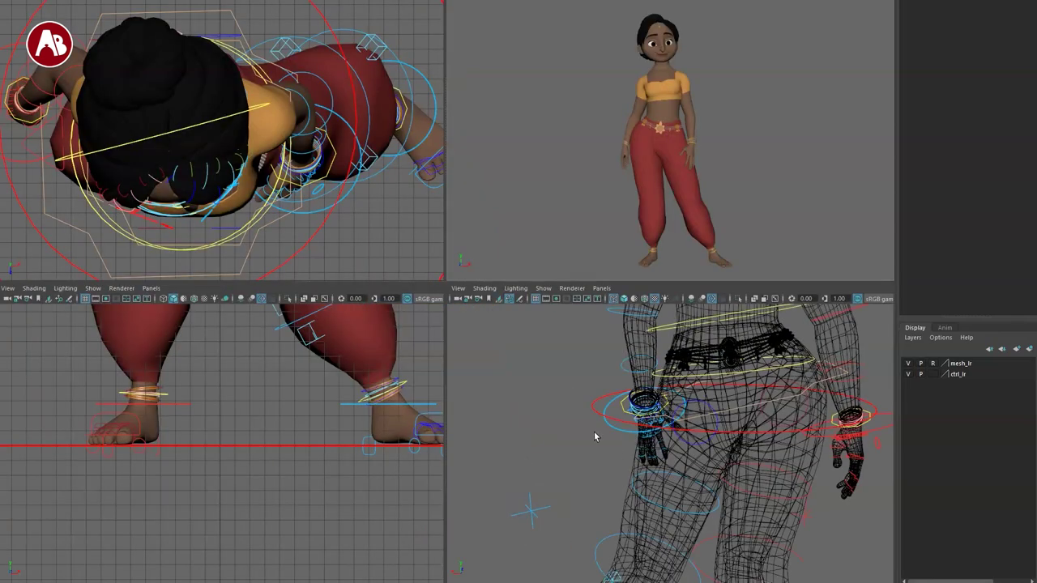
key("space")
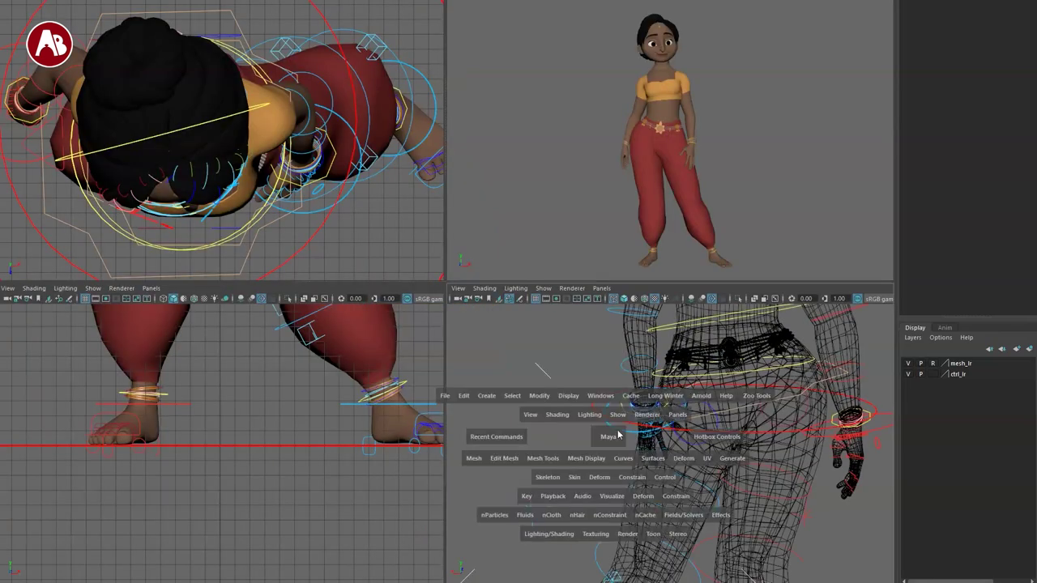
key("6")
right_click_drag(618, 418, 531, 354, "alt")
left_click_drag(530, 354, 529, 295, "alt")
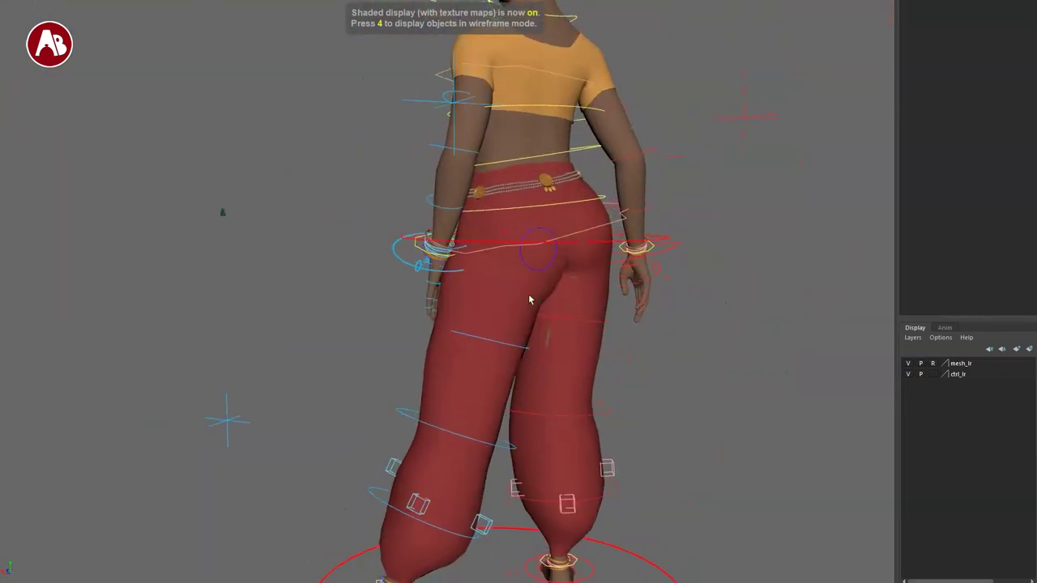
Step: Try moving the left buttock control on the posed character
left_click(532, 268)
left_click_drag(525, 331, 531, 351, "alt")
key("w")
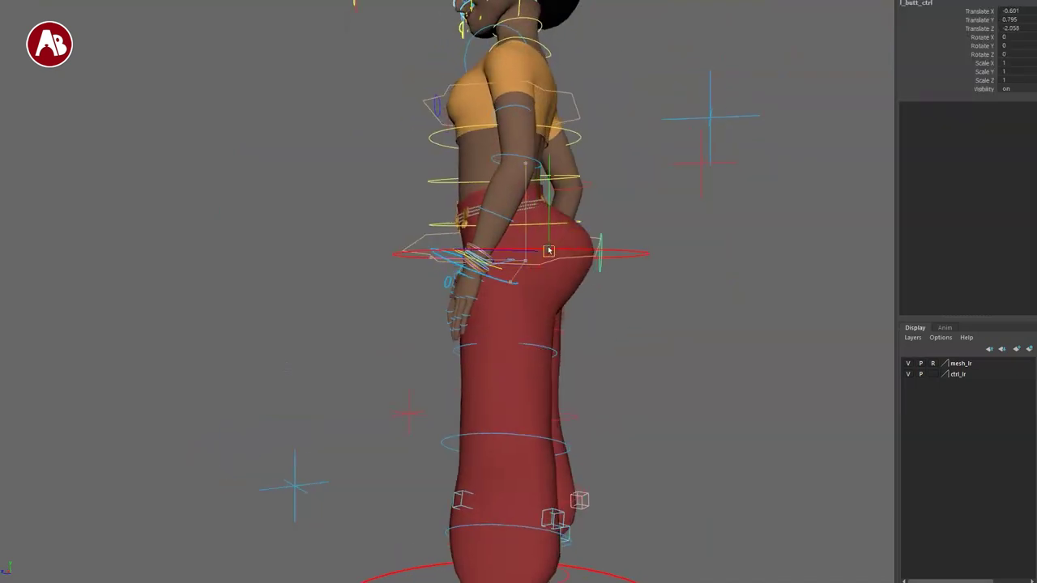
left_click_drag(623, 278, 498, 285)
left_click(629, 386)
Step: Examine the full-body pose from all sides in wireframe and shaded display and in the four-view layout
left_click_drag(630, 393, 477, 405, "alt")
key("4")
mouse_move(517, 370)
left_mouse_down("alt")
mouse_move(469, 330)
mouse_move(562, 354)
mouse_move(726, 359)
mouse_move(500, 346)
mouse_move(488, 412)
mouse_move(570, 351)
mouse_move(724, 351)
mouse_move(757, 332)
left_mouse_up("alt")
key("5")
mouse_move(277, 394)
left_mouse_down("alt")
mouse_move(340, 261)
mouse_move(692, 381)
mouse_move(764, 377)
mouse_move(704, 382)
mouse_move(728, 375)
left_mouse_up("alt")
left_click_drag(431, 389, 450, 384, "alt")
left_click_drag(0, 105, 474, 34)
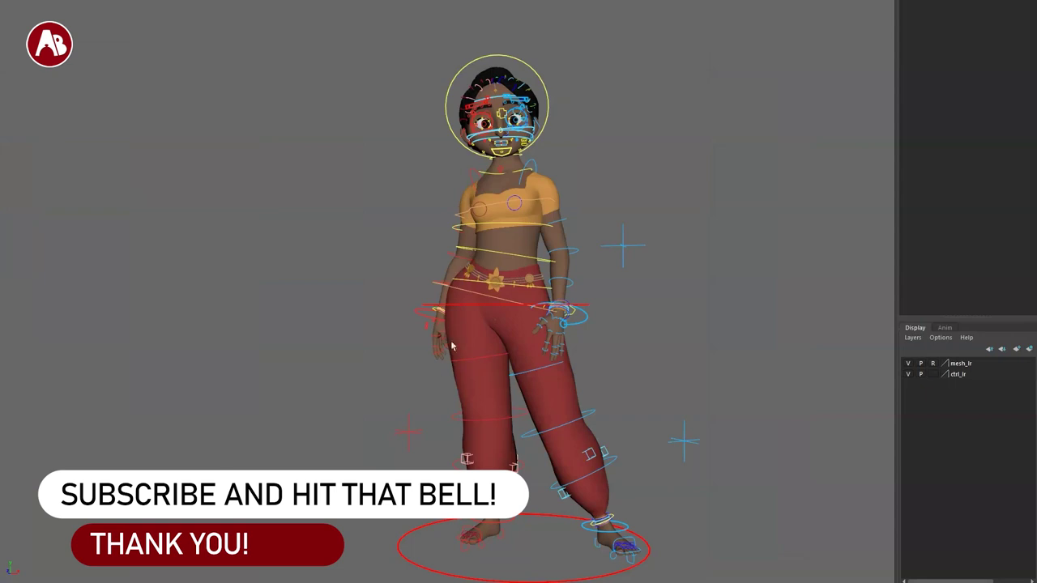
key("space")
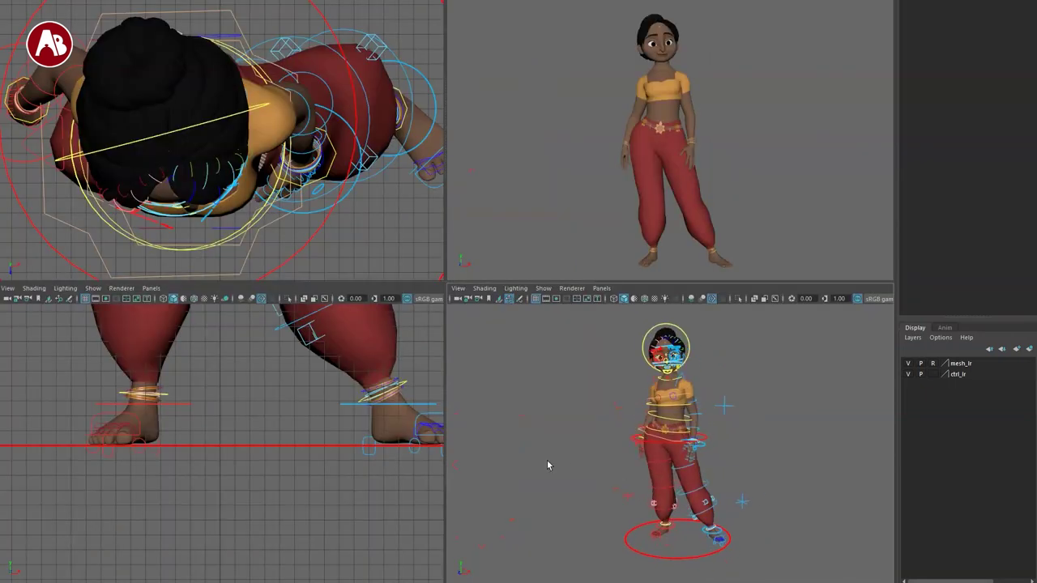
key("space")
Step: Inspect the posed character's upper body, belt jewellery and face up close in the perspective view
left_click_drag(249, 310, 273, 310, "alt")
middle_click_drag(342, 252, 356, 349, "alt")
right_click_drag(356, 349, 454, 365, "alt")
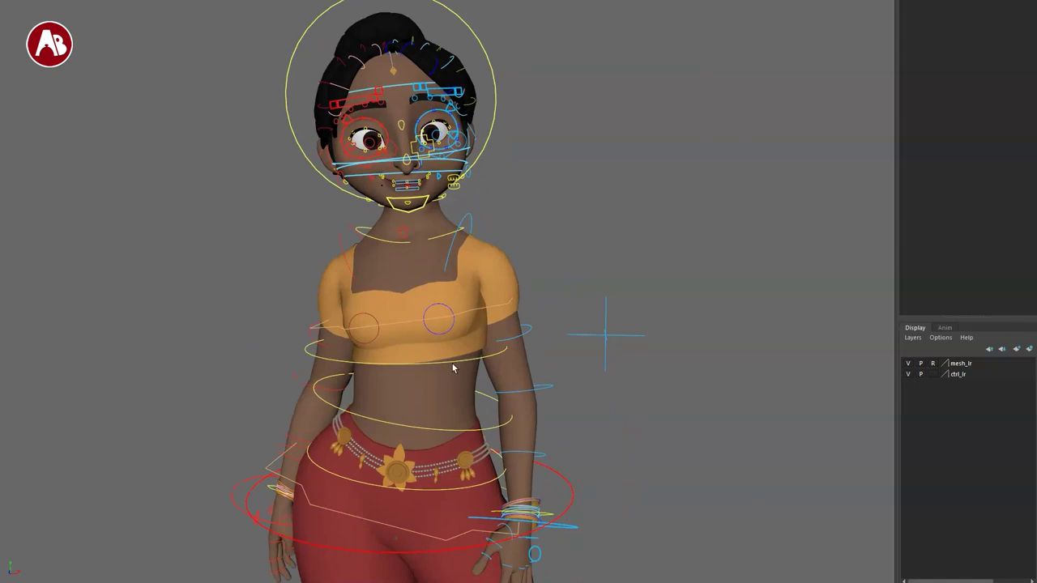
middle_click_drag(454, 365, 554, 476, "alt")
left_click_drag(454, 444, 512, 443, "alt")
middle_click_drag(429, 386, 365, 379, "alt")
right_click_drag(364, 378, 454, 377, "alt")
right_click_drag(336, 356, 375, 421, "alt")
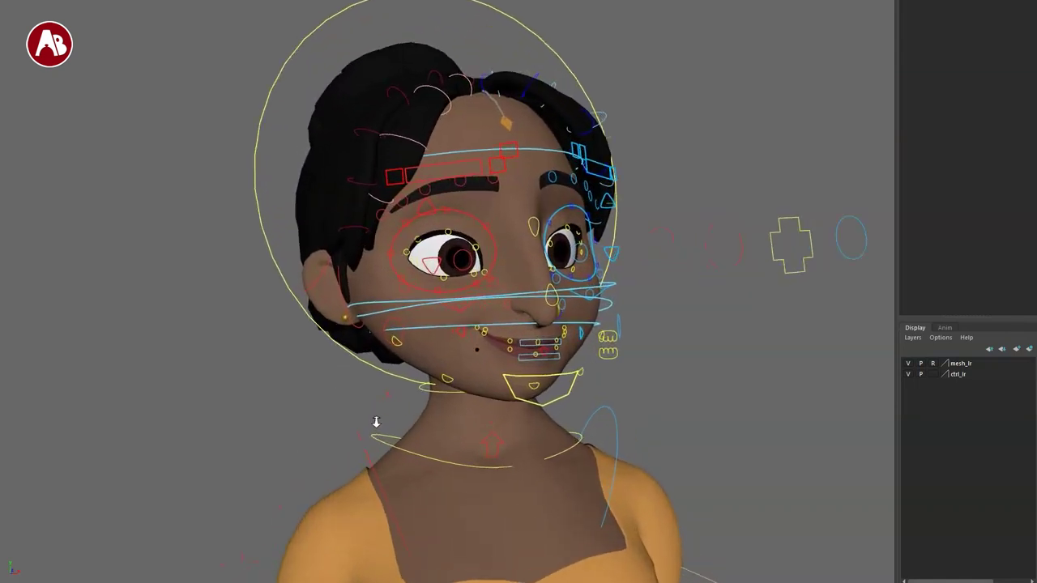
left_click_drag(375, 421, 426, 467, "alt")
right_click_drag(426, 467, 114, 222, "alt")
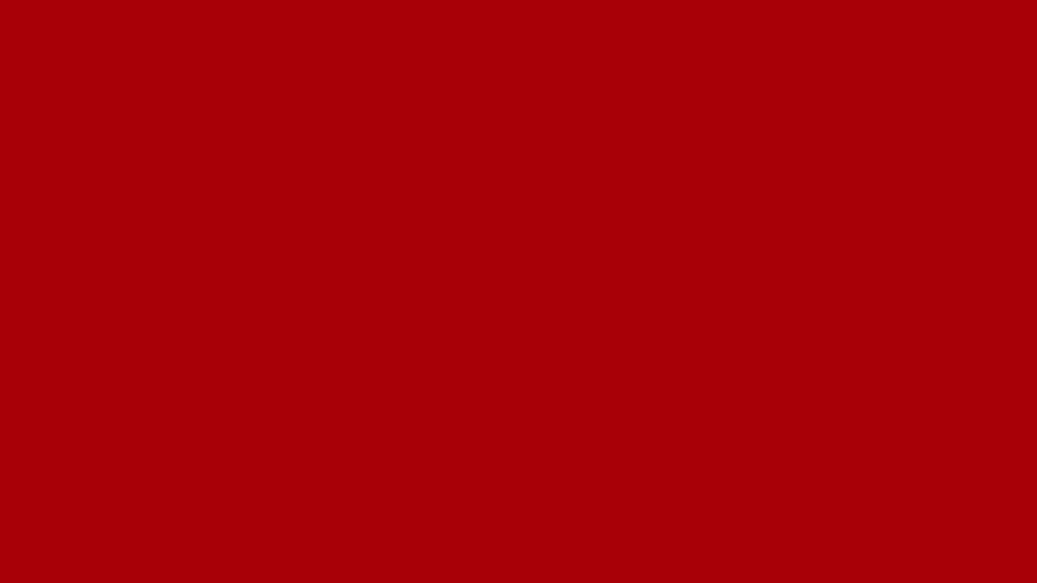